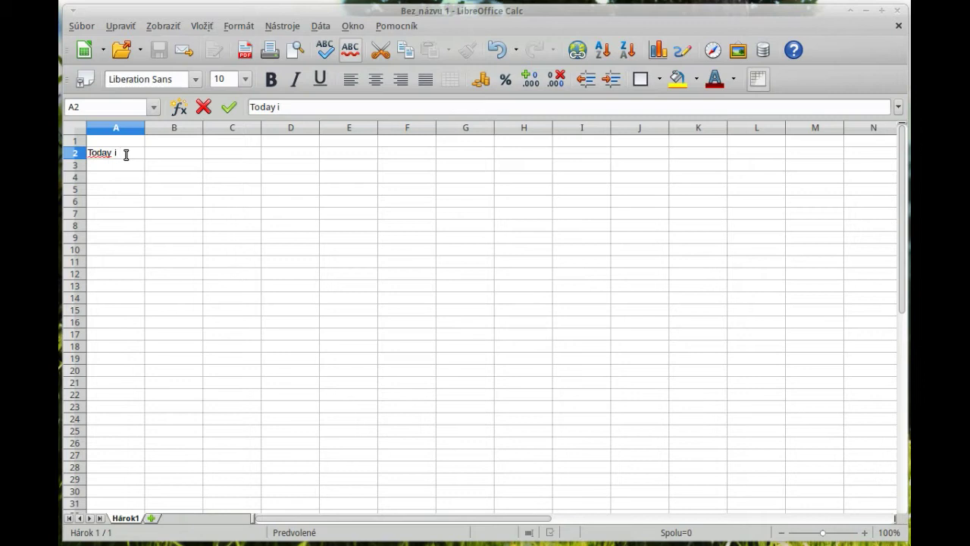
# Complete the title in cell A2 as "Today i show you a price for my HTPC"
pyautogui.write('show you a pr')
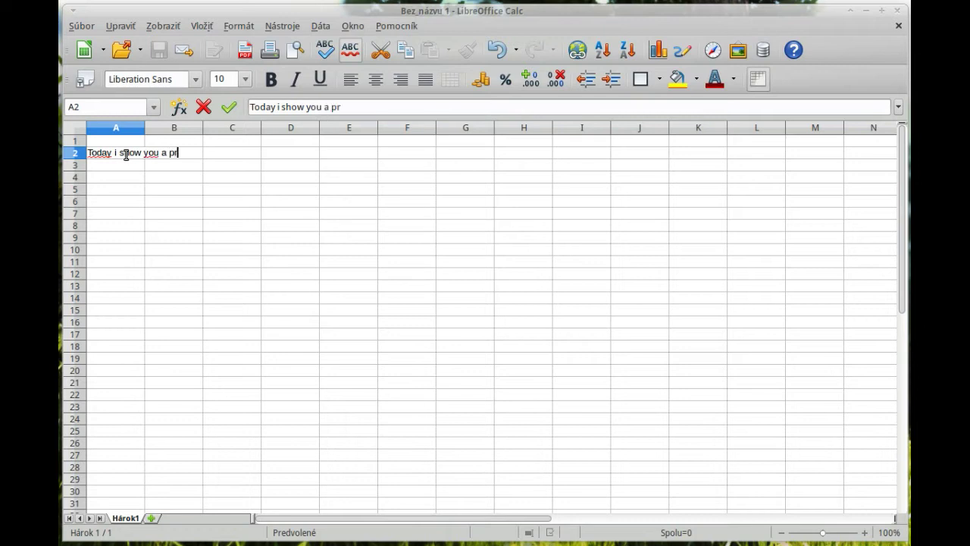
pyautogui.write('ice for my HTPC')
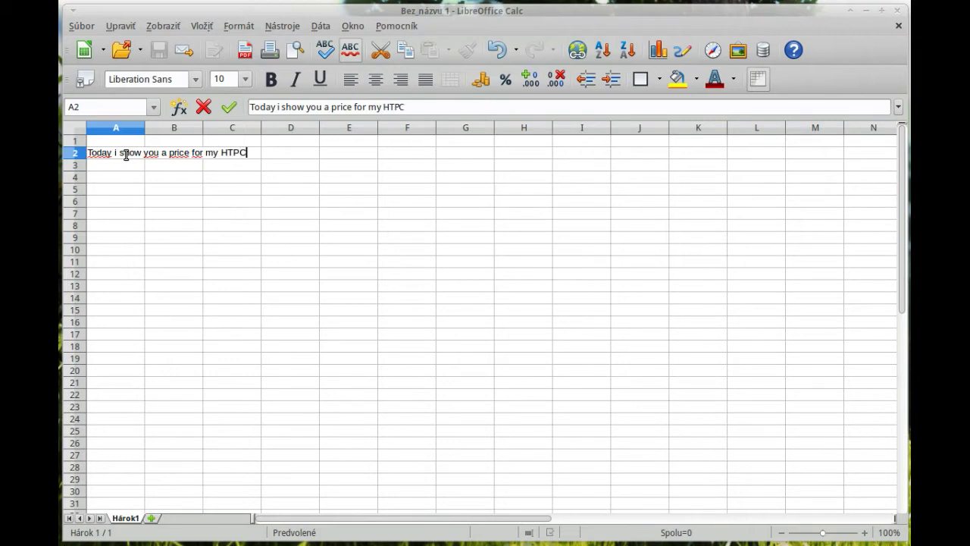
pyautogui.press('Return')
pyautogui.press('Return')
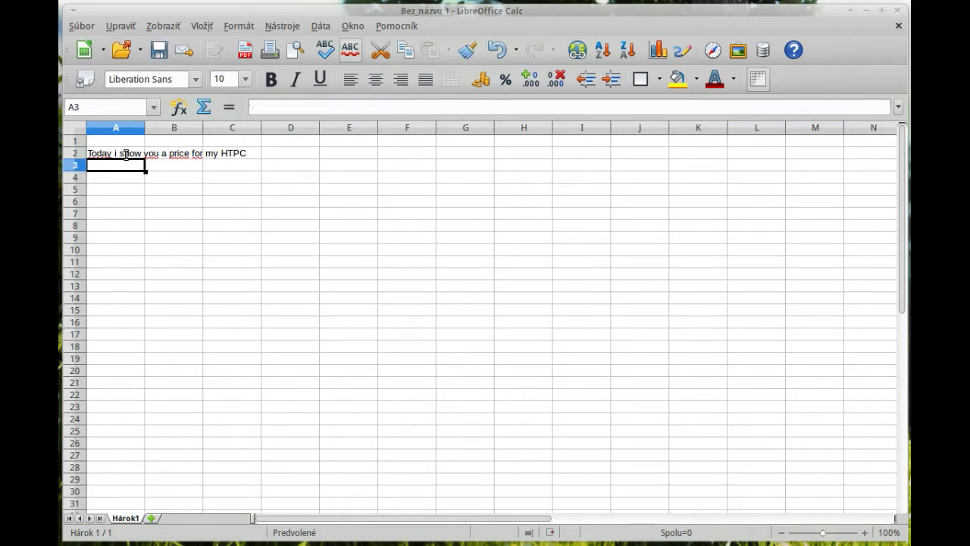
# Enter the label "motherboard" in cell A4, correcting its spelling
pyautogui.write('motheer')
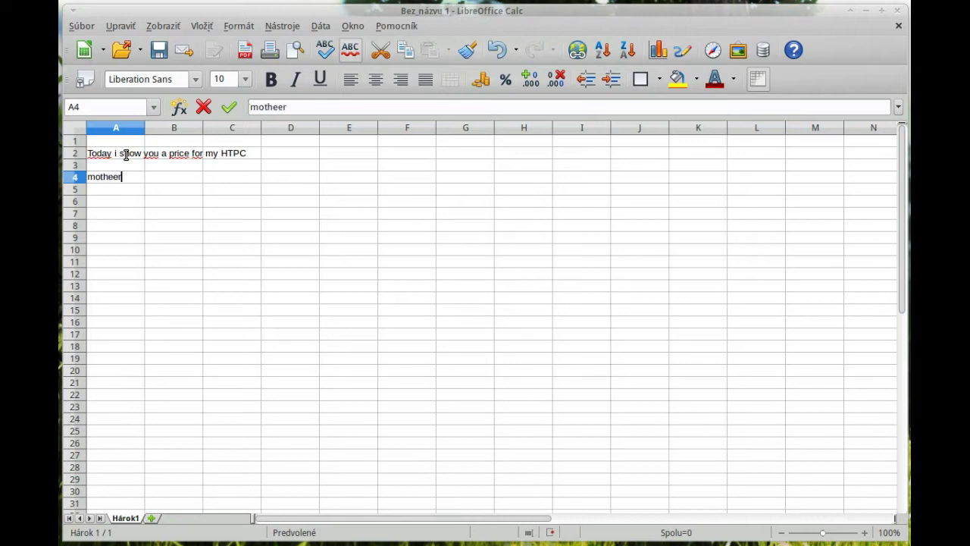
pyautogui.write('board')
pyautogui.press('Return')
pyautogui.press('Up')
pyautogui.press('F2')
pyautogui.press('Left')
pyautogui.press('Left')
pyautogui.press('Left')
pyautogui.press('Left')
pyautogui.press('BackSpace')
pyautogui.press('Return')
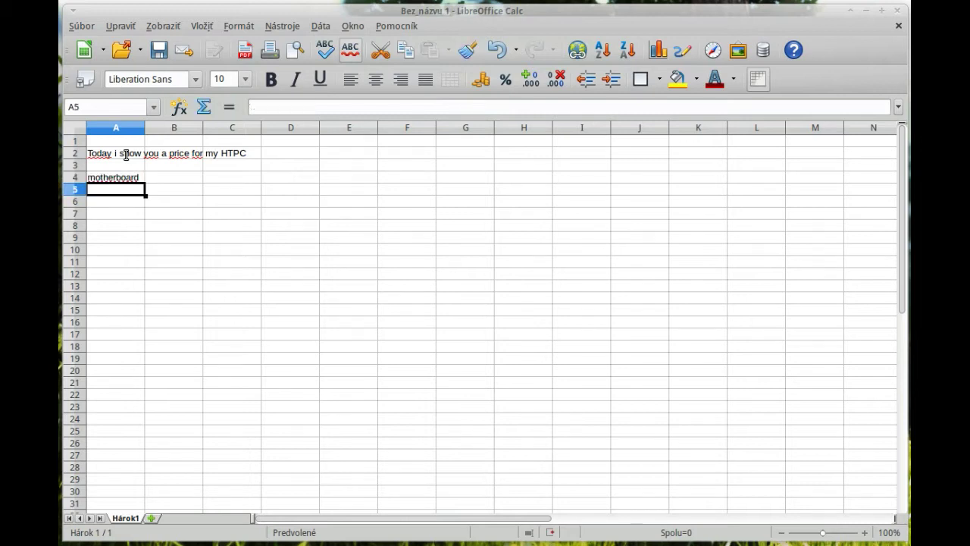
# Add the labels "cpu", "ram" and "hdd" in cells A5 to A7
pyautogui.write('cpu')
pyautogui.press('Return')
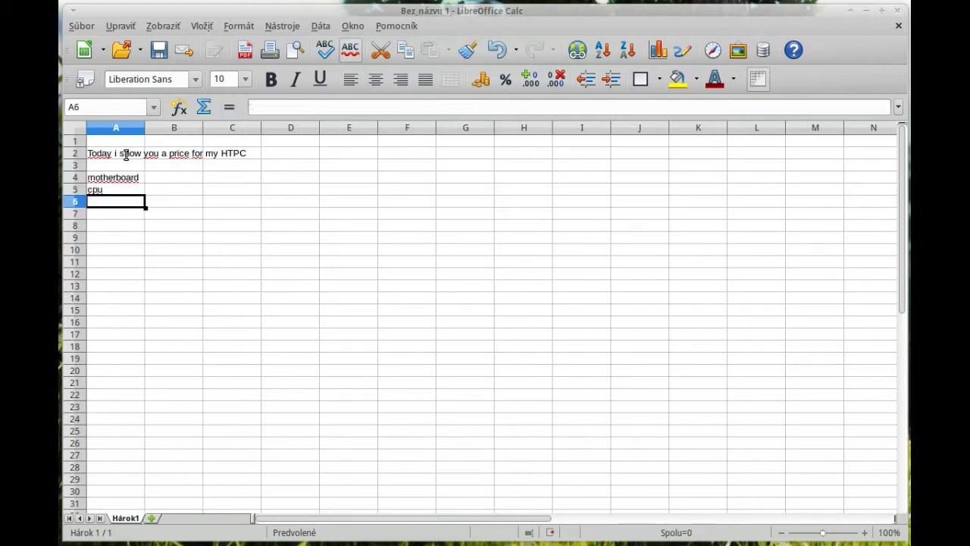
pyautogui.write('ram')
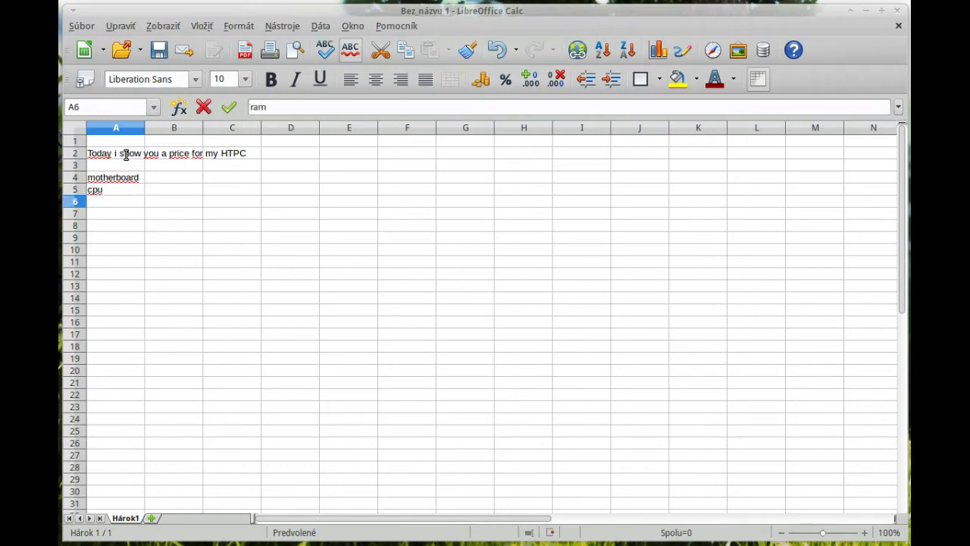
pyautogui.press('Return')
pyautogui.write('hdd')
pyautogui.press('Return')
# Change the processor label in cell A5 to "Cpu + vga"
pyautogui.press('Up')
pyautogui.press('Up')
pyautogui.press('Up')
pyautogui.press('F2')
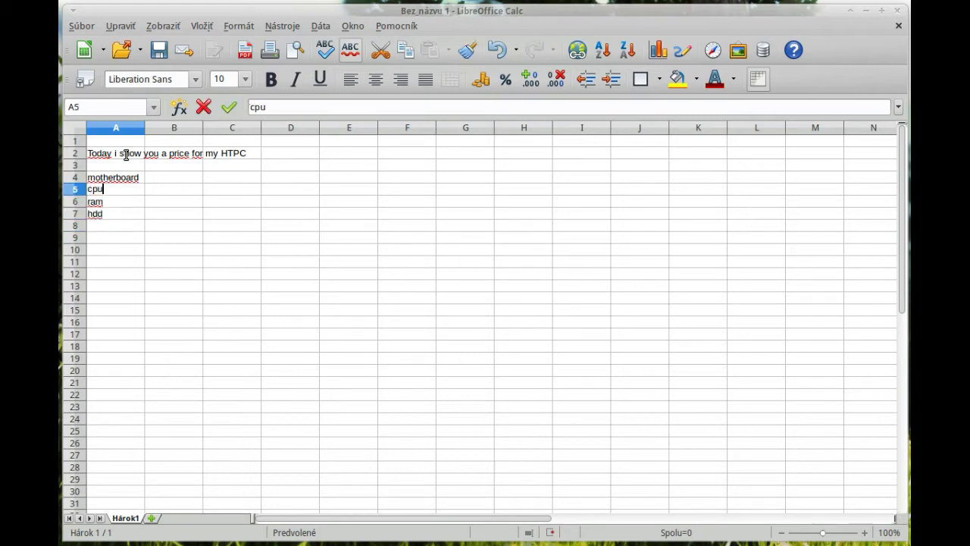
pyautogui.write('+ vg')
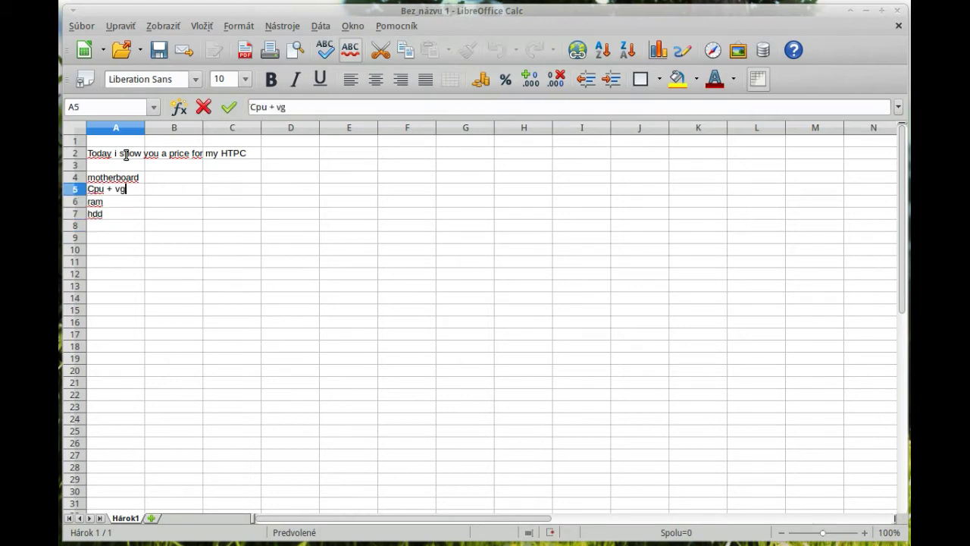
pyautogui.write('a')
pyautogui.press('Return')
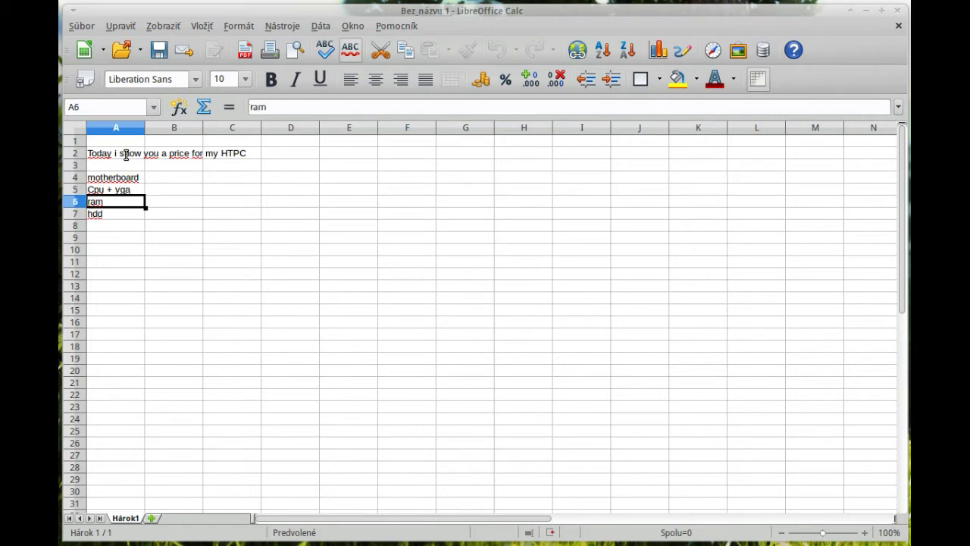
# Recapitalize the memory and hard drive labels in cells A6 and A7 as "Ram" and "HDD"
pyautogui.write('R')
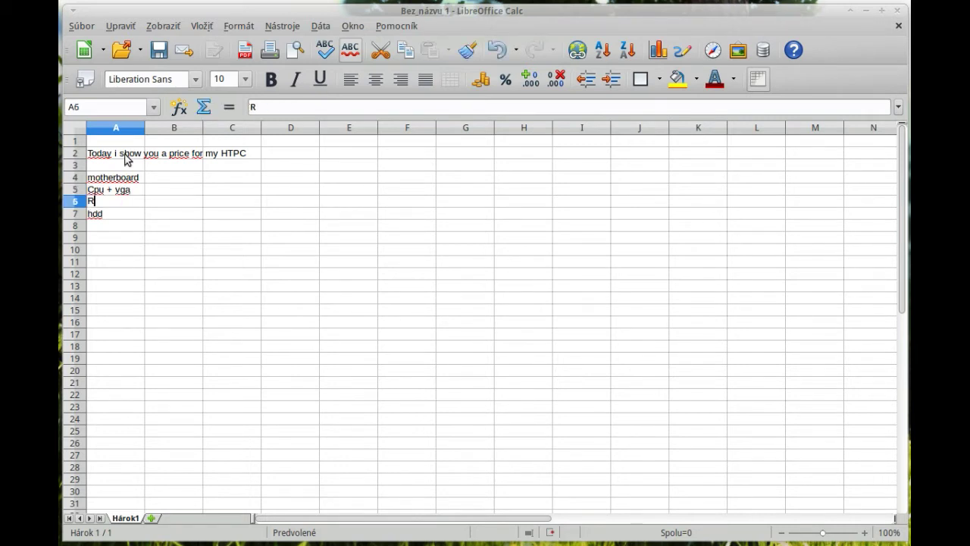
pyautogui.write('am')
pyautogui.press('Return')
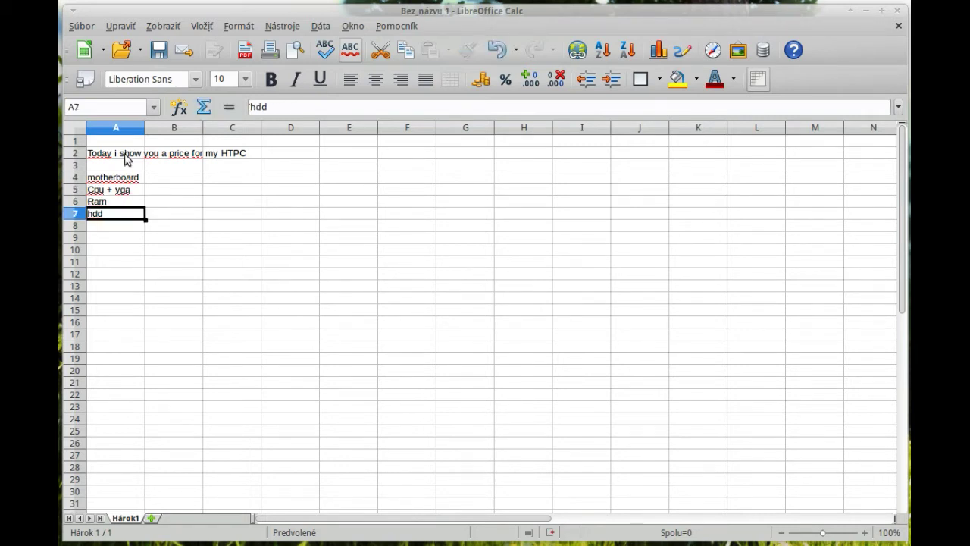
pyautogui.press('F2')
pyautogui.press('Home')
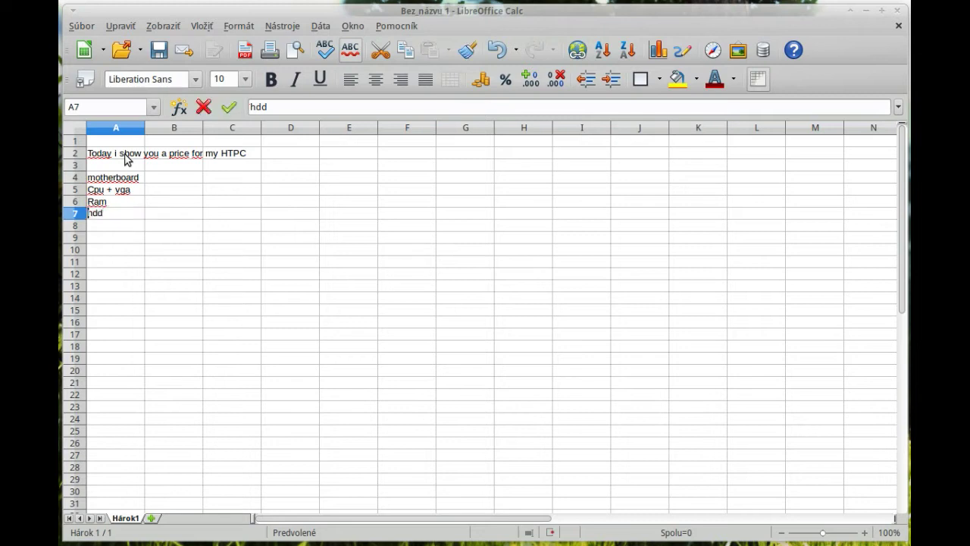
pyautogui.write('HDD')
pyautogui.press('Delete')
pyautogui.press('Delete')
pyautogui.press('Delete')
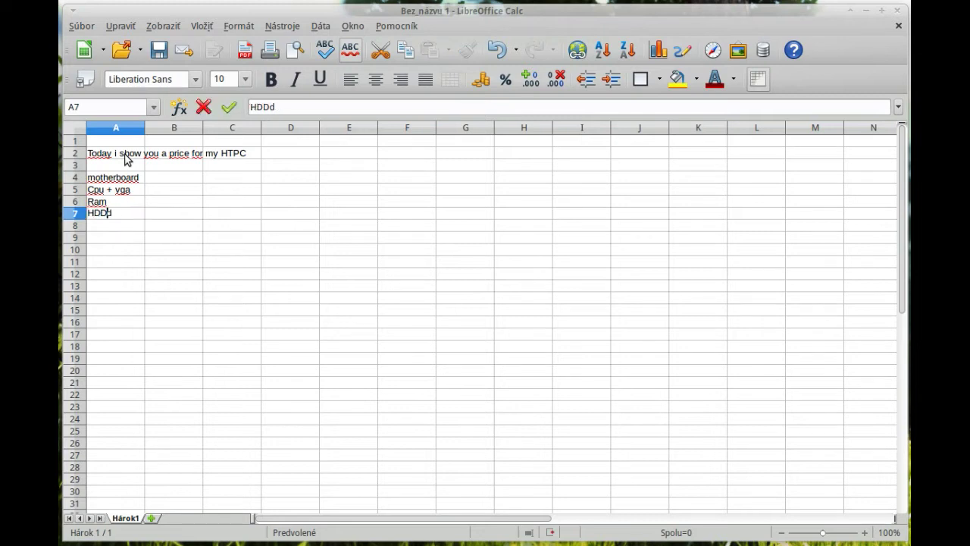
pyautogui.press('Return')
# Enter the label "Case-chasis" with a capital C in cell A8
pyautogui.write('case')
pyautogui.press('Return')
pyautogui.press('Up')
pyautogui.press('F2')
pyautogui.press('Home')
pyautogui.write('C')
pyautogui.press('Delete')
pyautogui.press('End')
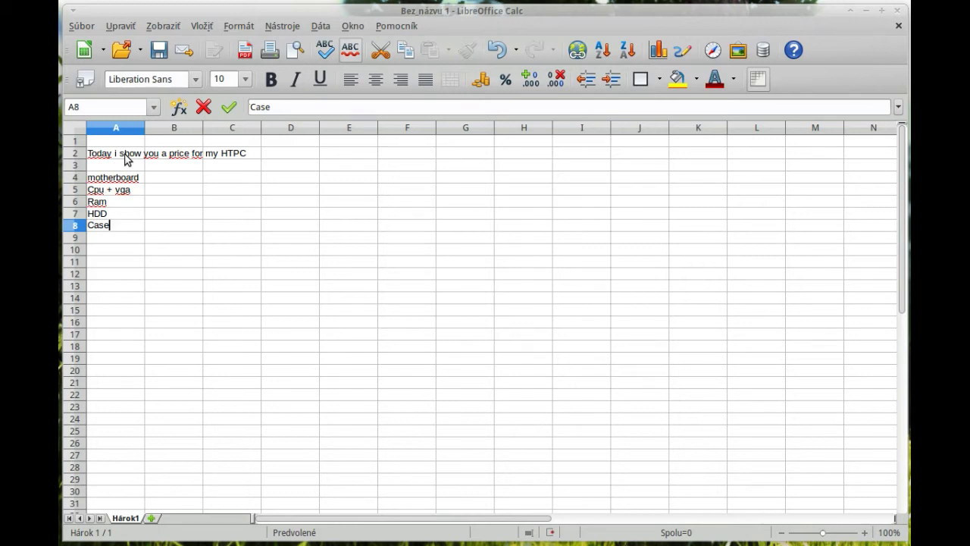
pyautogui.write('-chasis')
pyautogui.press('Return')
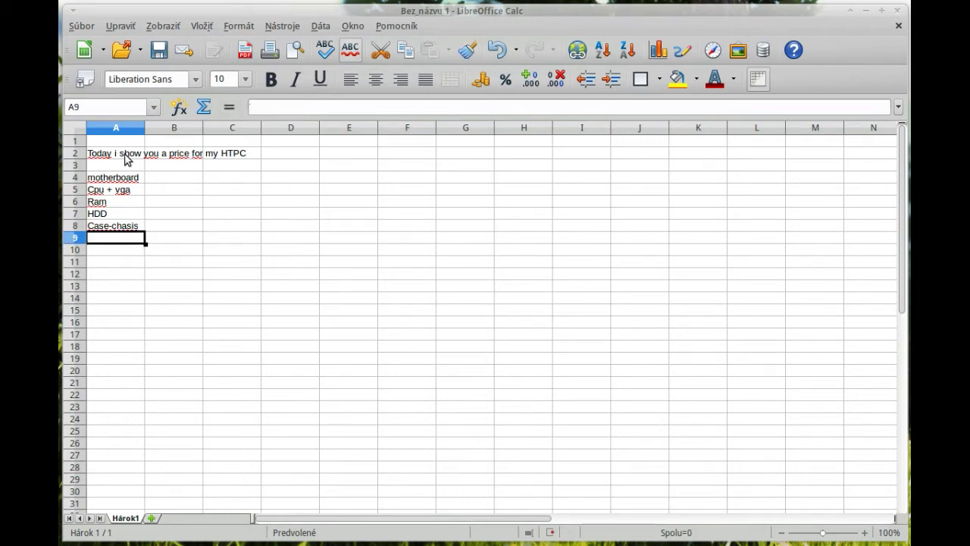
# Add the labels "Monitor", "Keyboard" and "Mouse" in cells A9 to A11
pyautogui.write('mo')
pyautogui.press('BackSpace')
pyautogui.press('BackSpace')
pyautogui.write('Monitor')
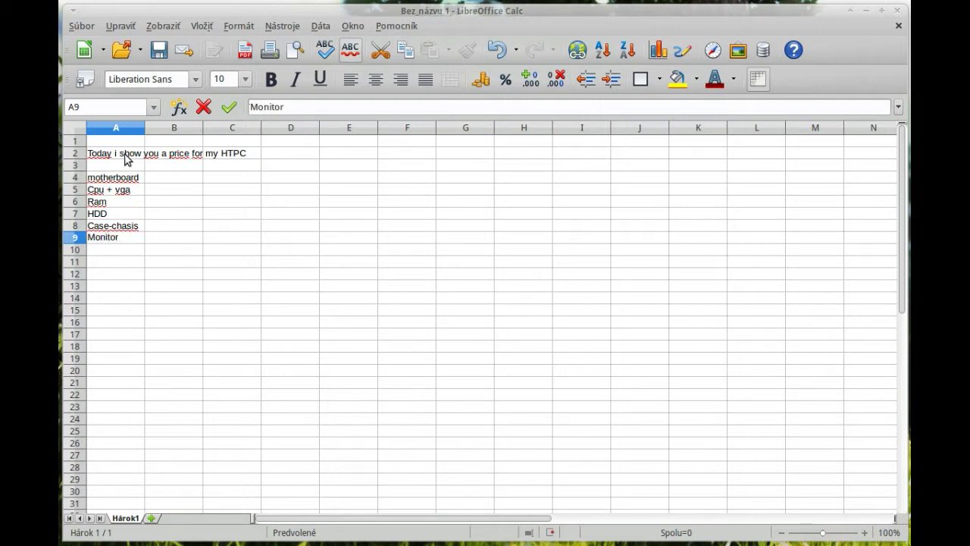
pyautogui.press('Return')
pyautogui.write('Keyboard')
pyautogui.press('Return')
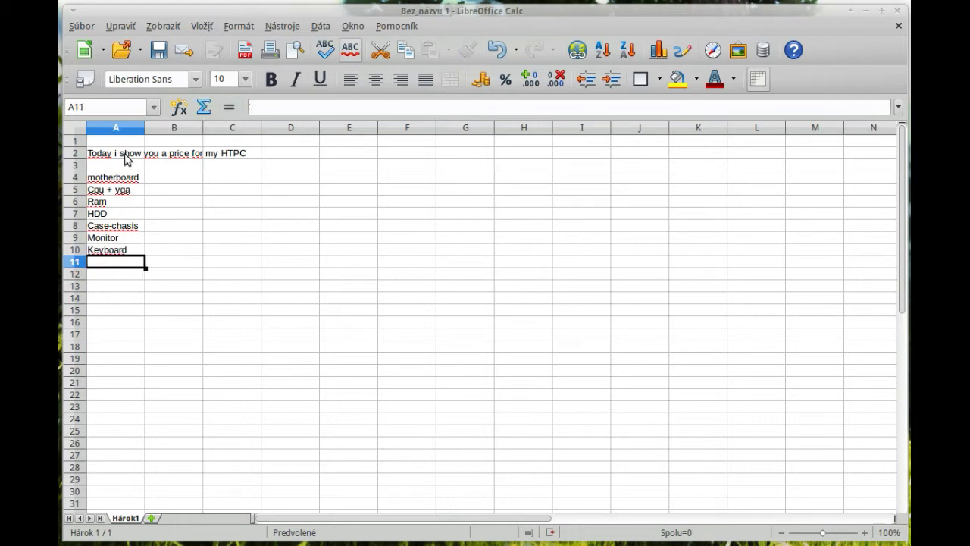
pyautogui.write('Mouse')
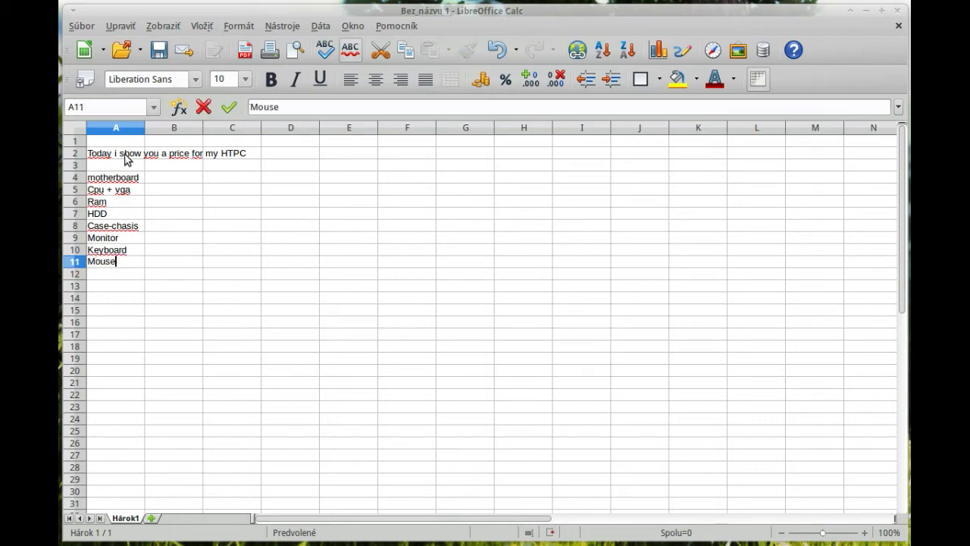
pyautogui.press('Return')
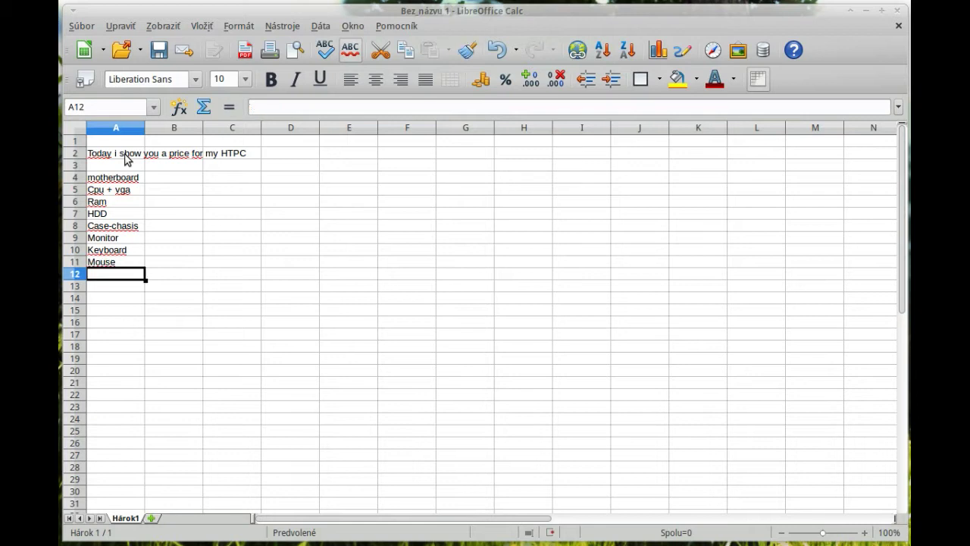
pyautogui.write('Wifi')
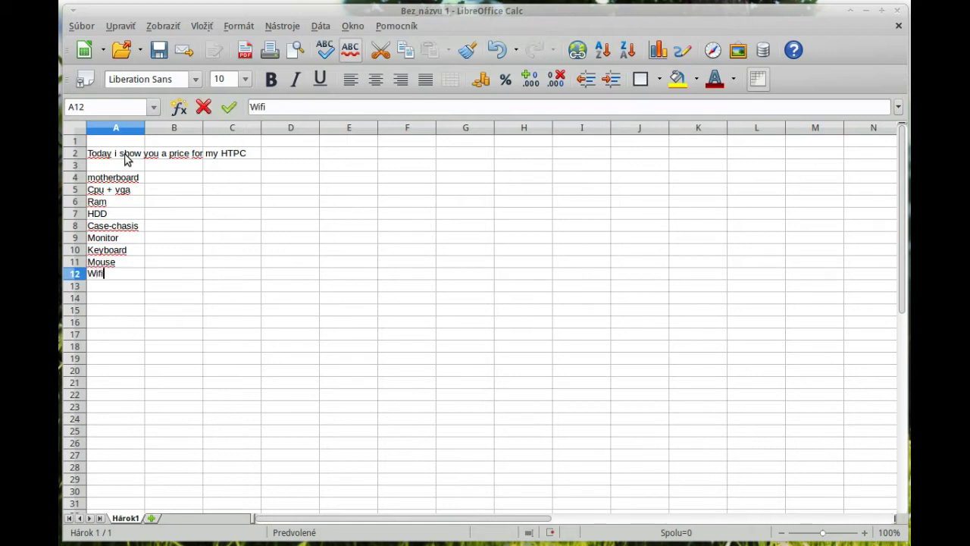
pyautogui.press('BackSpace')
pyautogui.press('BackSpace')
pyautogui.press('BackSpace')
pyautogui.press('BackSpace')
pyautogui.press('Return')
# Enter the motherboard model "Asrock AM1H-ITX" in cell B4 and widen column B to fit it
pyautogui.press('Up')
pyautogui.press('Up')
pyautogui.press('Up')
pyautogui.press('Up')
pyautogui.press('Up')
pyautogui.press('Up')
pyautogui.press('Up')
pyautogui.press('Up')
pyautogui.press('Up')
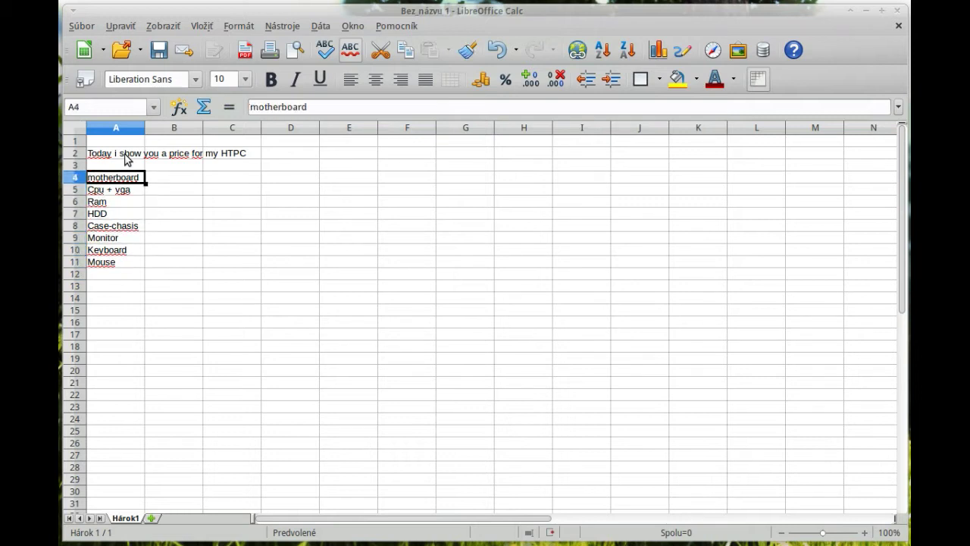
pyautogui.press('Right')
pyautogui.write('Asr')
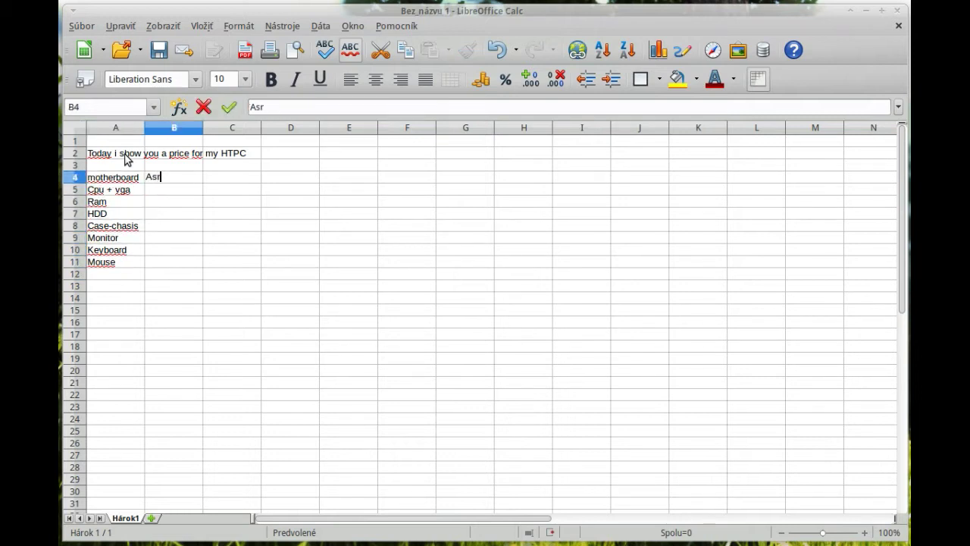
pyautogui.write('ock AM1H-ITX')
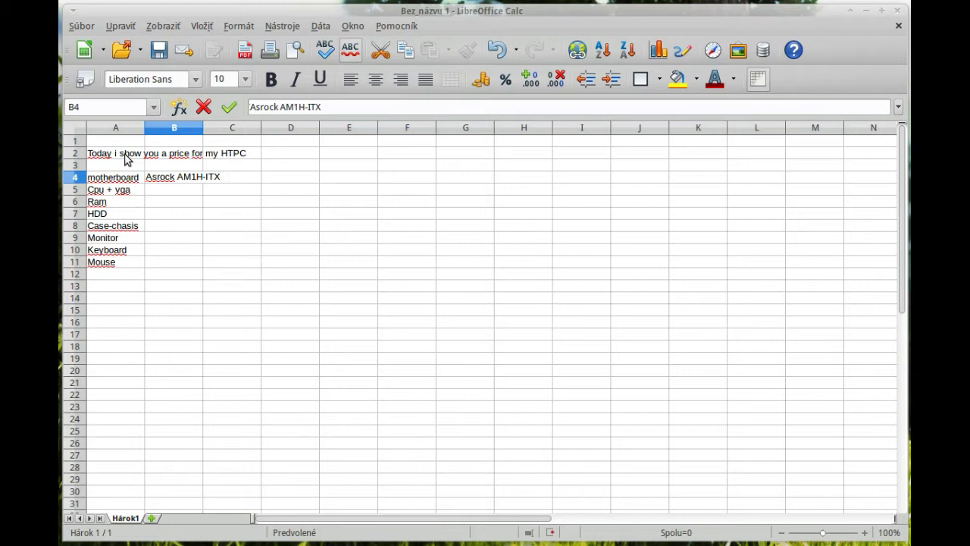
pyautogui.press('Return')
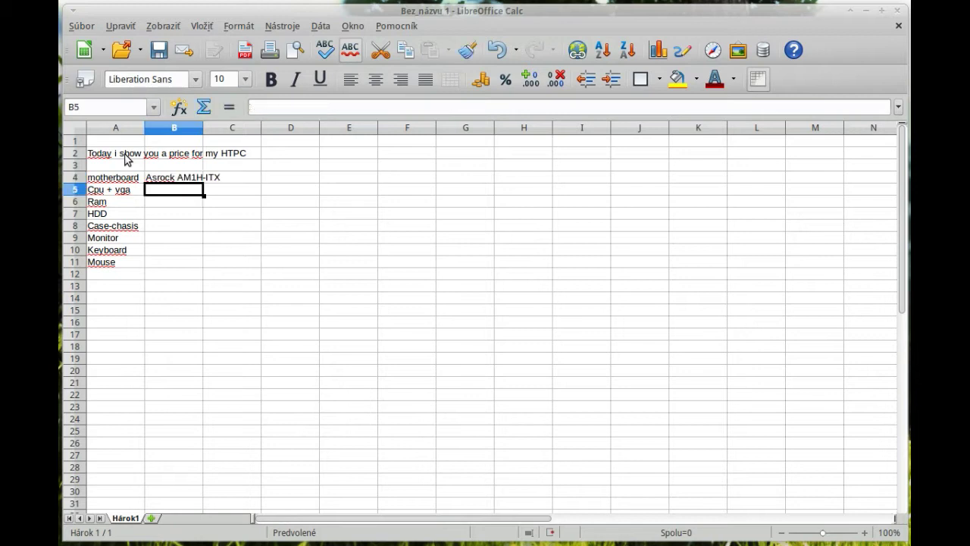
pyautogui.moveTo(203, 131); pyautogui.dragTo(235, 129)
# Give the title cells A2 to C2 a yellow background
pyautogui.moveTo(100, 156); pyautogui.dragTo(245, 159)
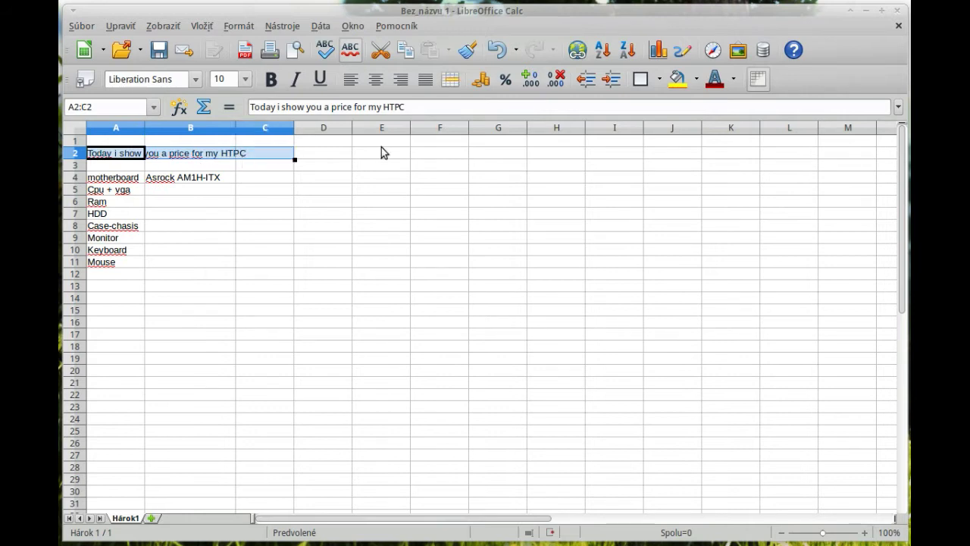
pyautogui.click(677, 79)
pyautogui.click(204, 182)
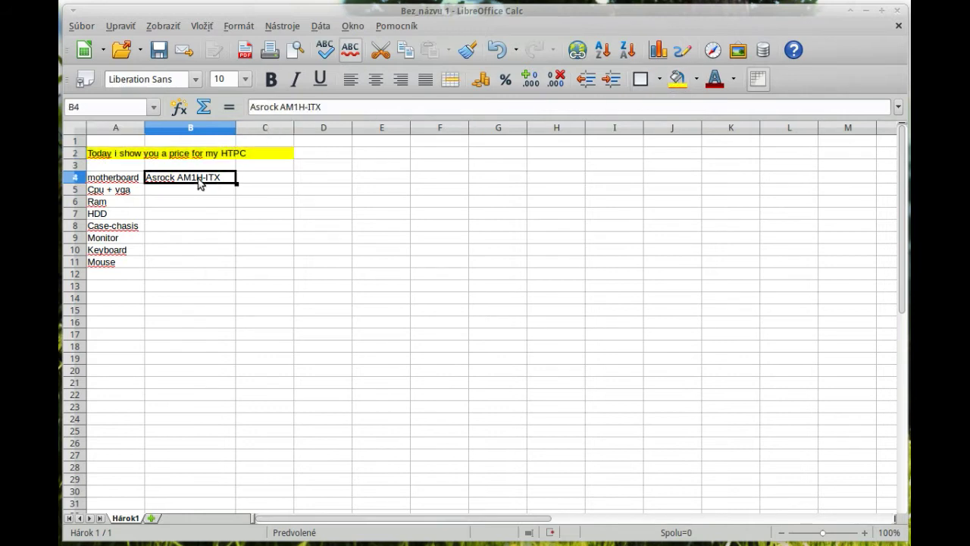
pyautogui.click(169, 201)
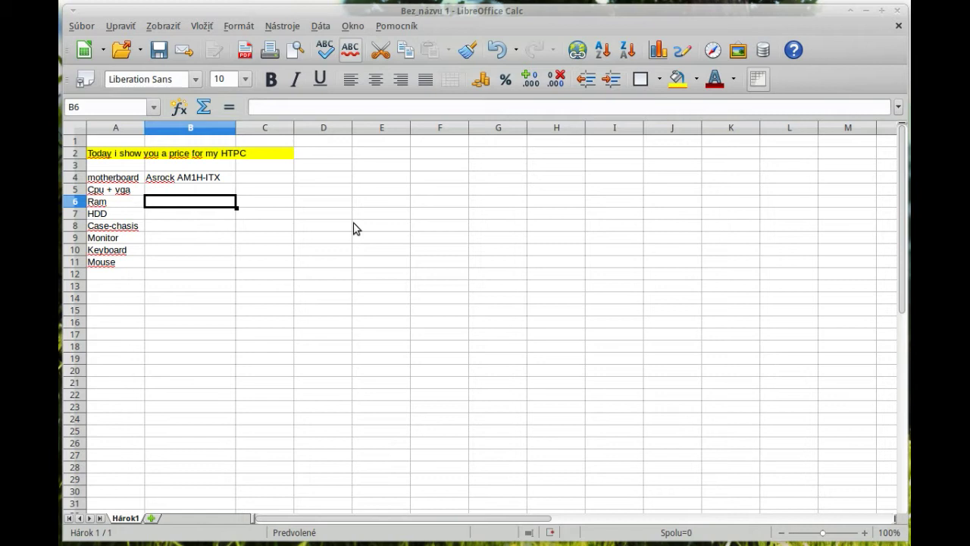
# Enter the processor description "AMD Athlon 5350, 2.05GHz, 2MB cache quad core" in cell B5
pyautogui.click(199, 190)
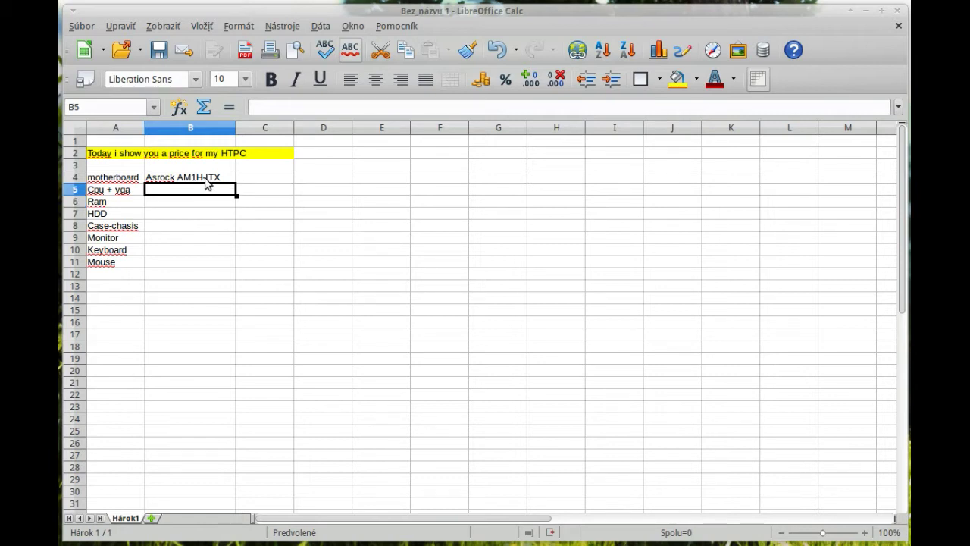
pyautogui.write('A')
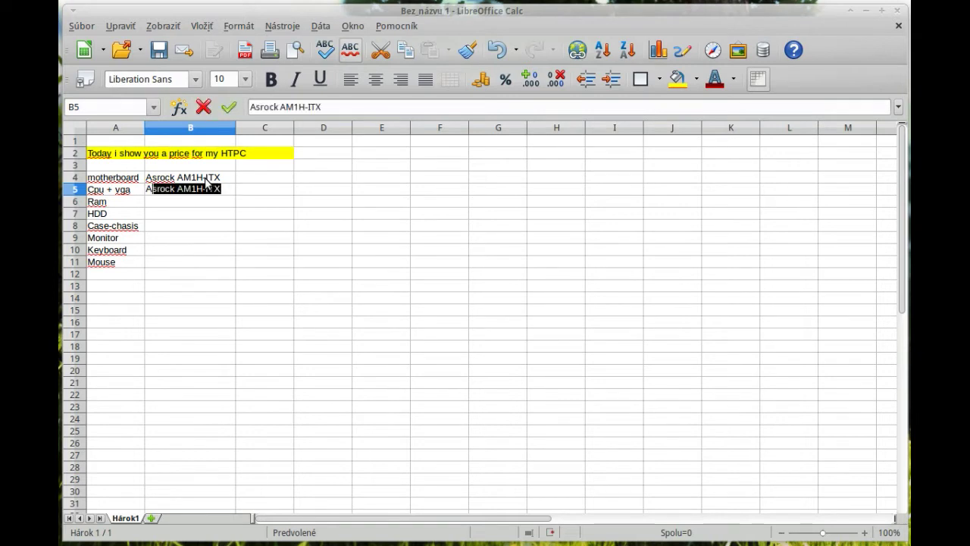
pyautogui.write('MD ')
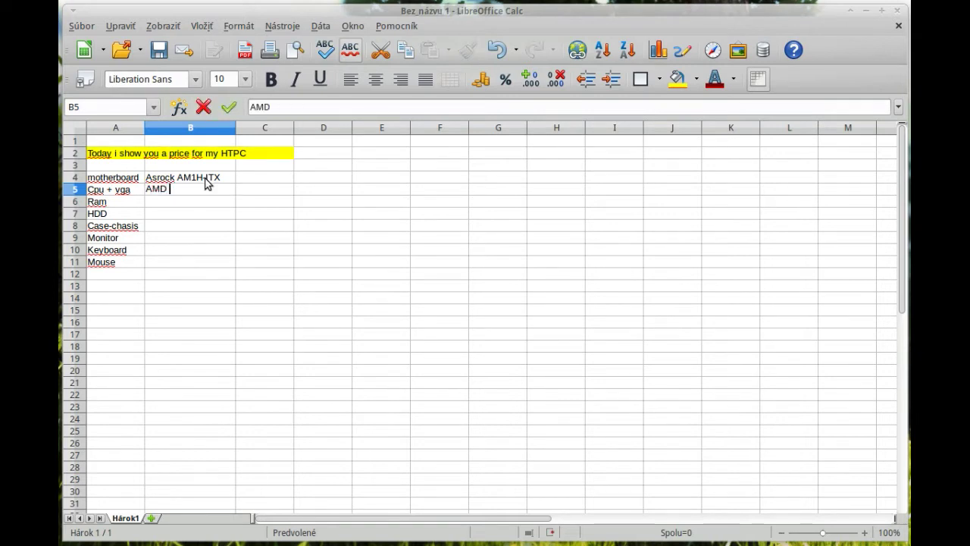
pyautogui.write('Athlon 5350')
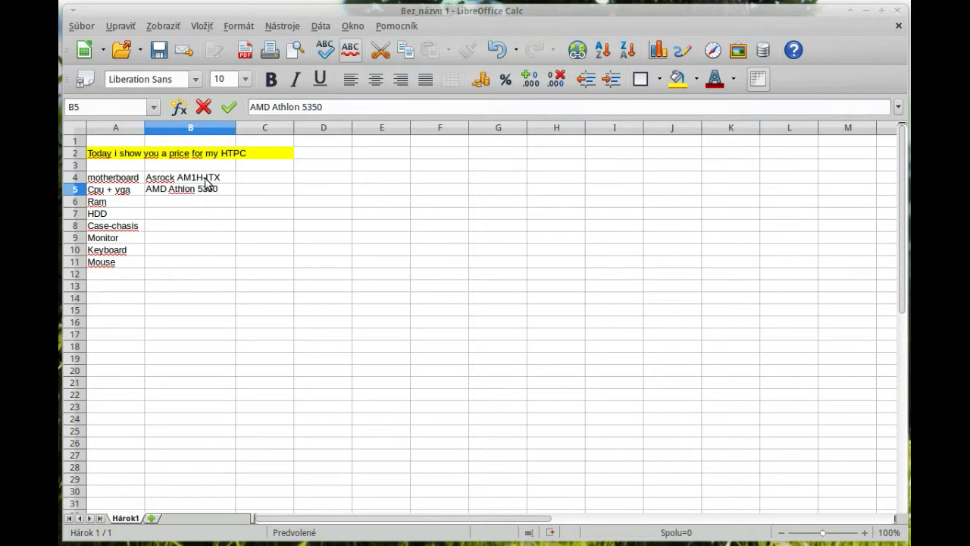
pyautogui.write(', 2.05GHz, 2')
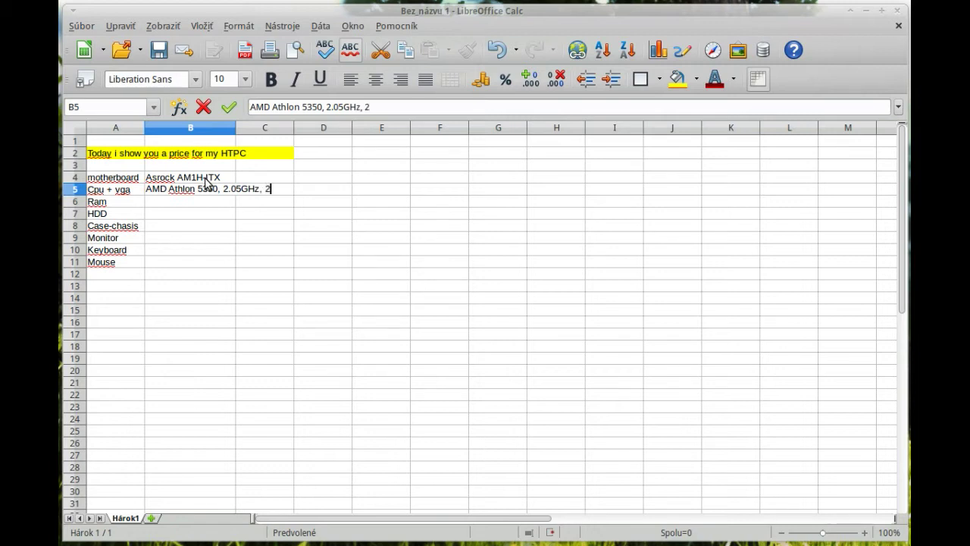
pyautogui.write('MB cache q')
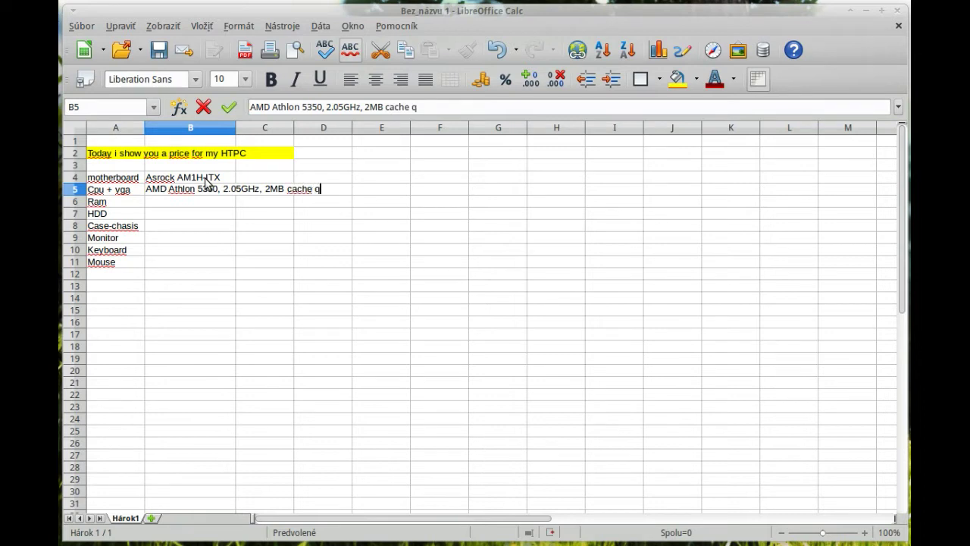
pyautogui.write('uad core')
pyautogui.press('Return')
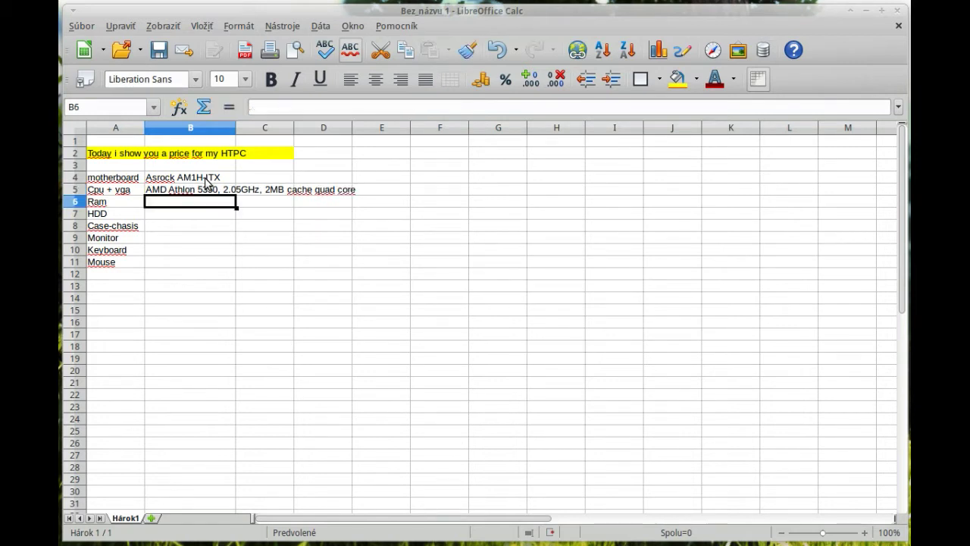
# Enter the RAM description "4GB Kingston hyper blu DDR3 1600 MHz, 240 pin" in cell B6
pyautogui.write('4GB ')
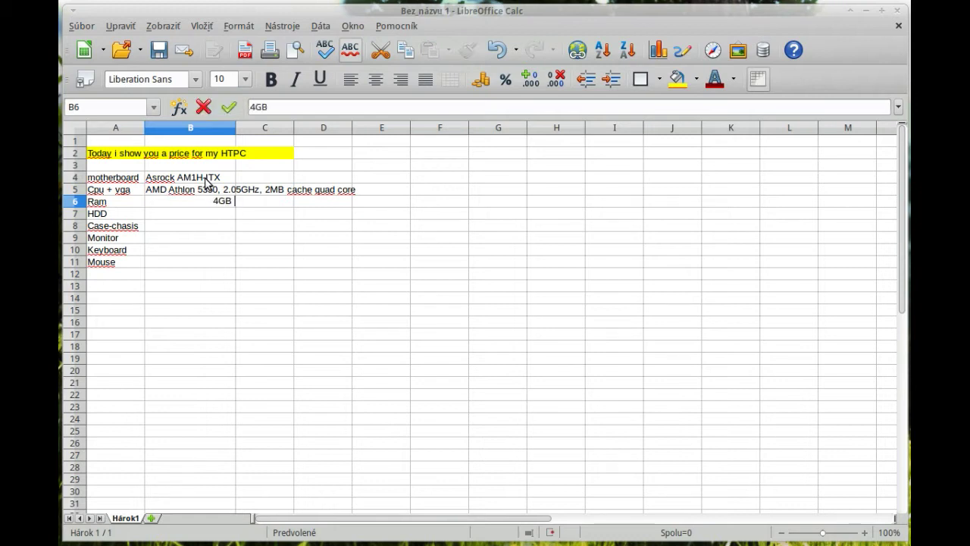
pyautogui.write('Kingston')
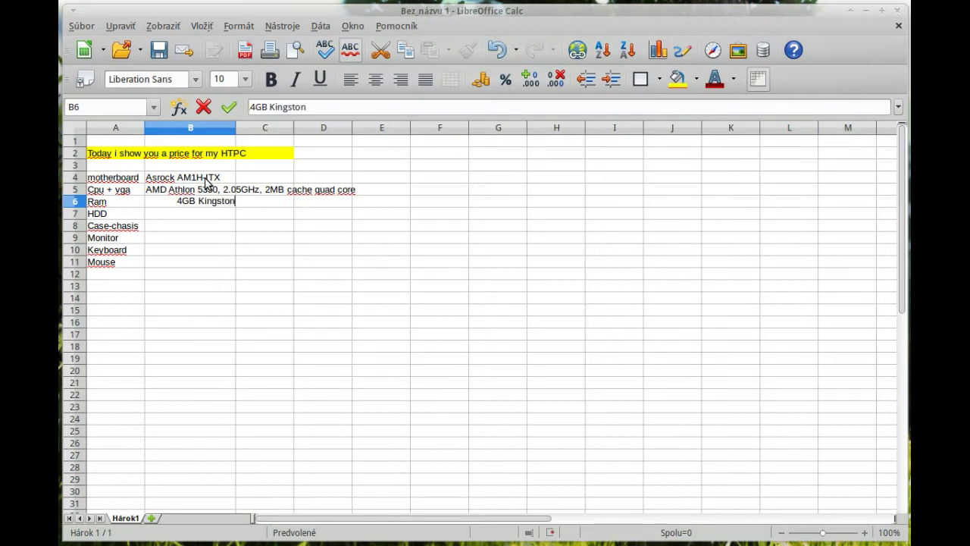
pyautogui.write(' hyper bl')
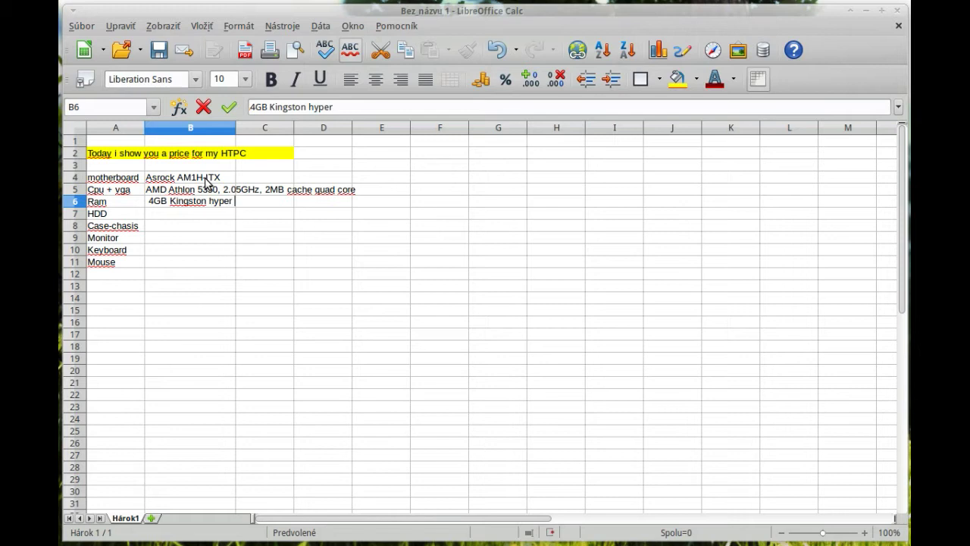
pyautogui.write('u')
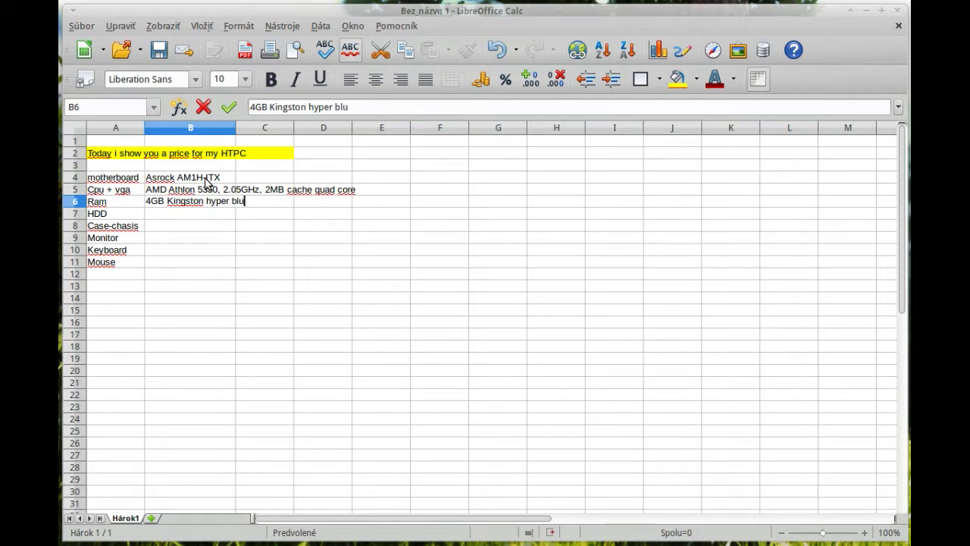
pyautogui.write(' DDR3 1600')
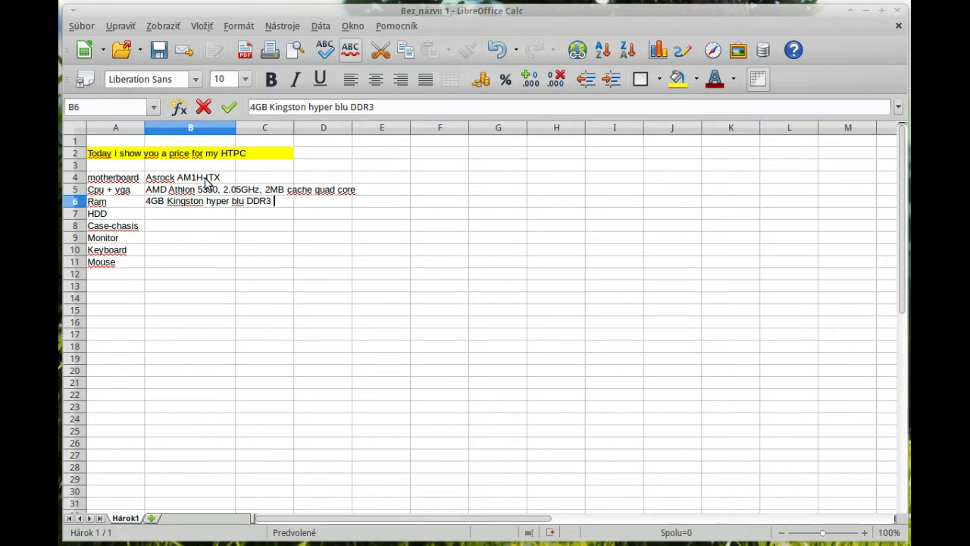
pyautogui.write(' MHz')
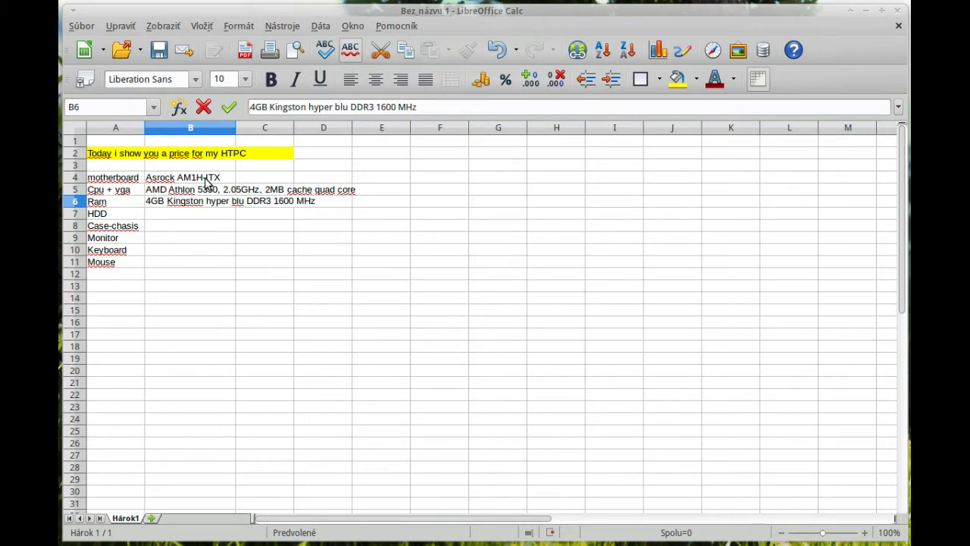
pyautogui.write(', 240 pin')
pyautogui.press('Return')
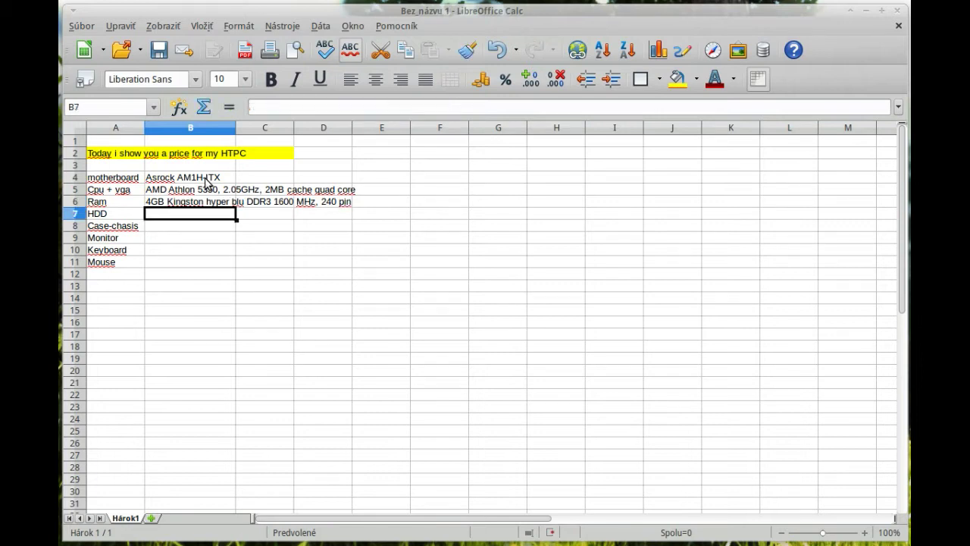
# Enter the hard drive description "WD Caviar EZRX30 Green, 3TB, 3.5“, SATA 3" in cell B7
pyautogui.write('WD Ca')
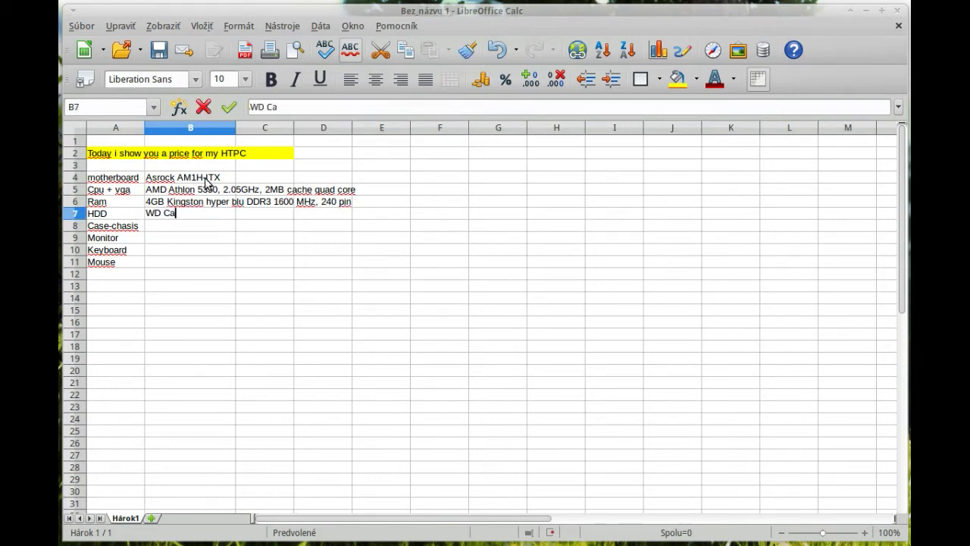
pyautogui.write('viar')
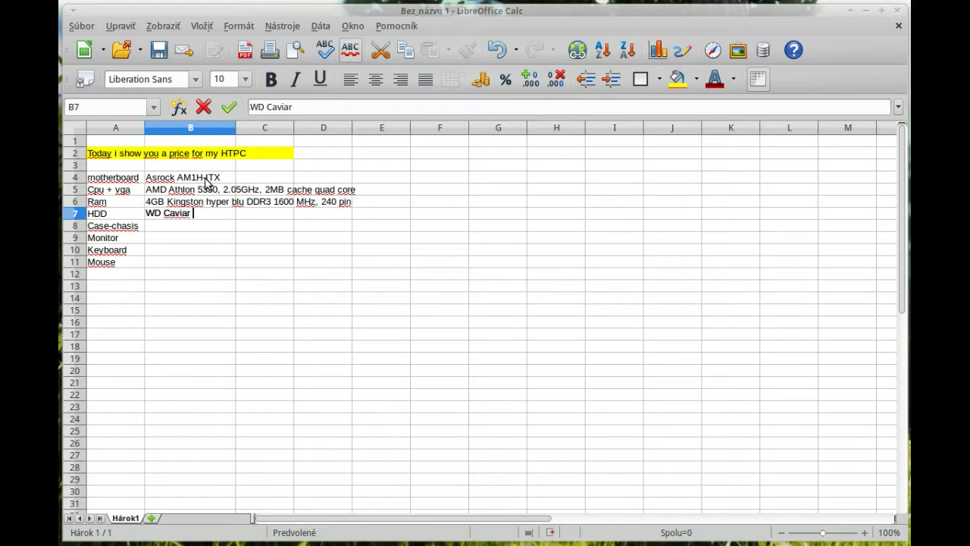
pyautogui.write(' EZRX30')
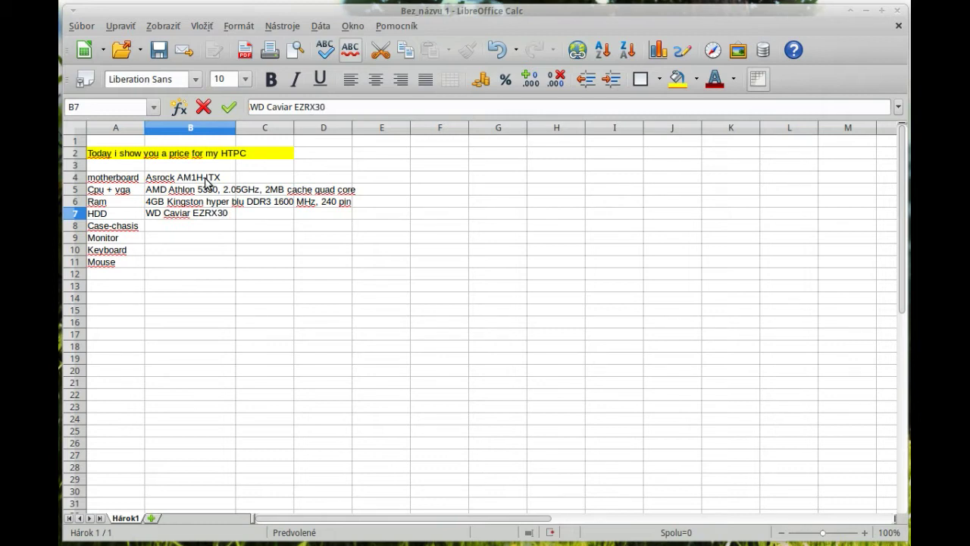
pyautogui.write(' Green, 3TB')
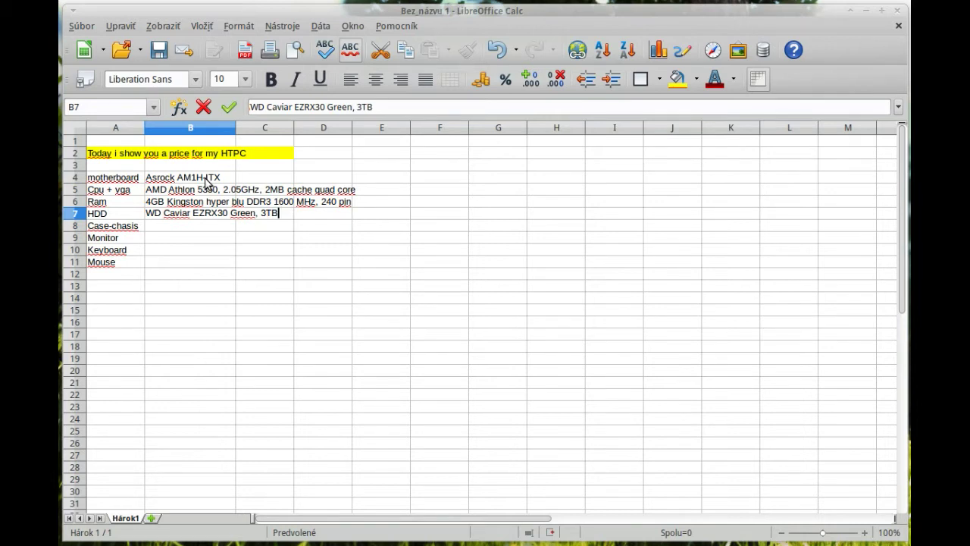
pyautogui.write(', ')
pyautogui.write('3.5')
pyautogui.write('"')
pyautogui.press('Return')
pyautogui.press('Up')
pyautogui.press('F2')
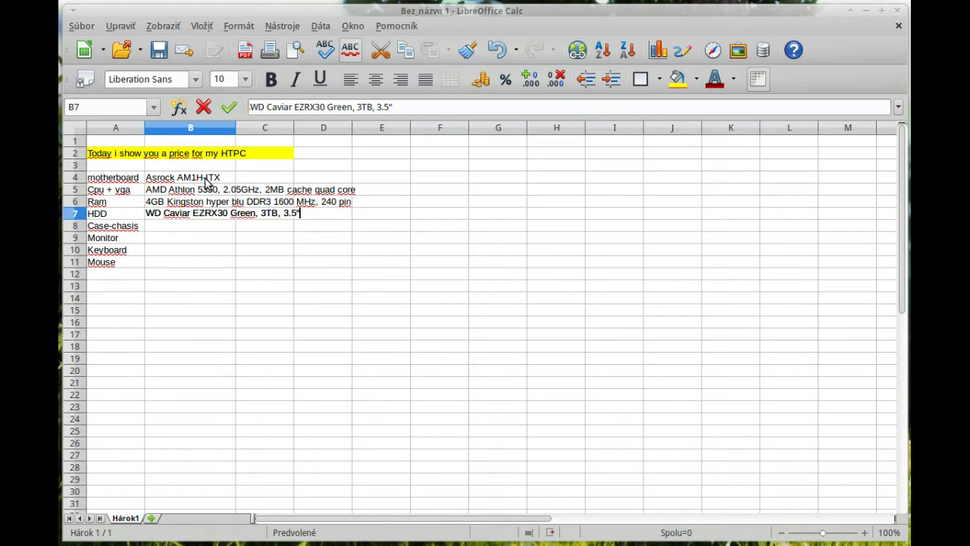
pyautogui.write(', SATA 3')
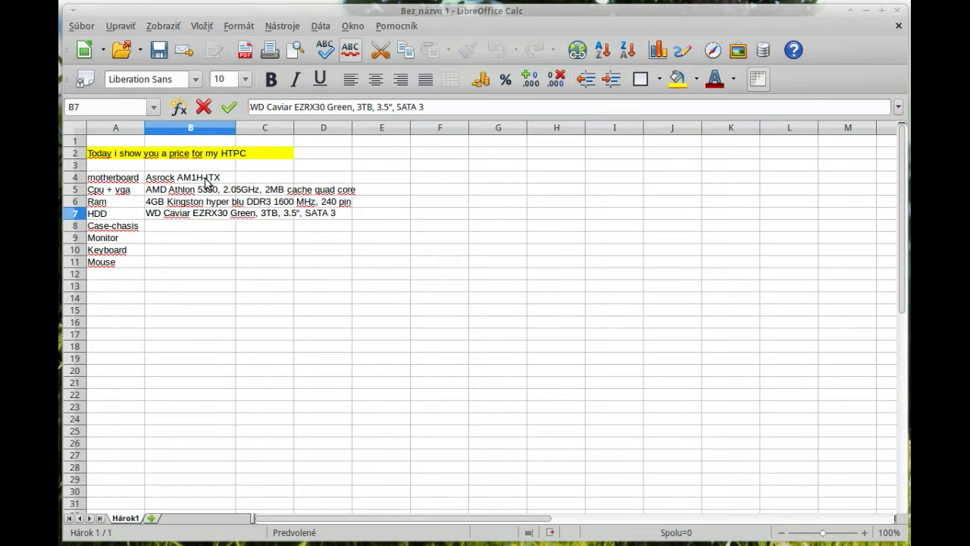
pyautogui.press('Return')
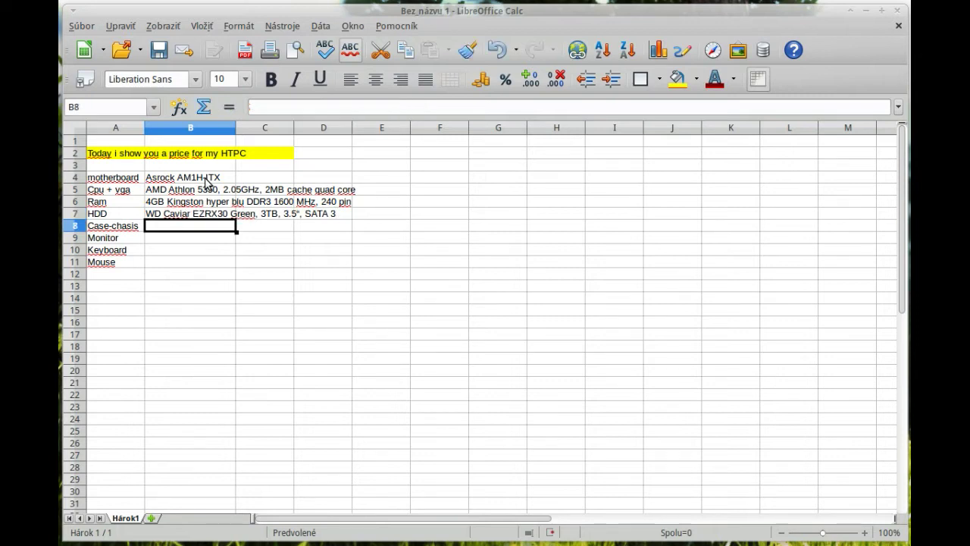
# Write the case description "Homebuilde from old chasis" in cell B8
pyautogui.write('25')
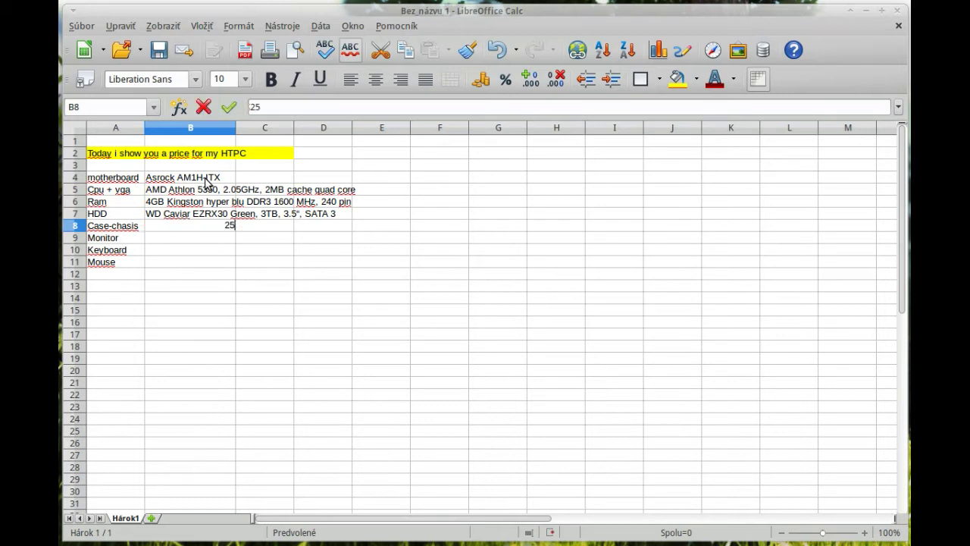
pyautogui.press('BackSpace')
pyautogui.press('BackSpace')
pyautogui.write('Homebuilde from old')
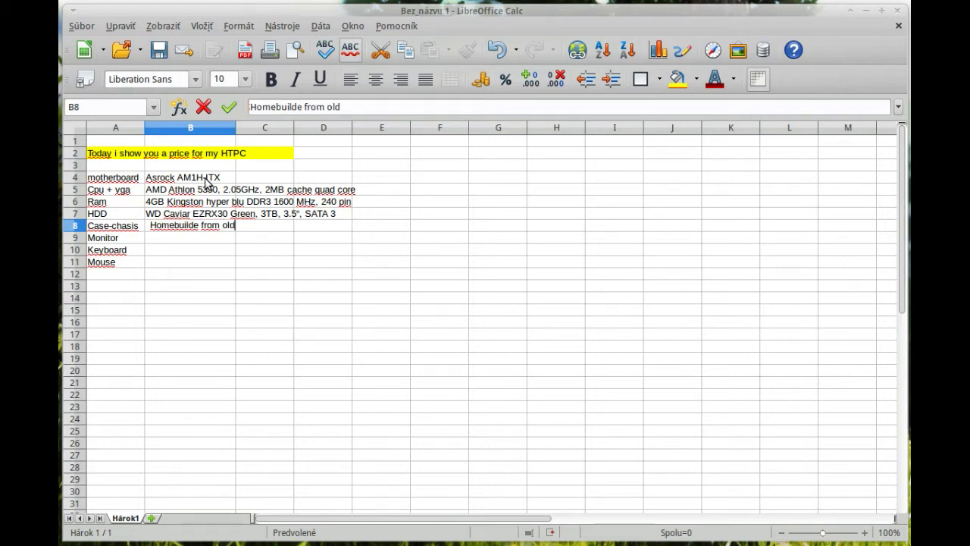
pyautogui.write(' case')
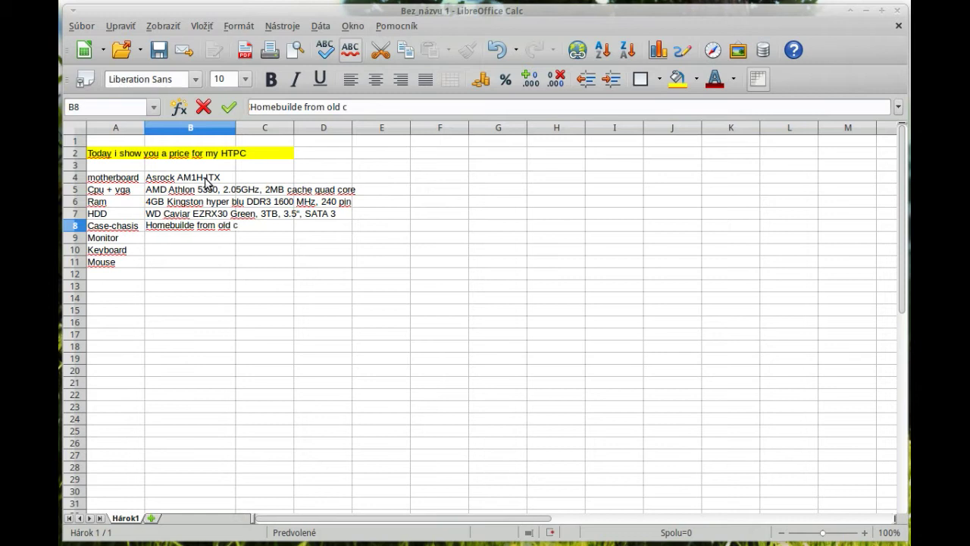
pyautogui.press('BackSpace')
pyautogui.press('BackSpace')
pyautogui.press('BackSpace')
pyautogui.write('hasis')
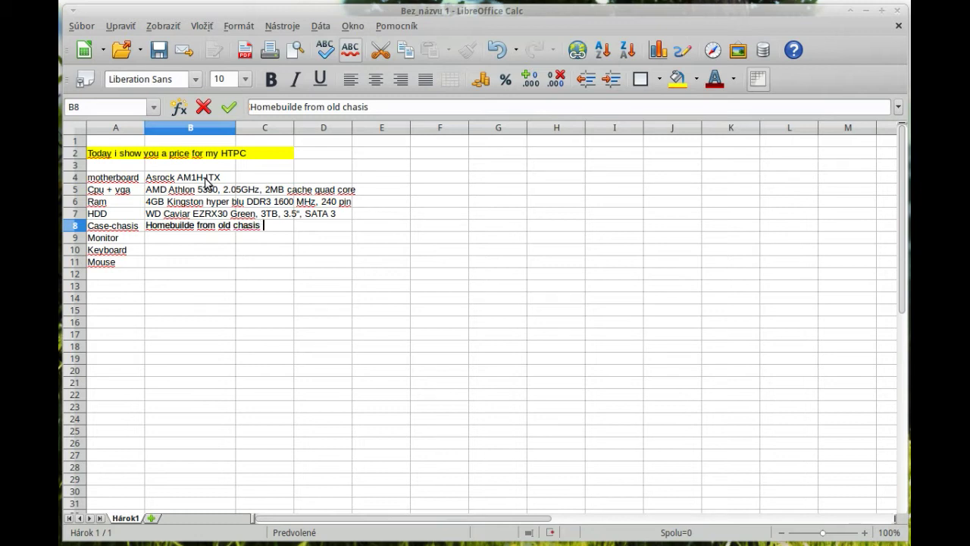
# Insert "PC" before "chasis" in the case description in cell B8
pyautogui.write(' PC chasis')
pyautogui.press('Return')
pyautogui.press('Up')
pyautogui.hotkey('ctrl', 'b')
pyautogui.press('F2')
pyautogui.press('Left')
pyautogui.press('Left')
pyautogui.press('Left')
pyautogui.press('Left')
pyautogui.press('Left')
pyautogui.press('Left')
pyautogui.press('Left')
pyautogui.press('Left')
pyautogui.hotkey('ctrl', 'z')
pyautogui.press('Left')
pyautogui.press('BackSpace')
pyautogui.press('BackSpace')
pyautogui.press('BackSpace')
pyautogui.press('BackSpace')
pyautogui.press('BackSpace')
pyautogui.press('BackSpace')
pyautogui.press('BackSpace')
pyautogui.press('Return')
pyautogui.press('Up')
pyautogui.hotkey('ctrl', 'b')
pyautogui.press('F2')
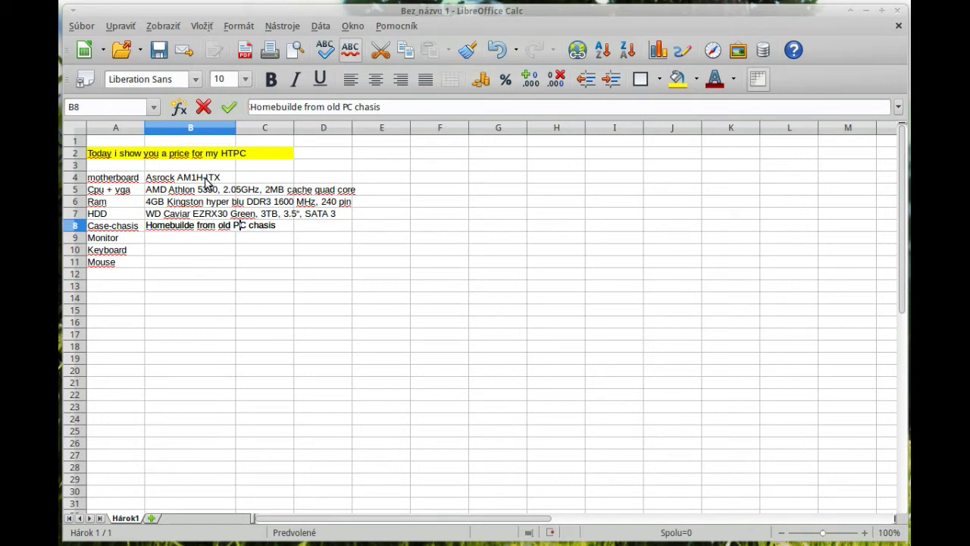
# Correct "Homebuilde" to "Home build" in the case description in cell B8
pyautogui.press('Left')
pyautogui.press('BackSpace')
pyautogui.hotkey('ctrl', 'b')
pyautogui.press('Left')
pyautogui.press('Left')
pyautogui.press('Left')
pyautogui.press('Left')
pyautogui.press('Left')
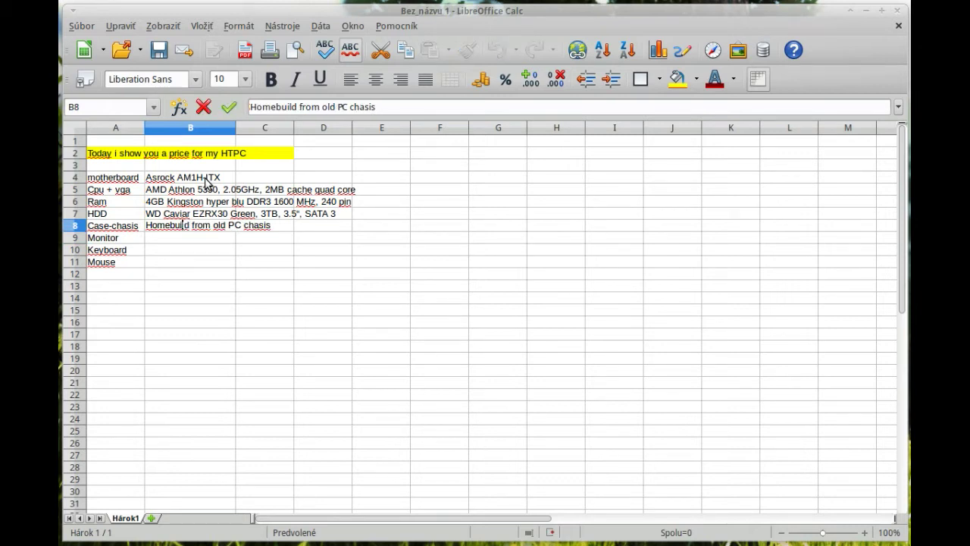
pyautogui.write('-')
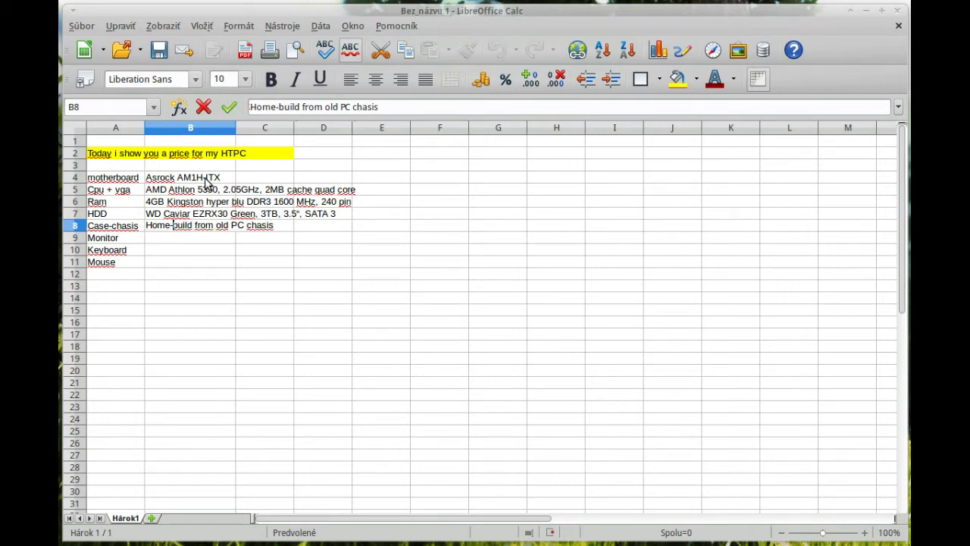
pyautogui.press('BackSpace')
pyautogui.press('Return')
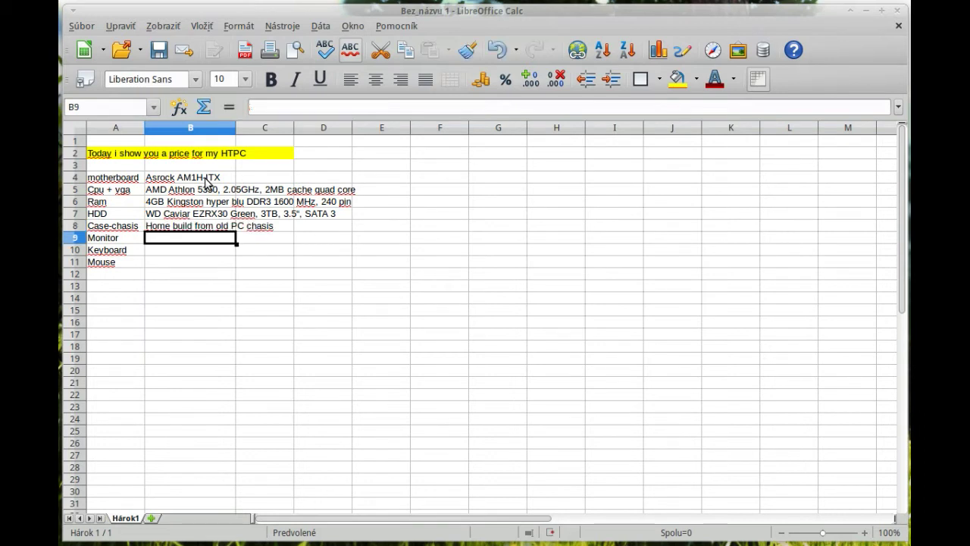
pyautogui.press('Up')
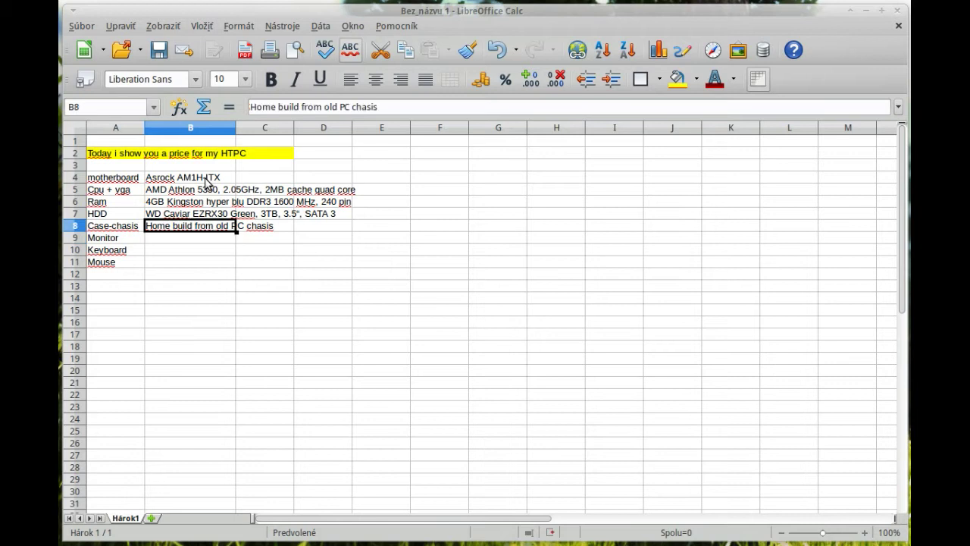
pyautogui.press('Down')
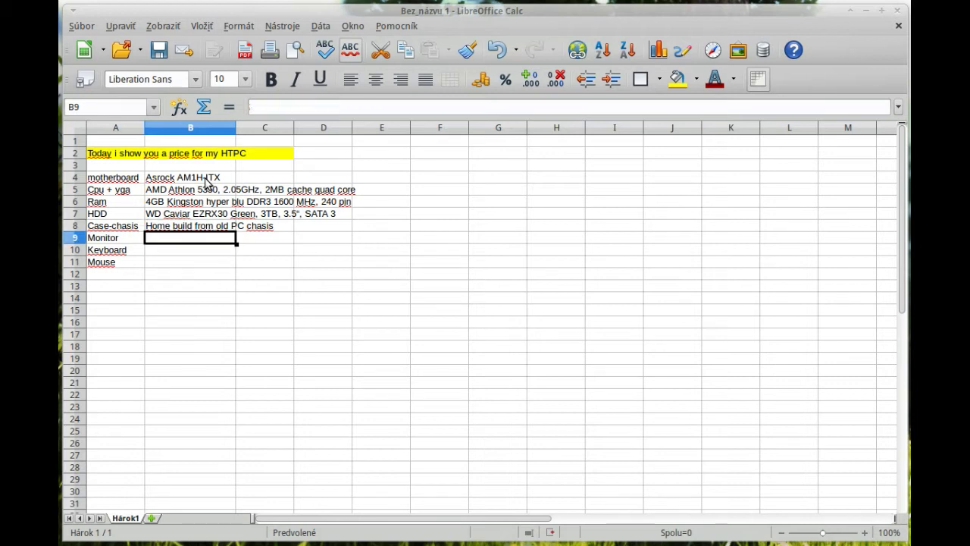
# Enter the monitor description "Benq GW2320, FullHD, 1920x1080, eIPS" in cell B9
pyautogui.write('Ben')
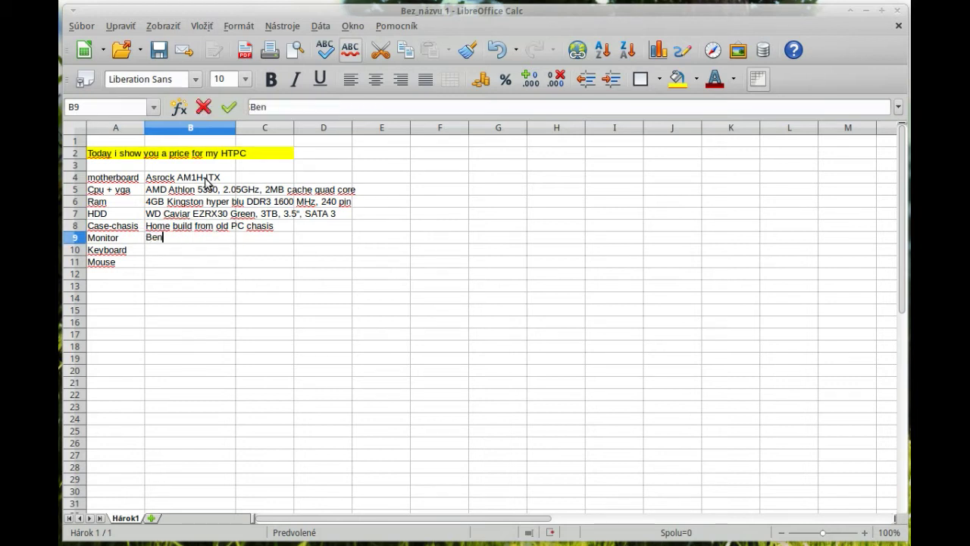
pyautogui.write('q G')
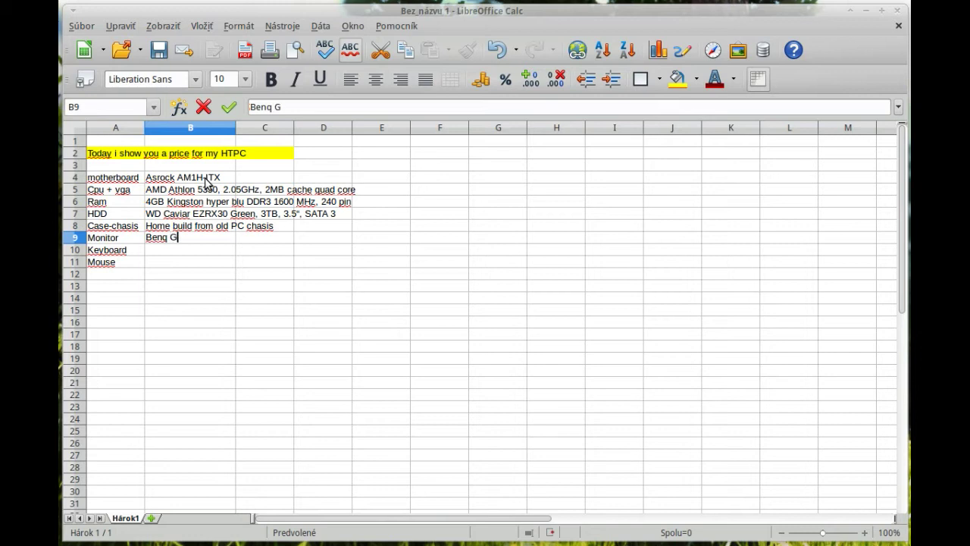
pyautogui.write('W2320, FullHD')
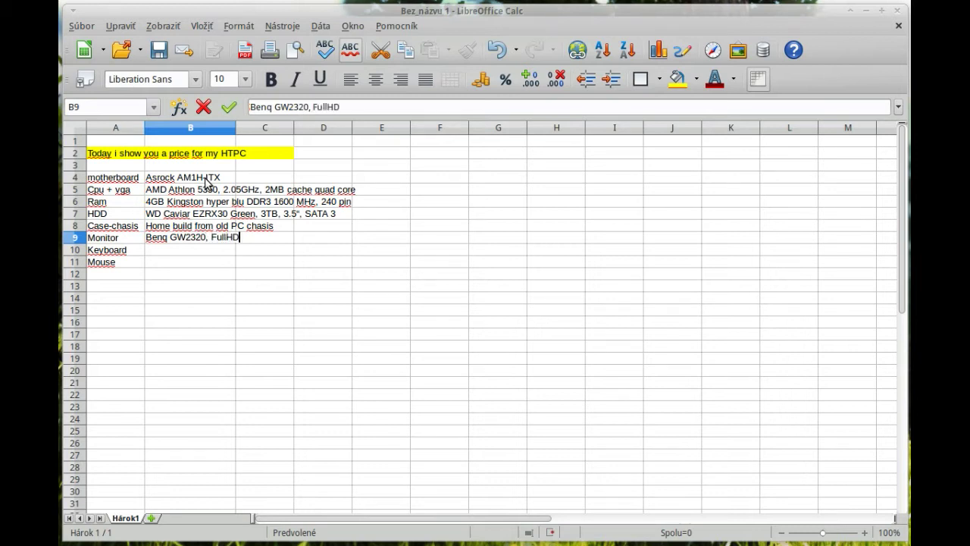
pyautogui.write(', 1920x1080,')
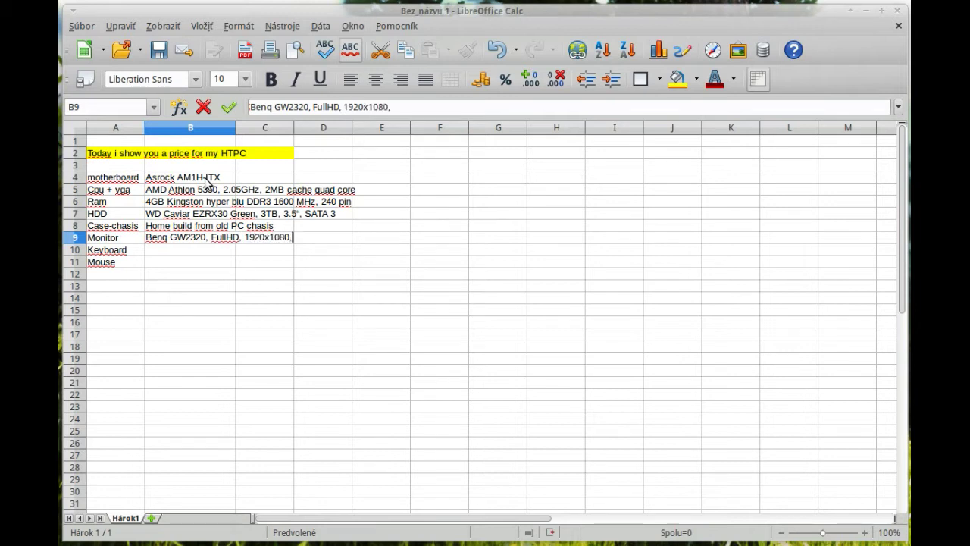
pyautogui.write(' eIPS')
pyautogui.press('Return')
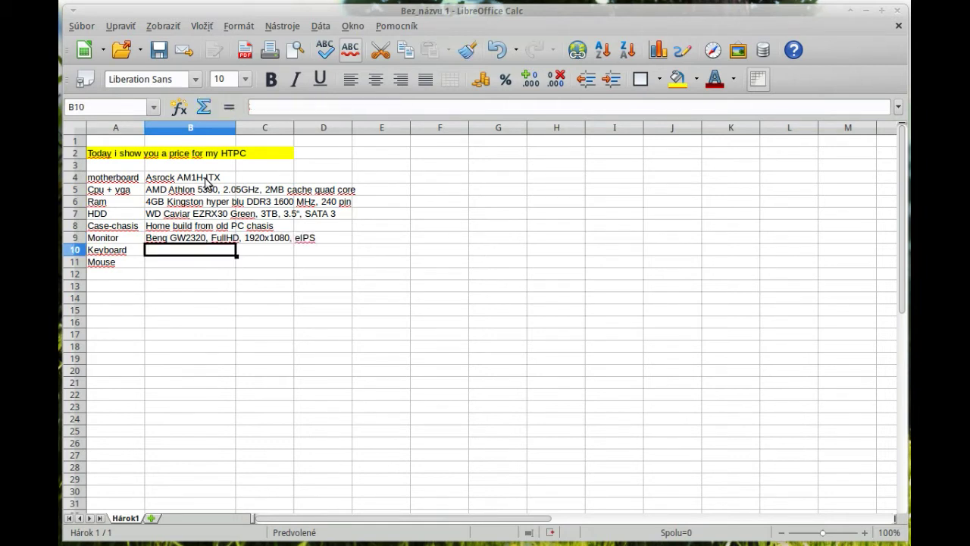
# Enter the keyboard description "Redstar rubber keyboard, protected again watter, flexible, blue" in cell B10
pyautogui.write('Redstar')
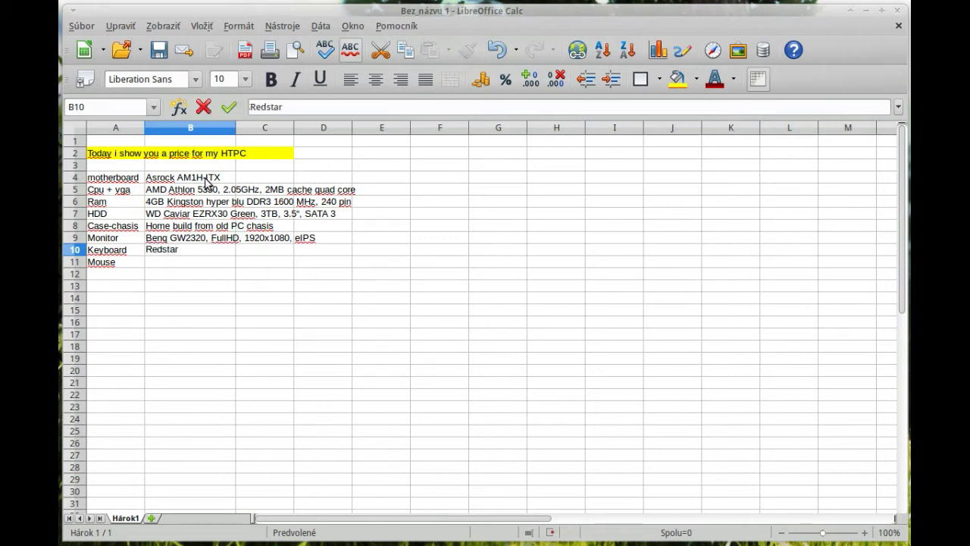
pyautogui.write(' rubber keyb')
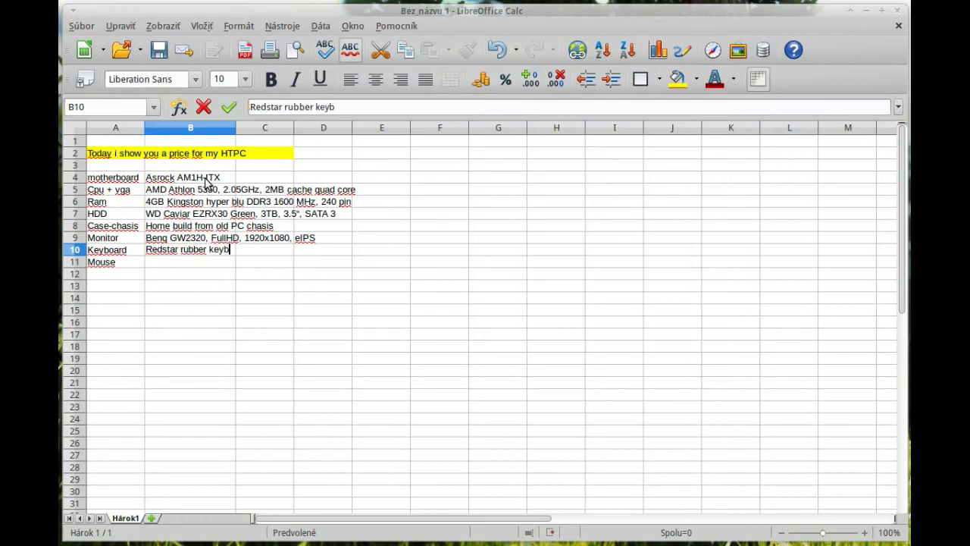
pyautogui.write('oard, protecte')
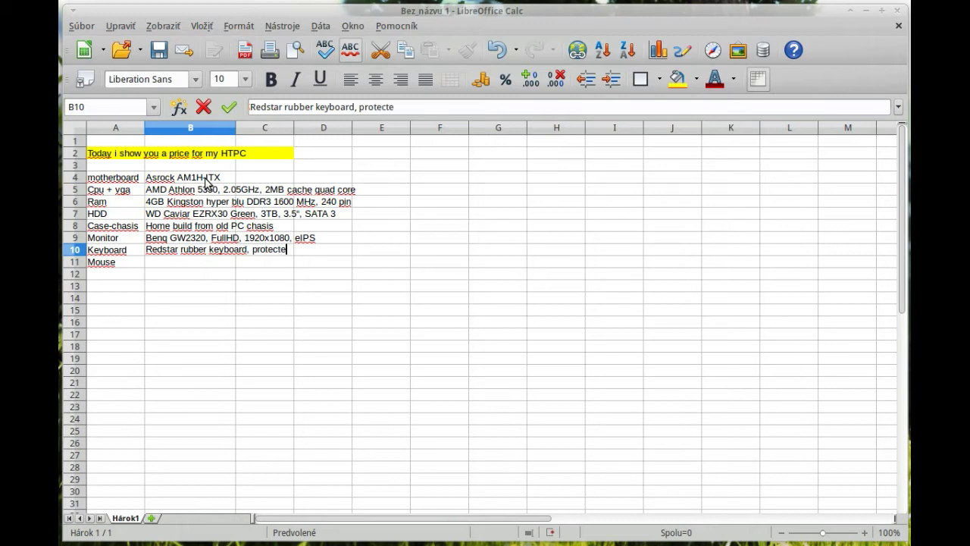
pyautogui.write('d again watt')
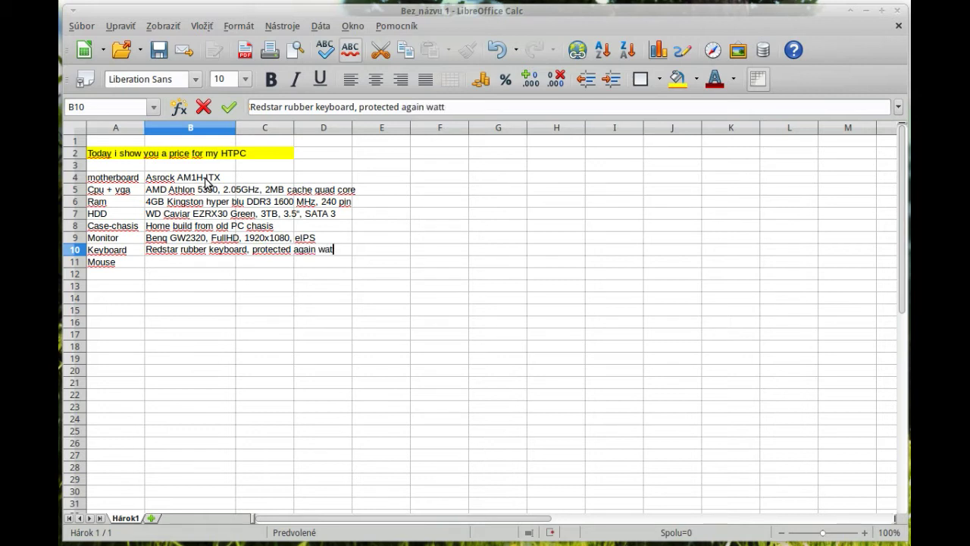
pyautogui.write('er, flexible')
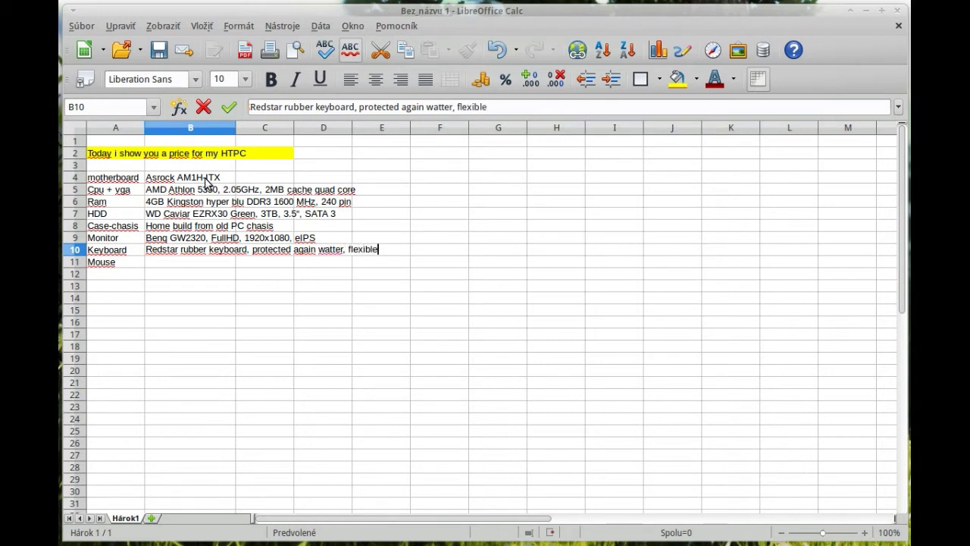
pyautogui.write(', blue')
pyautogui.press('Return')
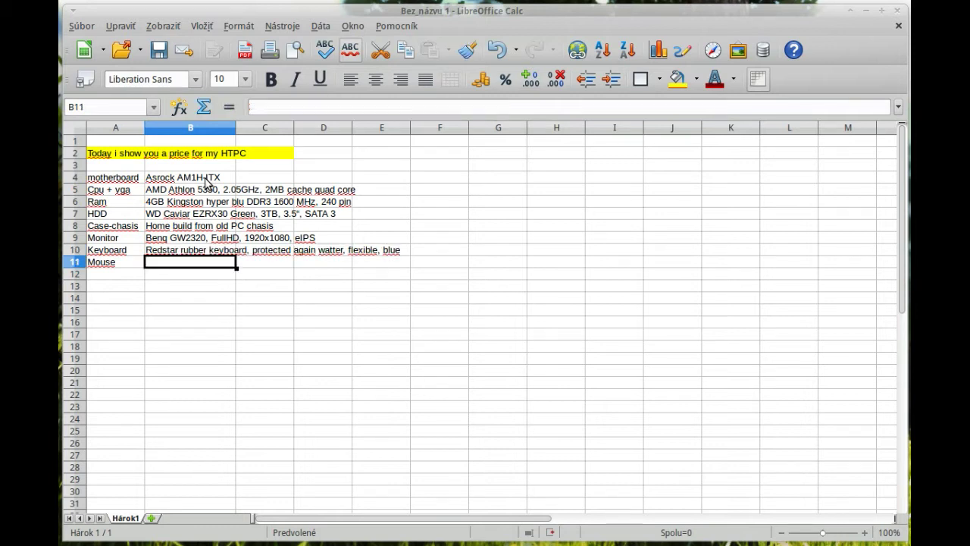
# Enter the mouse description "china mouse with blue laser sensor 1500 dpi, USB" in cell B11
pyautogui.write('china')
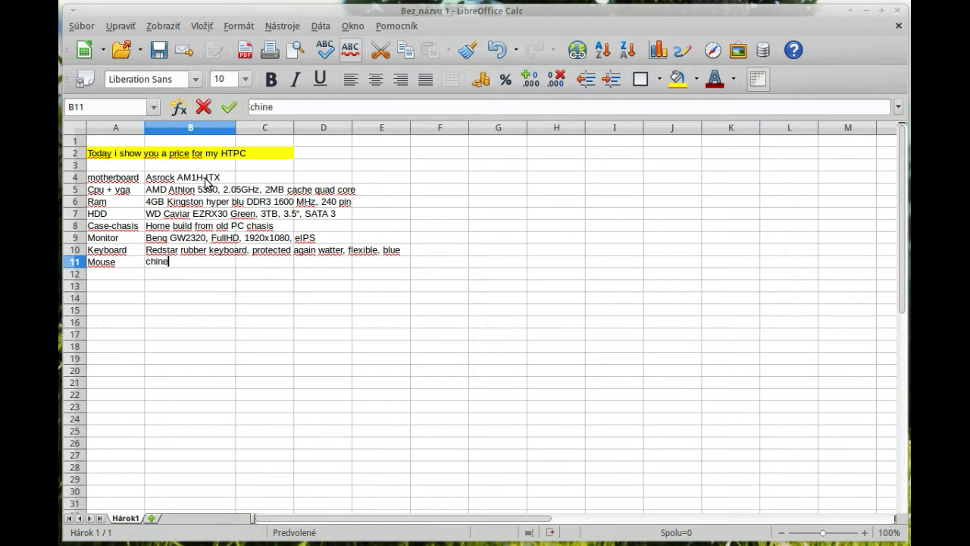
pyautogui.write(' mouse')
pyautogui.hotkey('ctrl', 'b')
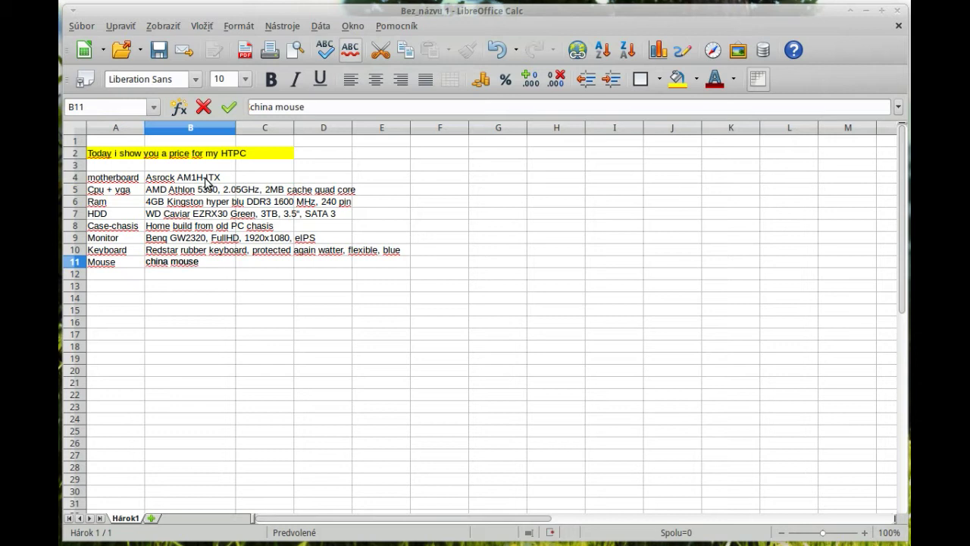
pyautogui.write('with blue laser')
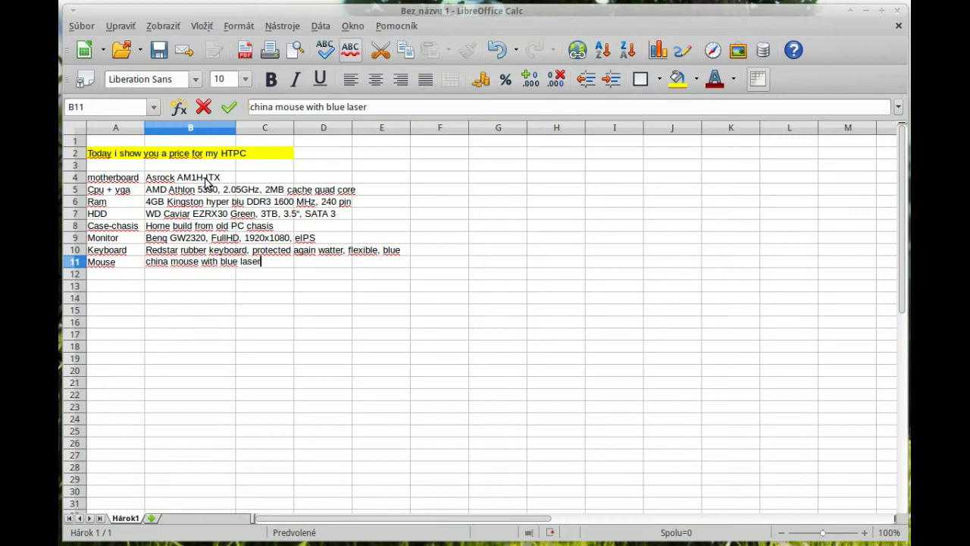
pyautogui.write(' sensor 15')
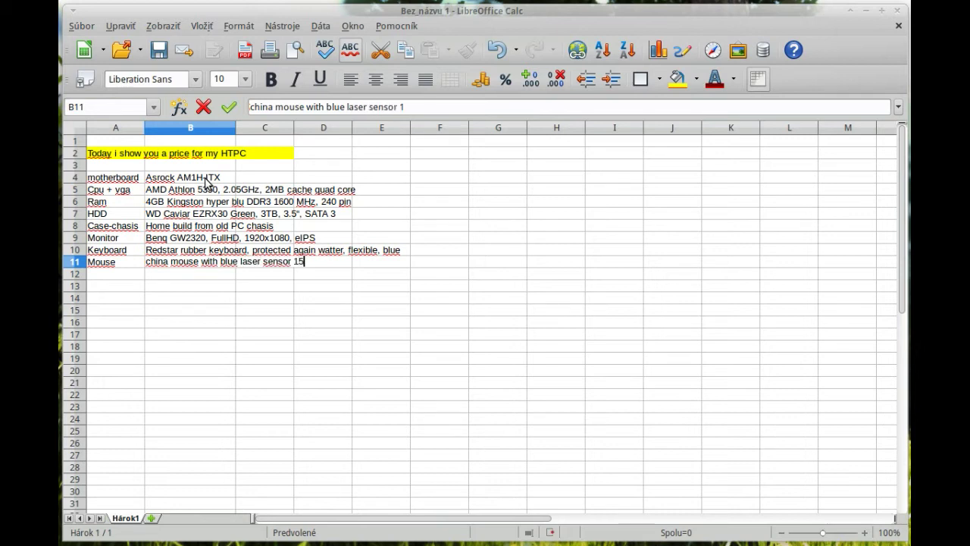
pyautogui.write('00 dpi, USB')
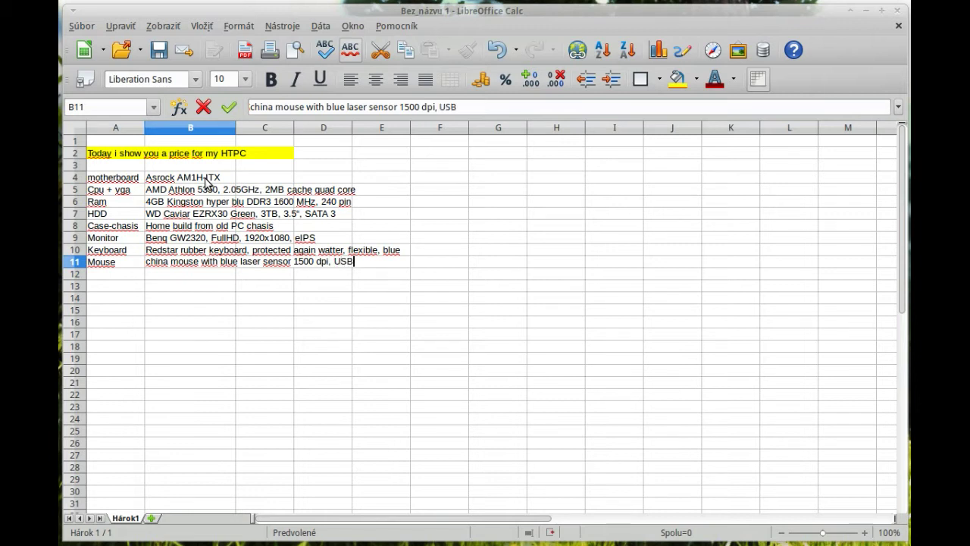
pyautogui.press('Return')
# Append ", USB" to the keyboard description in cell B10
pyautogui.press('Up')
pyautogui.press('Up')
pyautogui.press('F2')
pyautogui.write(', USB')
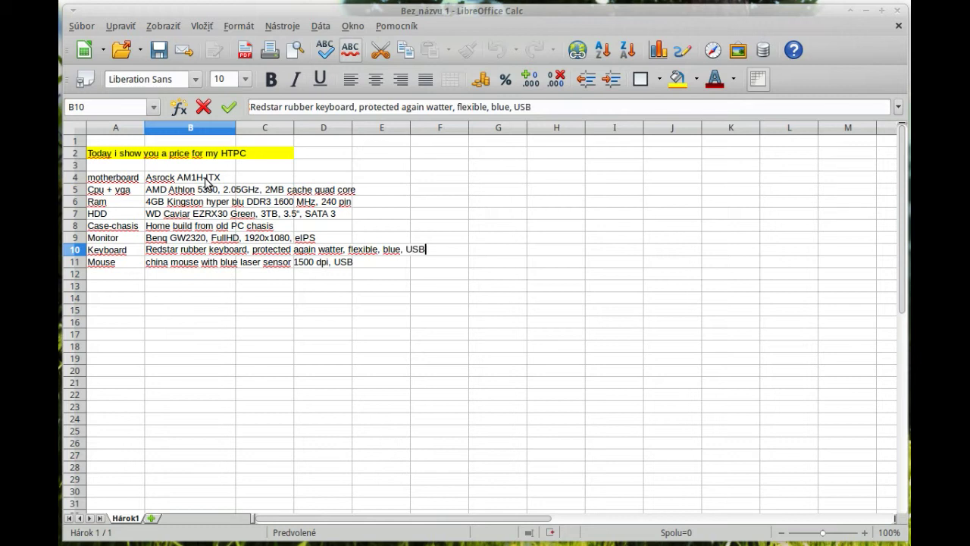
pyautogui.press('Return')
# Append the connectors ", DVI, VGA-SUB" to the monitor description in cell B9
pyautogui.press('Up')
pyautogui.press('Up')
pyautogui.press('Up')
pyautogui.press('Up')
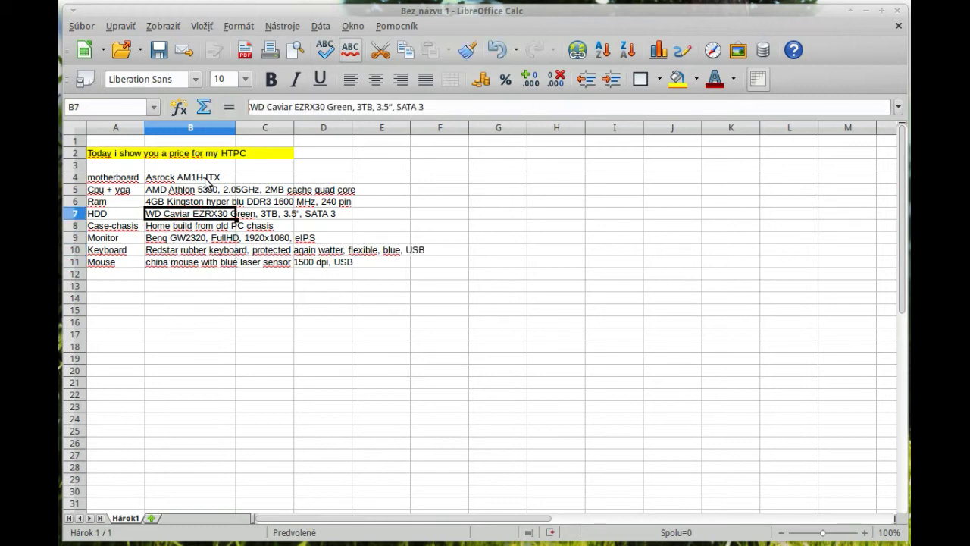
pyautogui.press('Down')
pyautogui.press('Down')
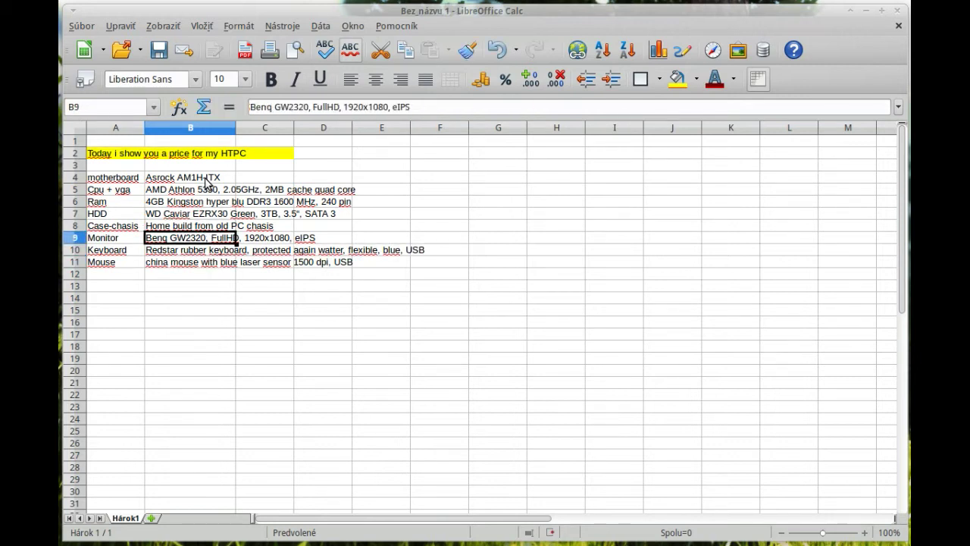
pyautogui.press('F2')
pyautogui.write(', DVI,')
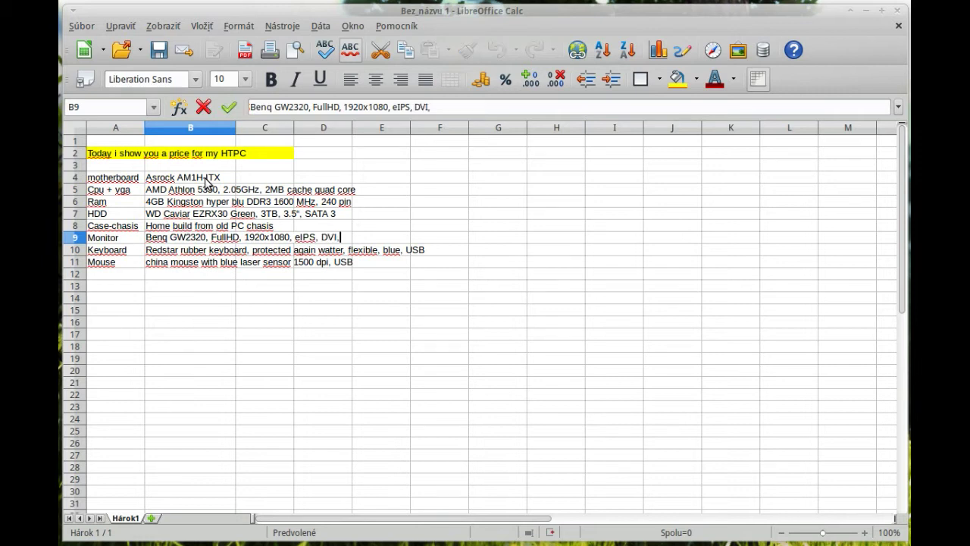
pyautogui.write(' VGA-SUB')
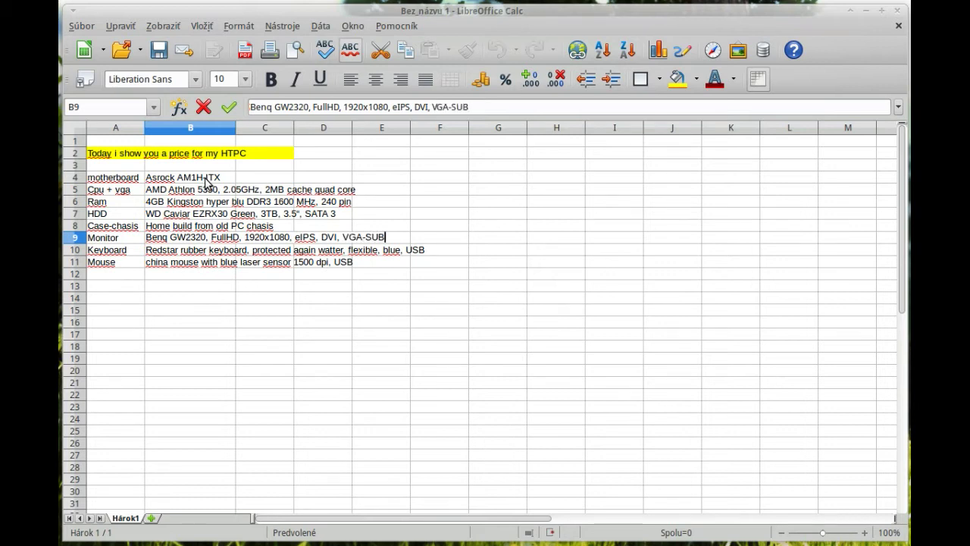
pyautogui.write(',')
pyautogui.press('Return')
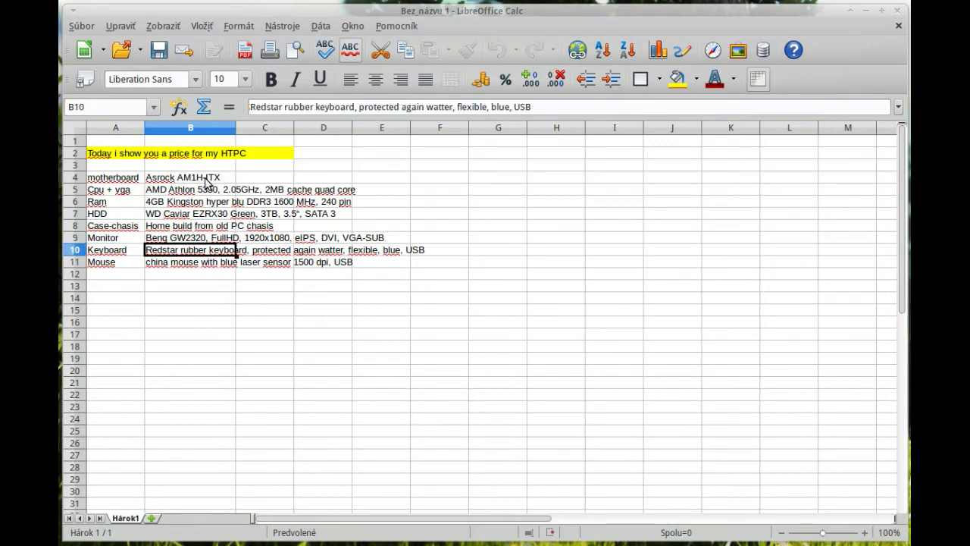
# Append ", 2xSATA 3, 2xUSB 3.0" to the motherboard description in cell B4
pyautogui.press('Up')
pyautogui.press('Up')
pyautogui.press('Up')
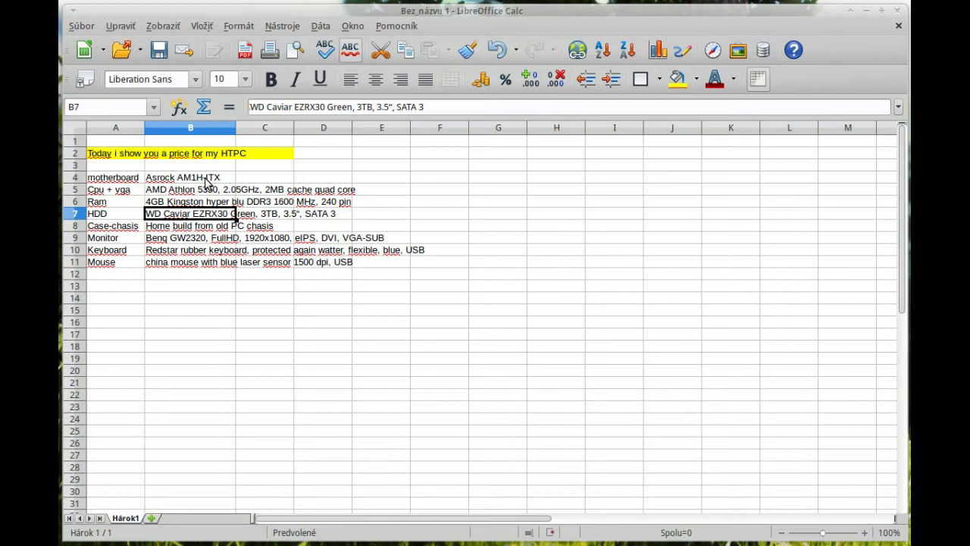
pyautogui.press('Up')
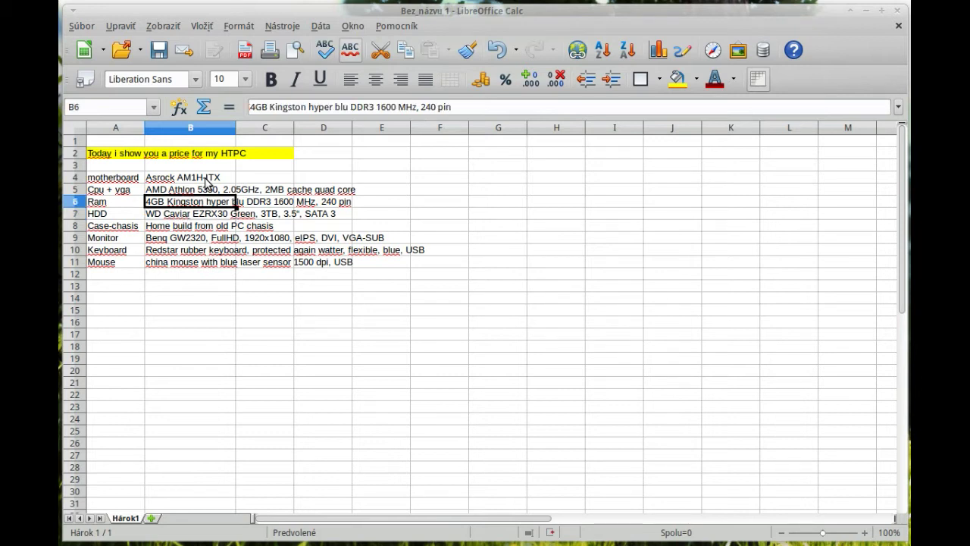
pyautogui.press('Up')
pyautogui.press('Up')
pyautogui.press('F2')
pyautogui.write(', ')
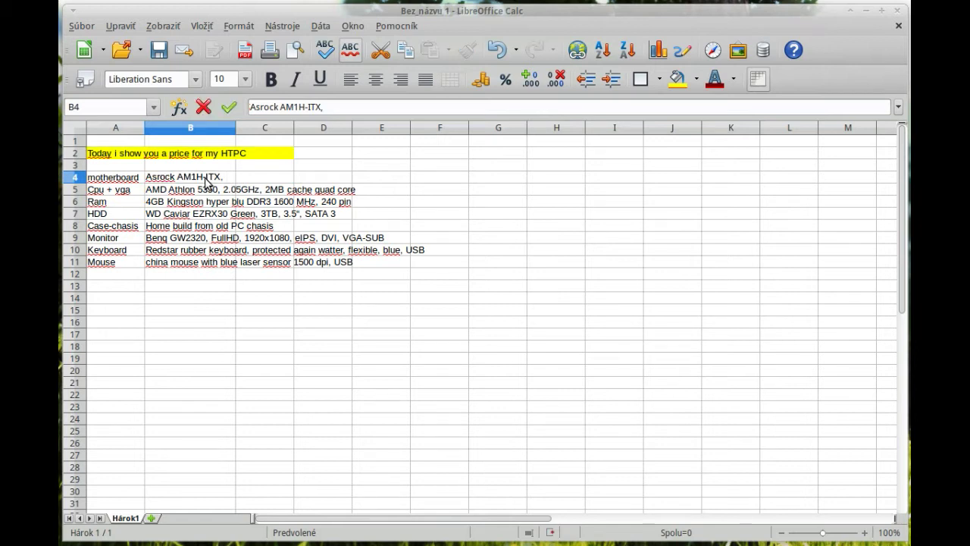
pyautogui.write('2xSATA')
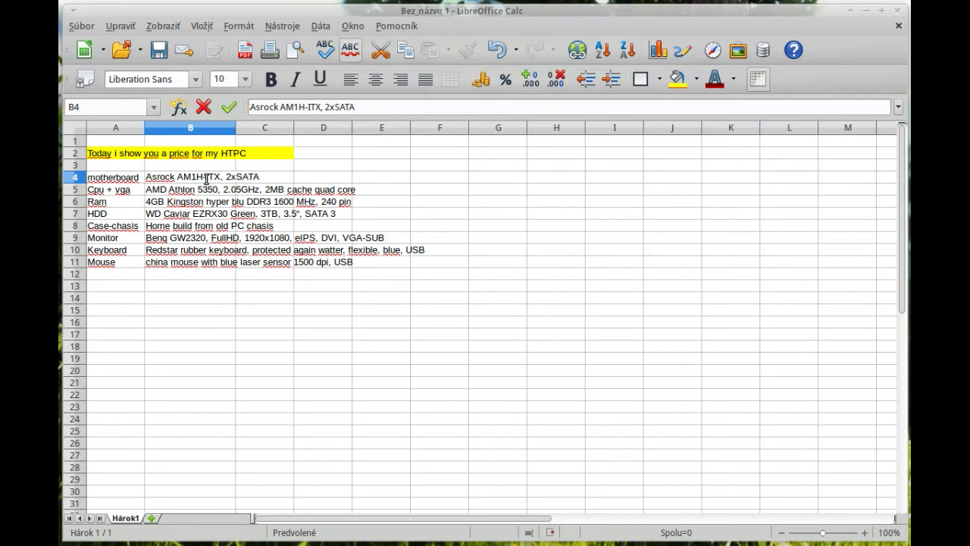
pyautogui.write(' 3, 2xUSB 3.0')
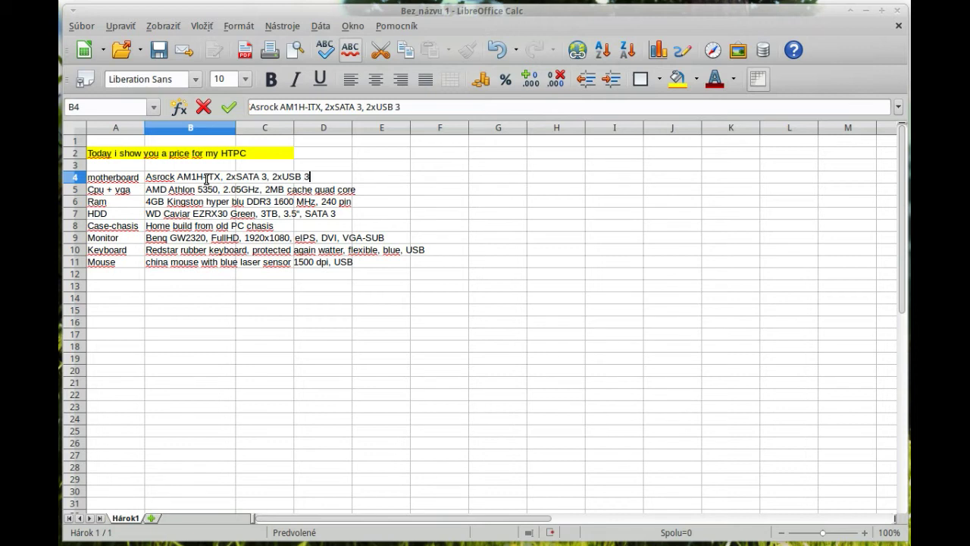
pyautogui.press('Return')
# Change the SATA 3 entry to "4xSATA 3" in the motherboard description in cell B4
pyautogui.press('Up')
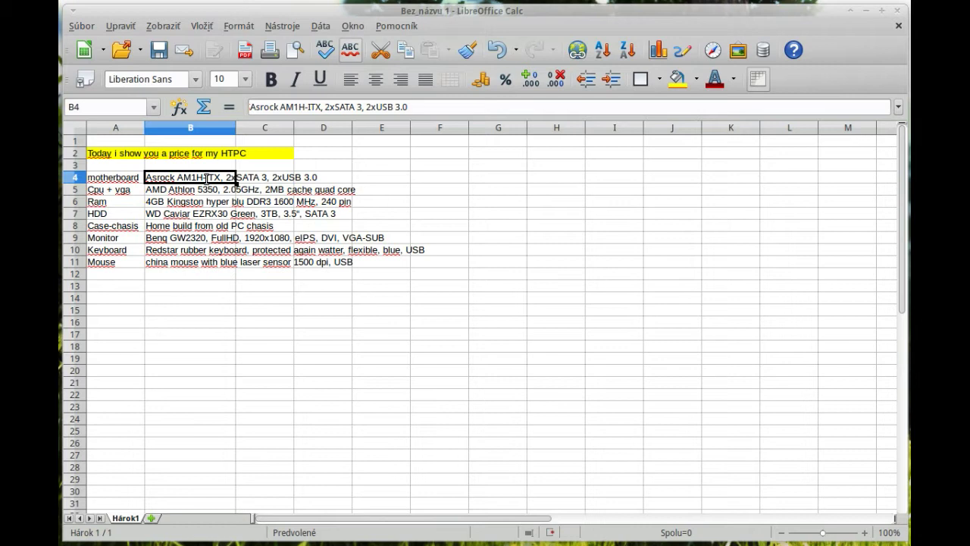
pyautogui.press('F2')
pyautogui.hotkey('ctrl', 'b')
pyautogui.press('Left')
pyautogui.press('Left')
pyautogui.press('Left')
pyautogui.press('Left')
pyautogui.press('Left')
pyautogui.press('Left')
pyautogui.press('Left')
pyautogui.press('Left')
pyautogui.press('Left')
pyautogui.press('Left')
pyautogui.press('Left')
pyautogui.press('Left')
pyautogui.press('Left')
pyautogui.press('Left')
pyautogui.press('Left')
pyautogui.press('Left')
pyautogui.press('Left')
pyautogui.press('Left')
pyautogui.press('Left')
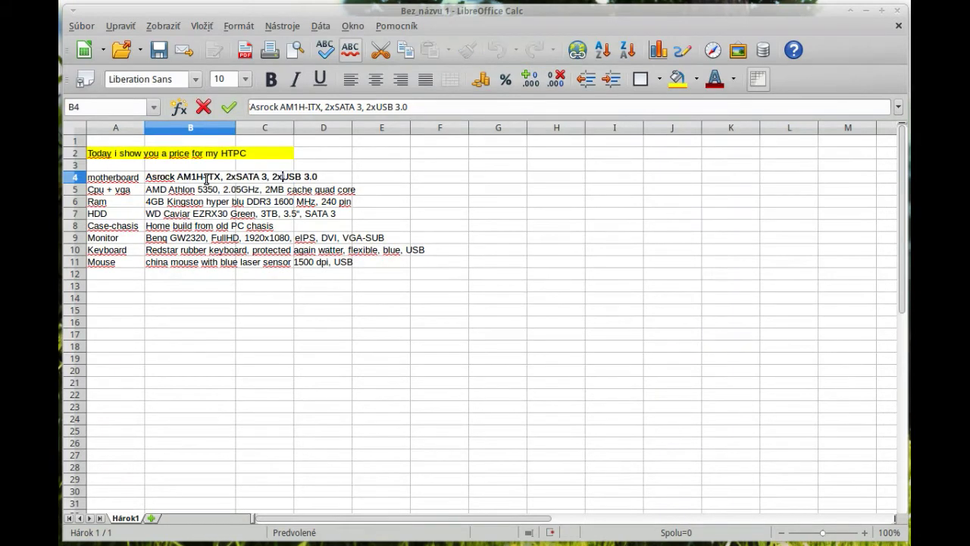
pyautogui.press('Delete')
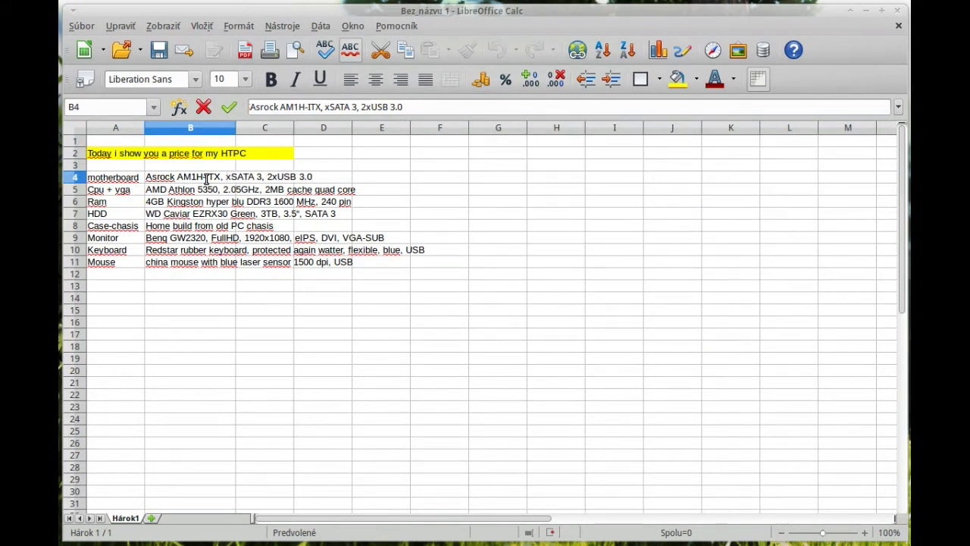
pyautogui.write('4')
# Change the USB 3.0 entry to "4xUSB 3.0" in the motherboard description in cell B4
pyautogui.press('Right')
pyautogui.press('Right')
pyautogui.press('Right')
pyautogui.press('Right')
pyautogui.press('Right')
pyautogui.press('Right')
pyautogui.press('Right')
pyautogui.press('Right')
pyautogui.press('Right')
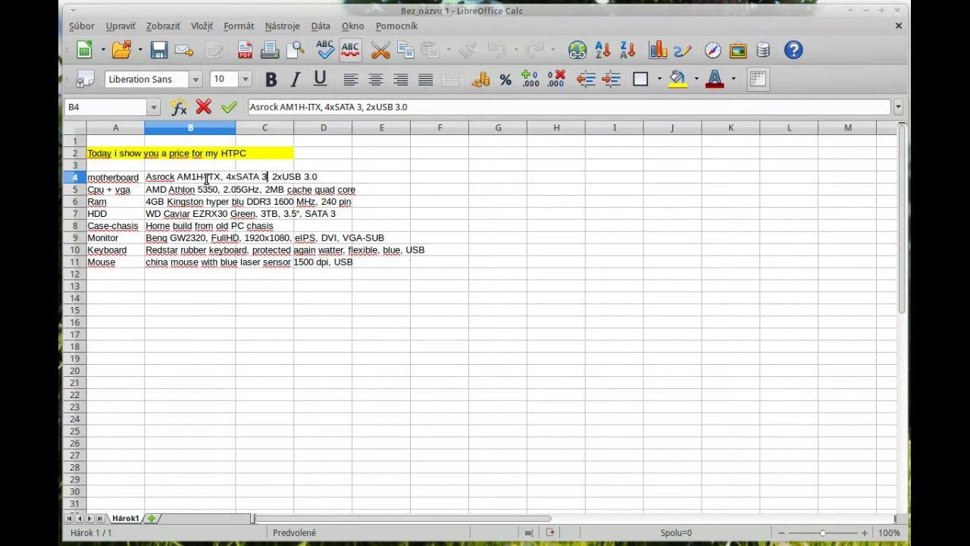
pyautogui.press('Delete')
pyautogui.write('4')
# Append ", 6XUSB 2.0, 1xPCIe, 2xDDR3 1600, AM1 SOCKET, 7.1 HD audio" to the motherboard description in cell B4
pyautogui.press('End')
pyautogui.write(', 6XUSB 2.')
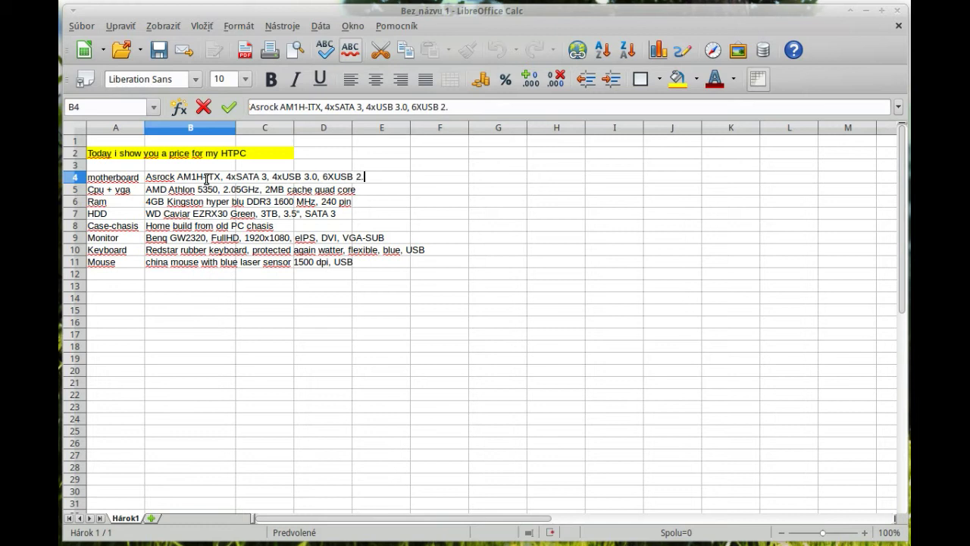
pyautogui.write('0, 1')
pyautogui.press('BackSpace')
pyautogui.write('xPCIE')
pyautogui.press('BackSpace')
pyautogui.write('e,')
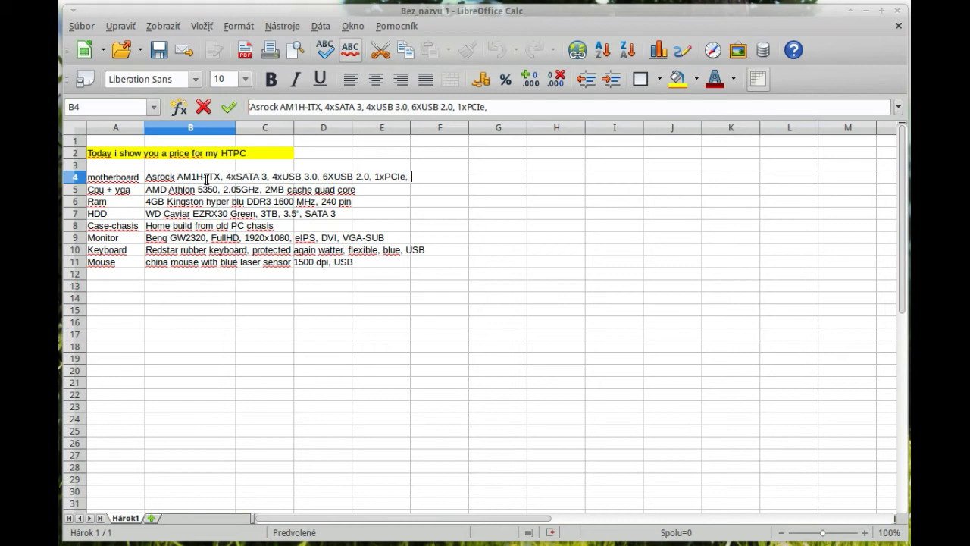
pyautogui.write(' 2xDDR3 1600 ')
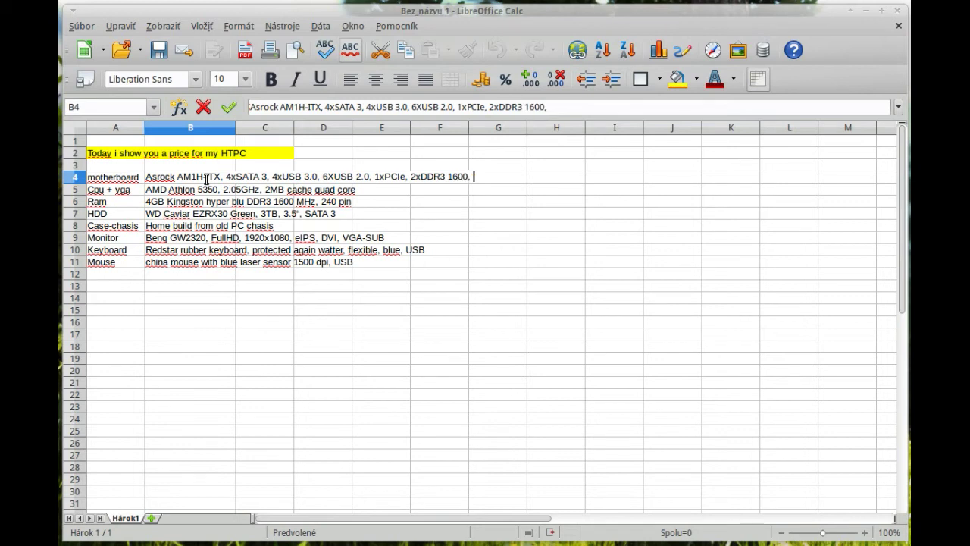
pyautogui.write(' AM1 SOCKET')
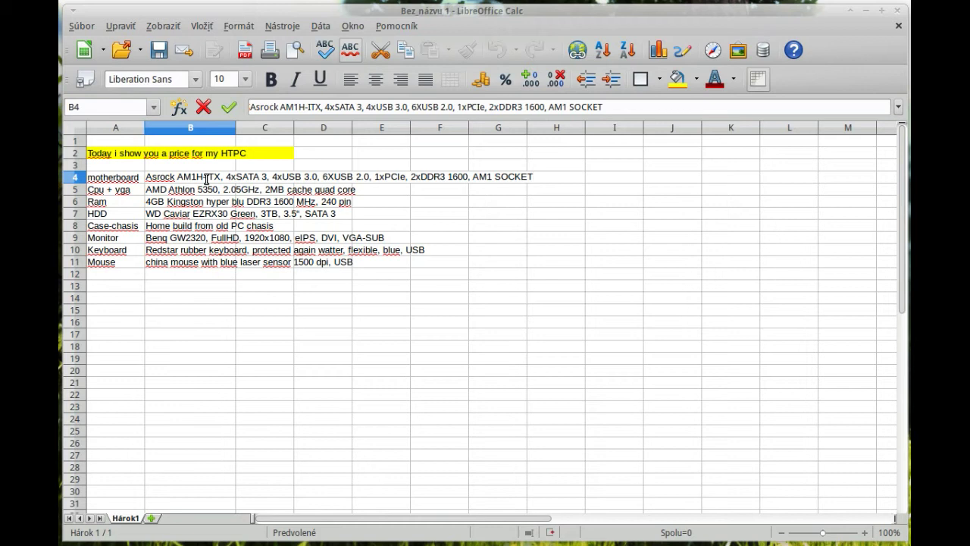
pyautogui.write(', 7.1 HD audio')
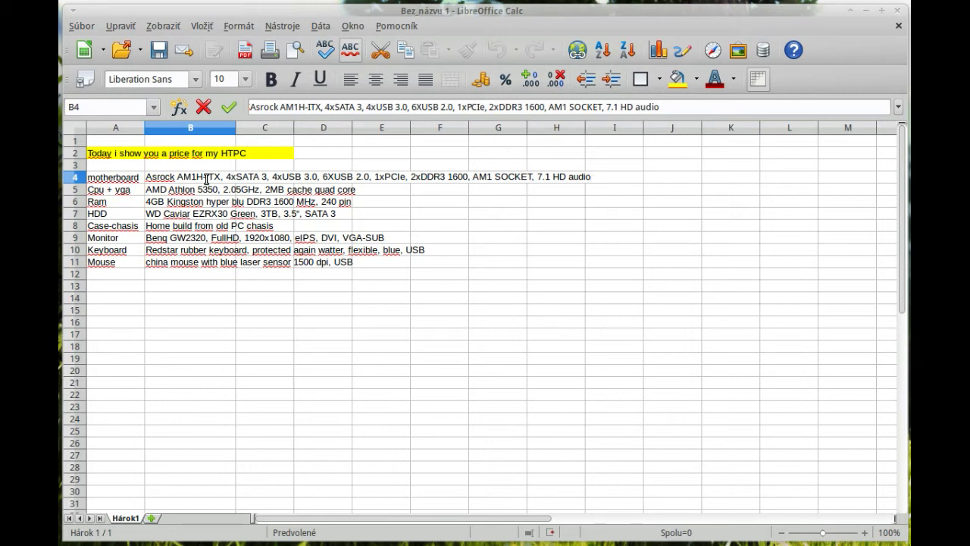
pyautogui.press('Return')
# Insert "1xmini-PCIe ," before "2xDDR3 1600" in the motherboard description in cell B4
pyautogui.click(206, 179)
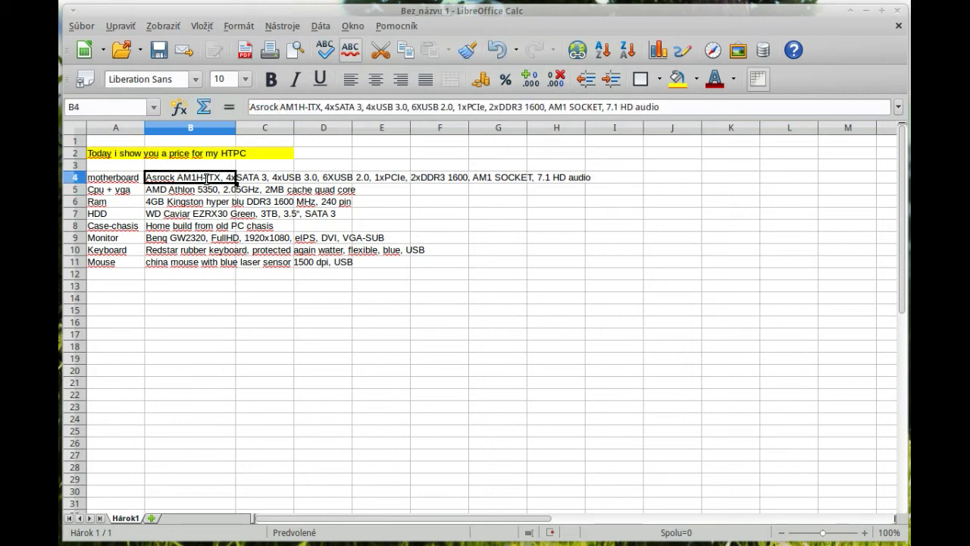
pyautogui.press('F2')
pyautogui.press('Left')
pyautogui.press('Left')
pyautogui.press('Left')
pyautogui.press('Left')
pyautogui.press('Left')
pyautogui.press('Left')
pyautogui.press('Left')
pyautogui.press('Left')
pyautogui.press('Left')
pyautogui.press('Left')
pyautogui.press('Left')
pyautogui.press('Left')
pyautogui.press('Left')
pyautogui.press('Left')
pyautogui.press('Left')
pyautogui.press('Left')
pyautogui.press('Left')
pyautogui.press('Left')
pyautogui.press('Left')
pyautogui.press('Left')
pyautogui.press('Left')
pyautogui.press('Left')
pyautogui.write('1')
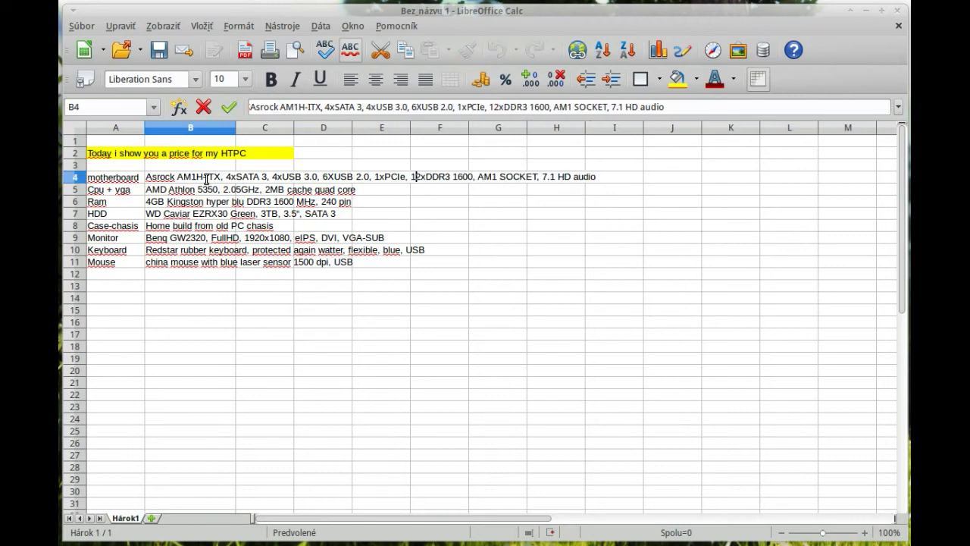
pyautogui.write('x ')
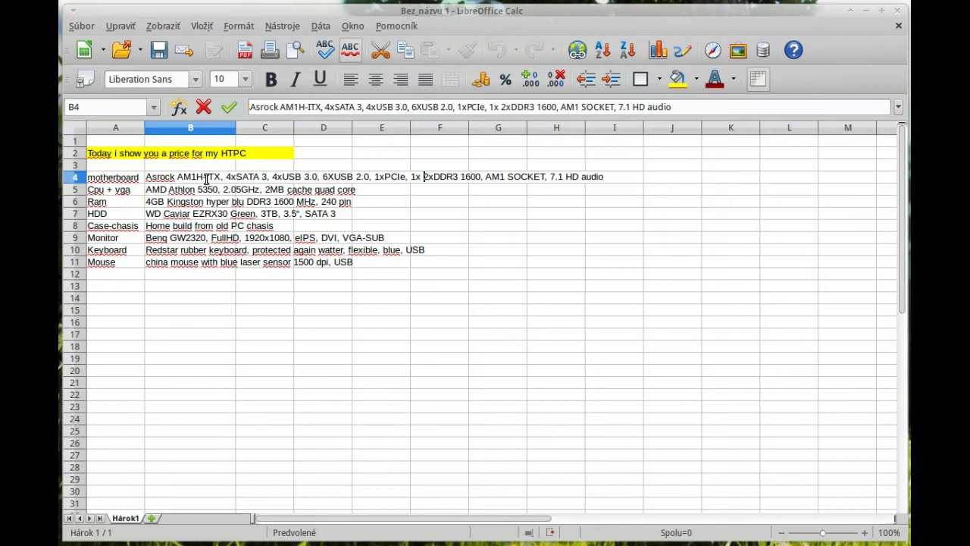
pyautogui.write(',')
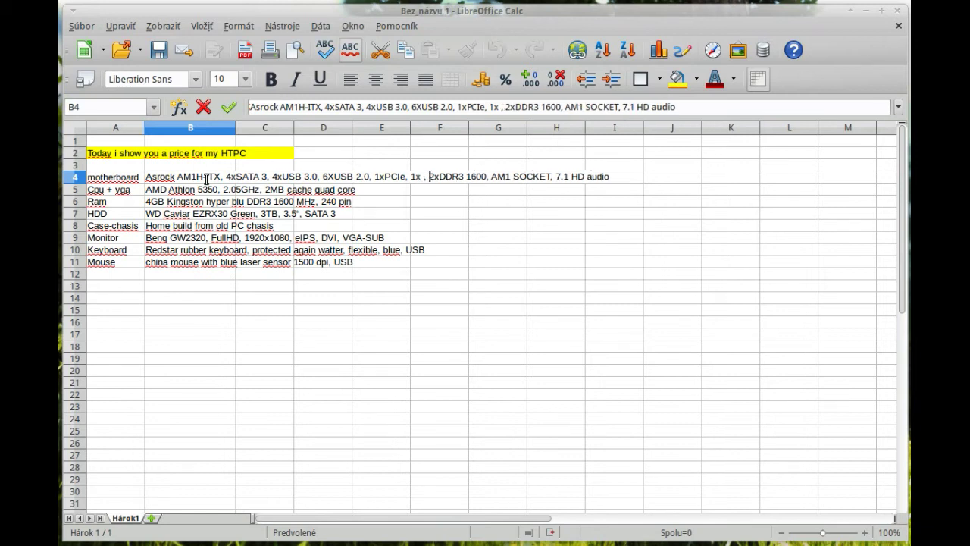
pyautogui.press('Left')
pyautogui.press('Left')
pyautogui.write('mni')
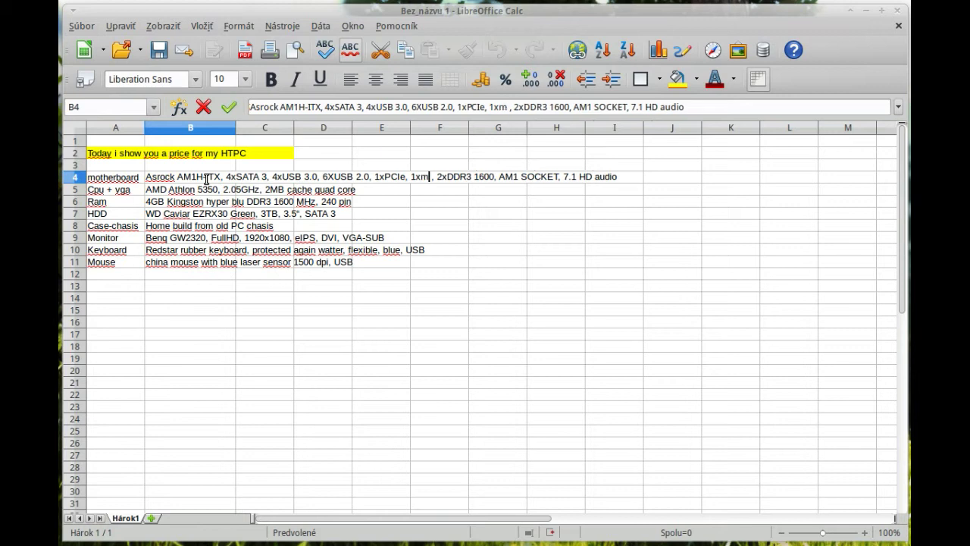
pyautogui.press('BackSpace')
pyautogui.press('BackSpace')
pyautogui.write('ini')
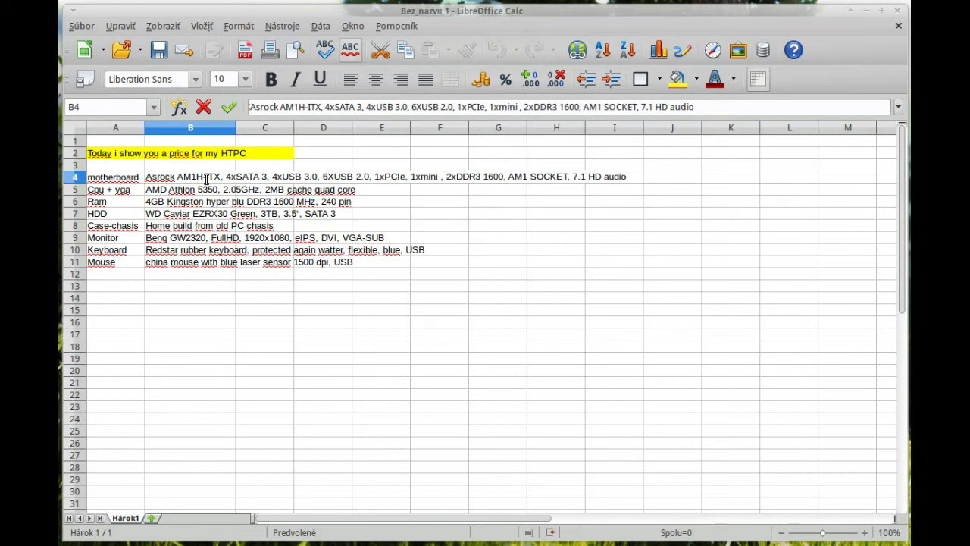
pyautogui.write('-')
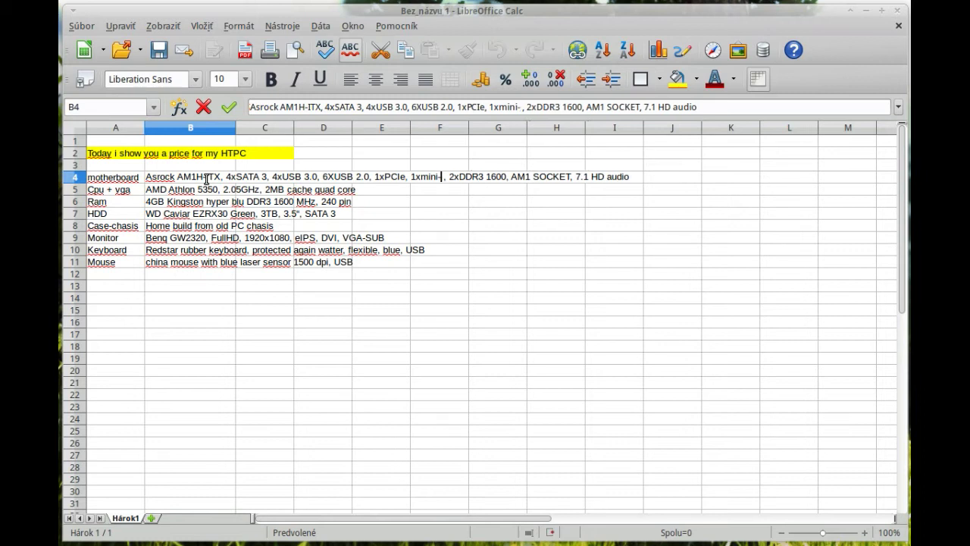
pyautogui.write('pCIe')
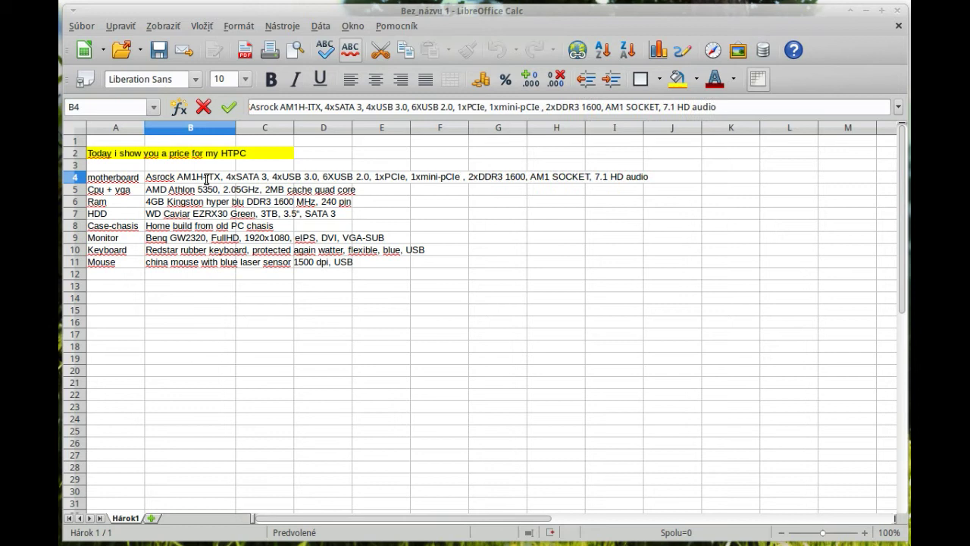
pyautogui.press('Left')
pyautogui.press('Left')
pyautogui.press('Left')
pyautogui.press('Delete')
pyautogui.write('P')
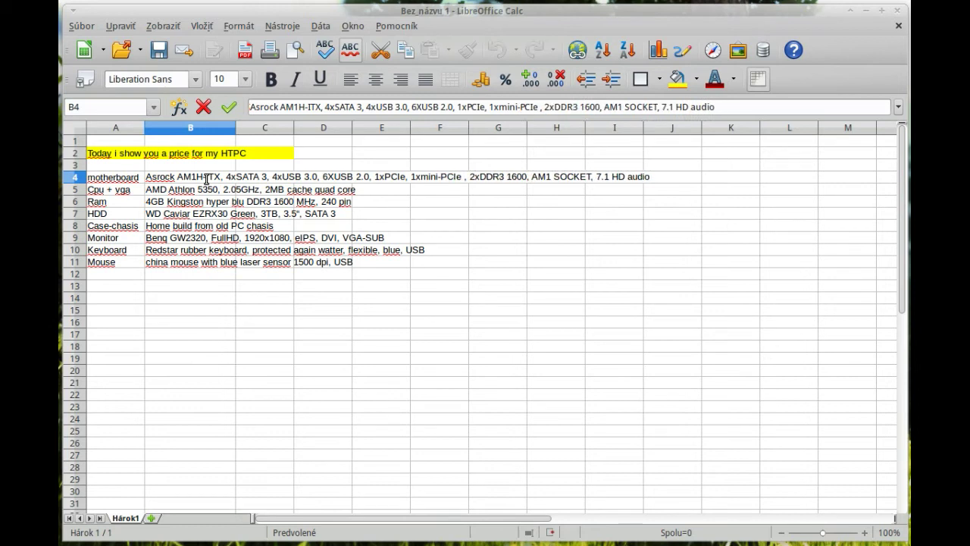
pyautogui.press('Return')
# Confirm the edited motherboard description and insert an empty column between the component names and their descriptions
pyautogui.press('Up')
pyautogui.press('Right')
pyautogui.press('Right')
pyautogui.press('Right')
pyautogui.press('Right')
pyautogui.press('Right')
pyautogui.press('Right')
pyautogui.press('Right')
pyautogui.press('Right')
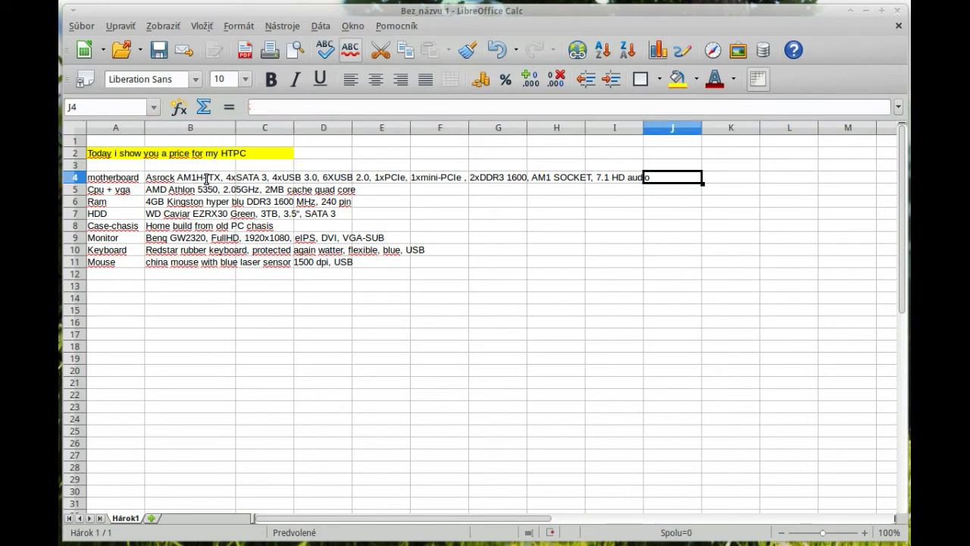
pyautogui.rightClick(205, 128)
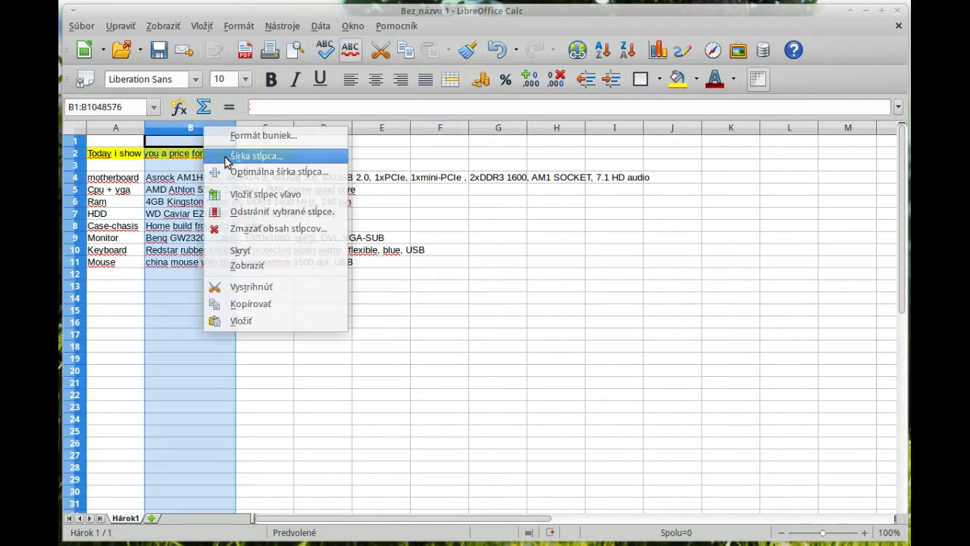
pyautogui.click(250, 194)
pyautogui.click(201, 181)
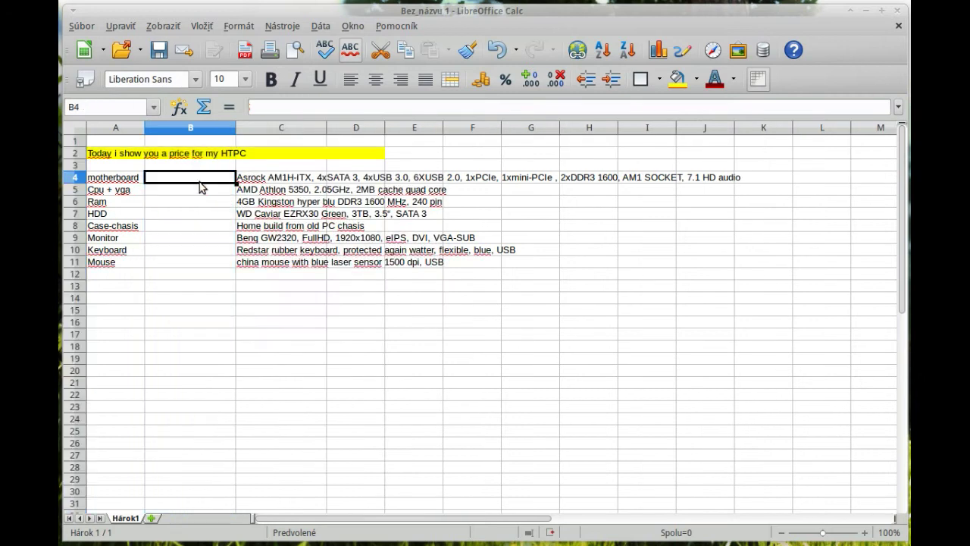
# Enter the column heading "Price in Eur" in cell B3
pyautogui.click(200, 169)
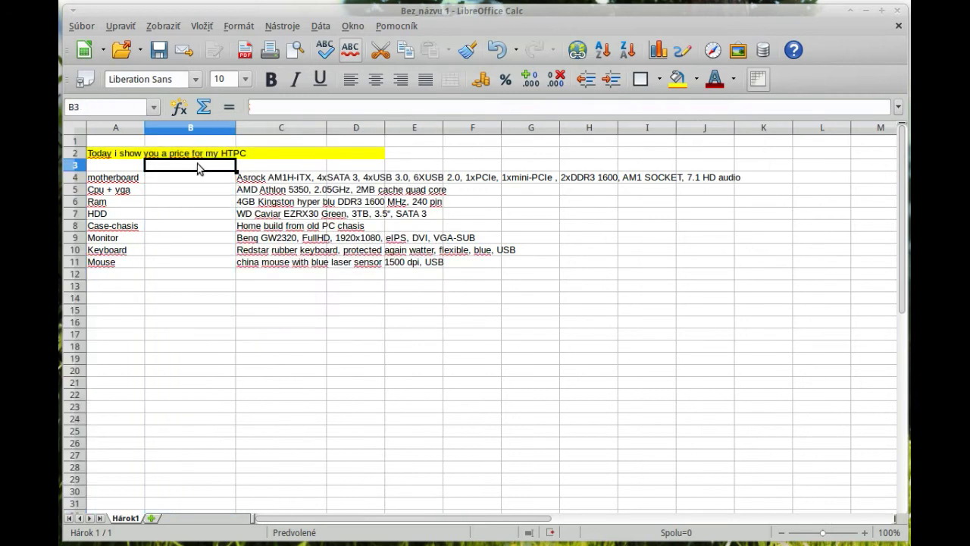
pyautogui.write('Prec')
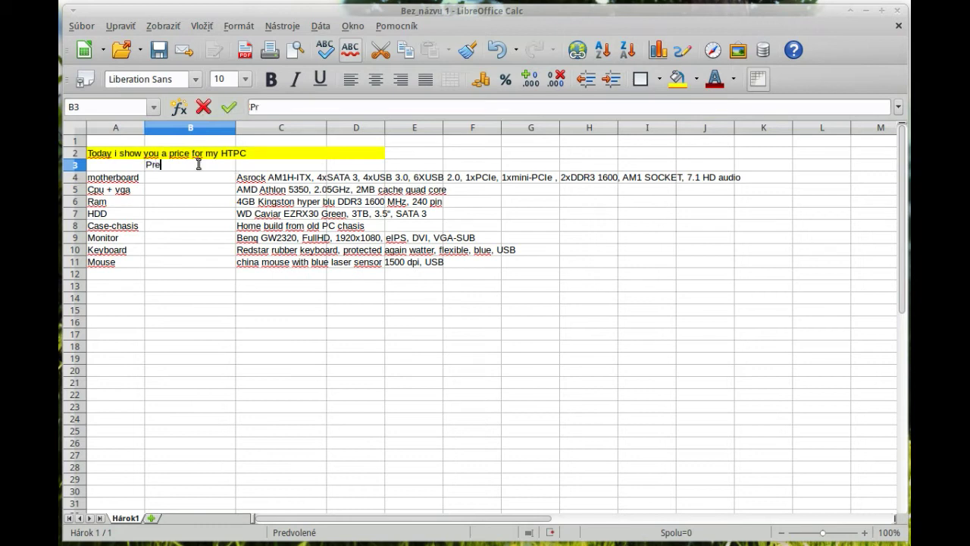
pyautogui.press('BackSpace')
pyautogui.press('BackSpace')
pyautogui.write('ice in')
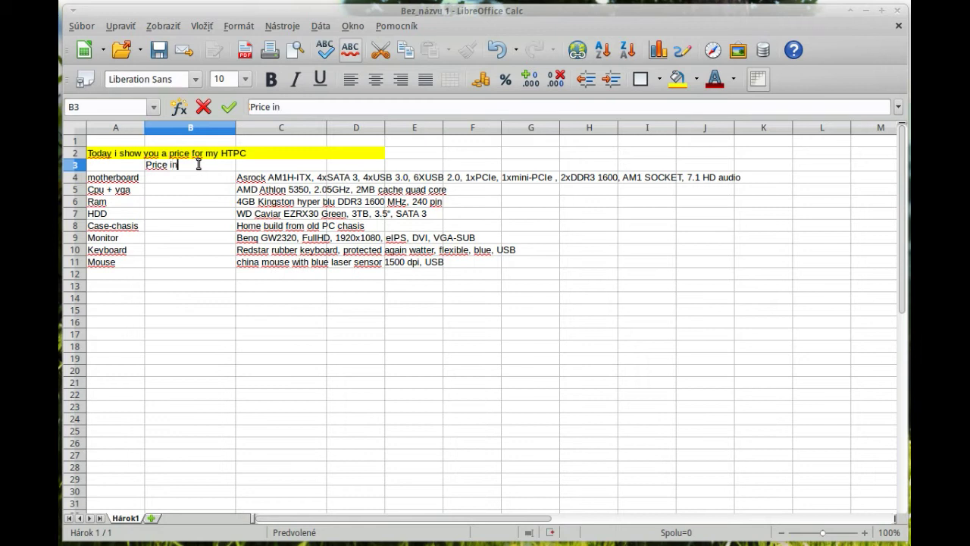
pyautogui.write(' Eur')
pyautogui.press('Return')
# Enter a price of 50 for the motherboard in B4 and 50 for the Cpu + vga in B5
pyautogui.write('50')
pyautogui.press('Return')
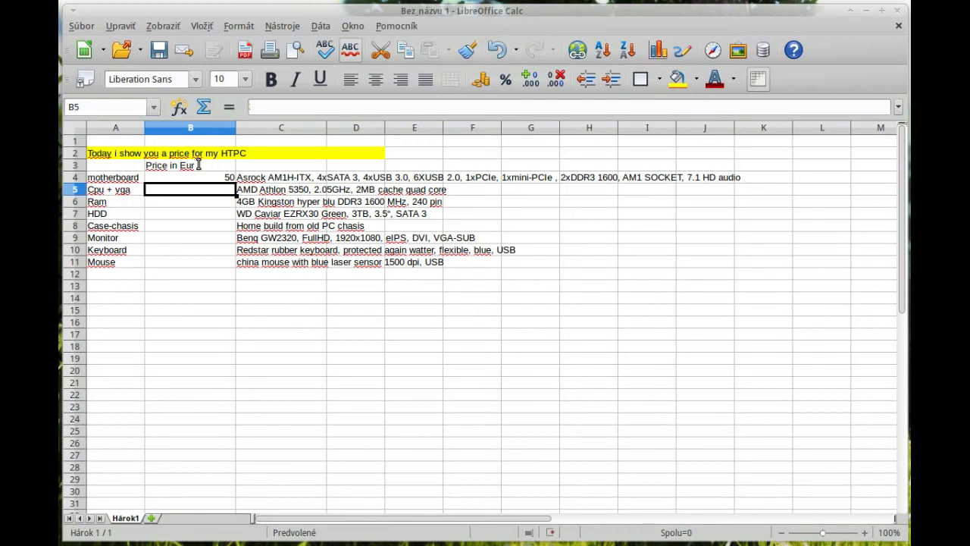
pyautogui.write('50')
pyautogui.press('Return')
# Centre the contents of the price cells B4:B14 horizontally
pyautogui.click(223, 189)
pyautogui.moveTo(204, 177); pyautogui.dragTo(208, 298)
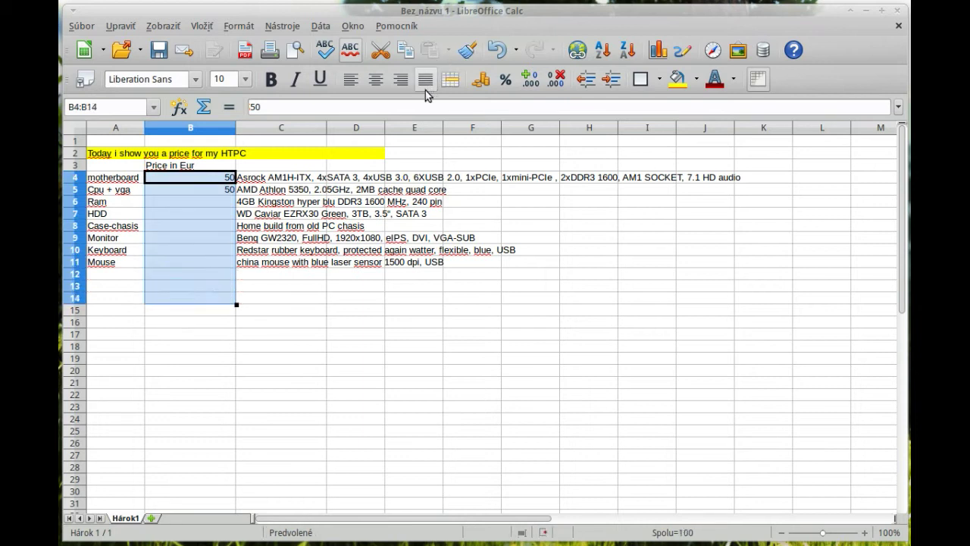
pyautogui.click(385, 82)
pyautogui.click(220, 311)
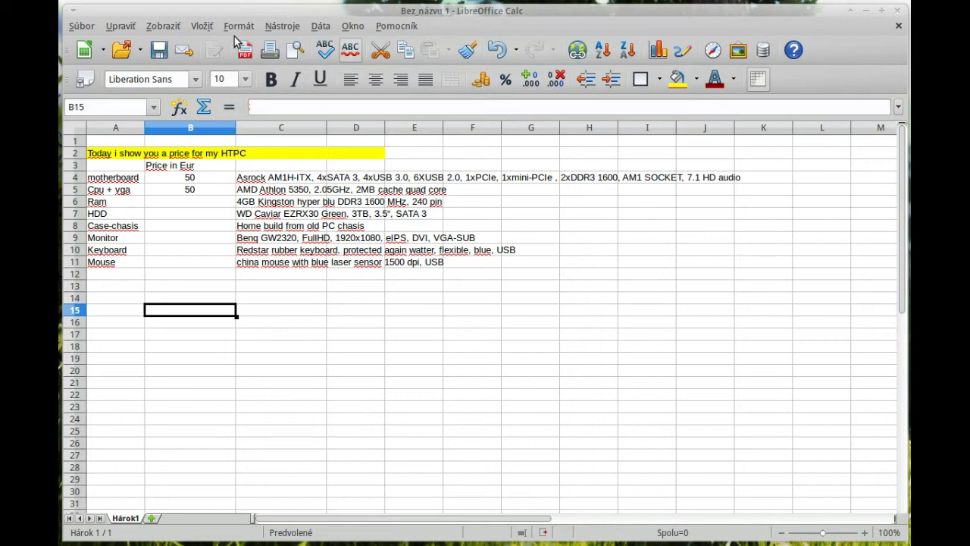
# Begin a formula in cell B15 with the function wizard, choosing the SUM function from the full list
pyautogui.click(204, 29)
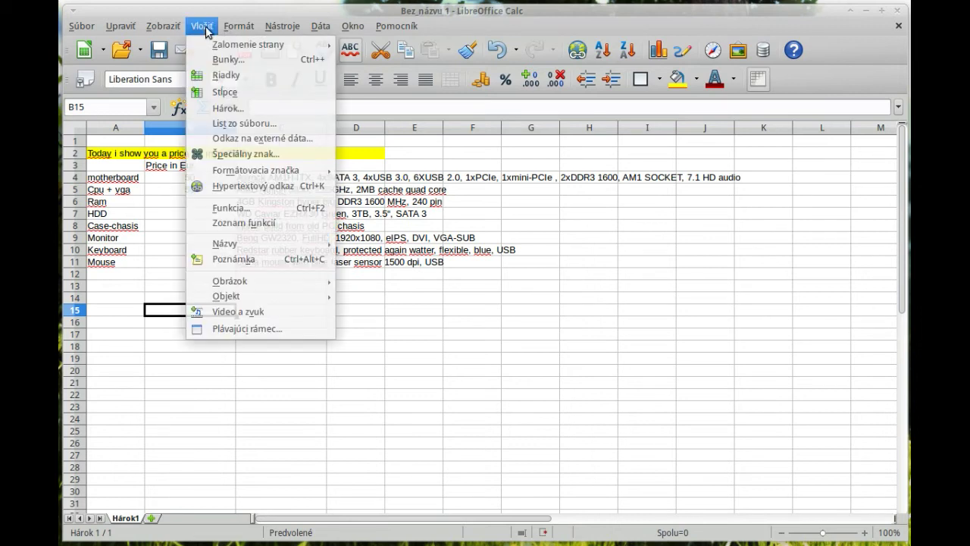
pyautogui.click(317, 204)
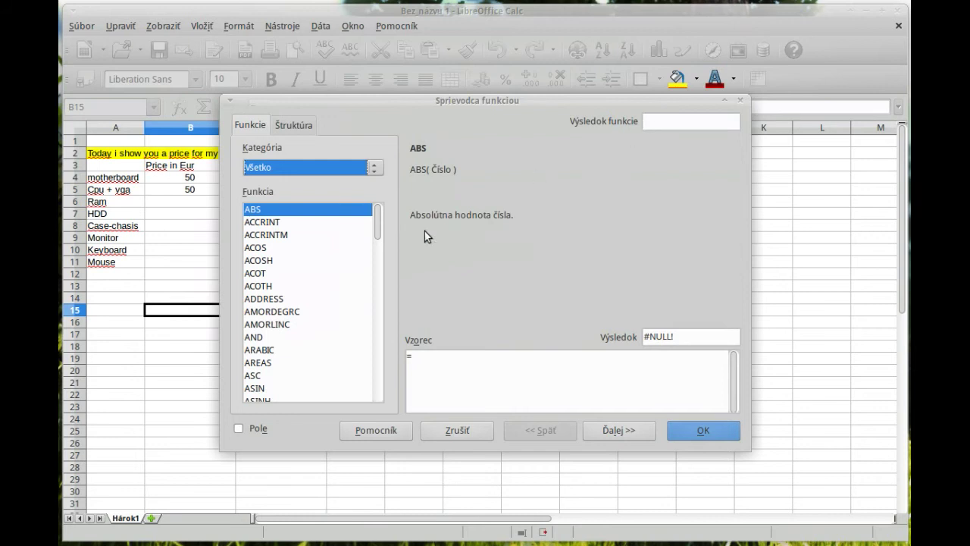
pyautogui.moveTo(375, 220); pyautogui.dragTo(370, 372)
pyautogui.scroll(2, 369, 372)
pyautogui.click(259, 250)
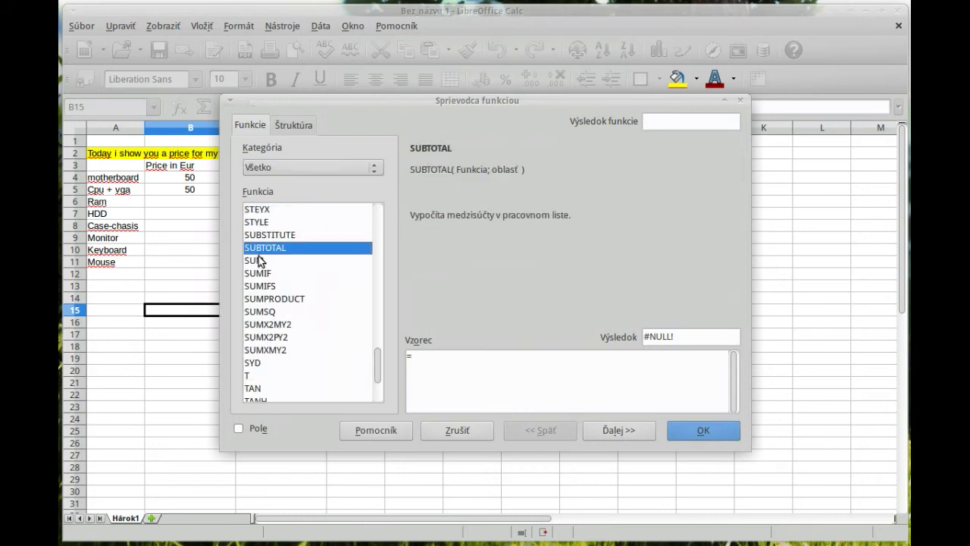
pyautogui.click(259, 259)
pyautogui.click(703, 431)
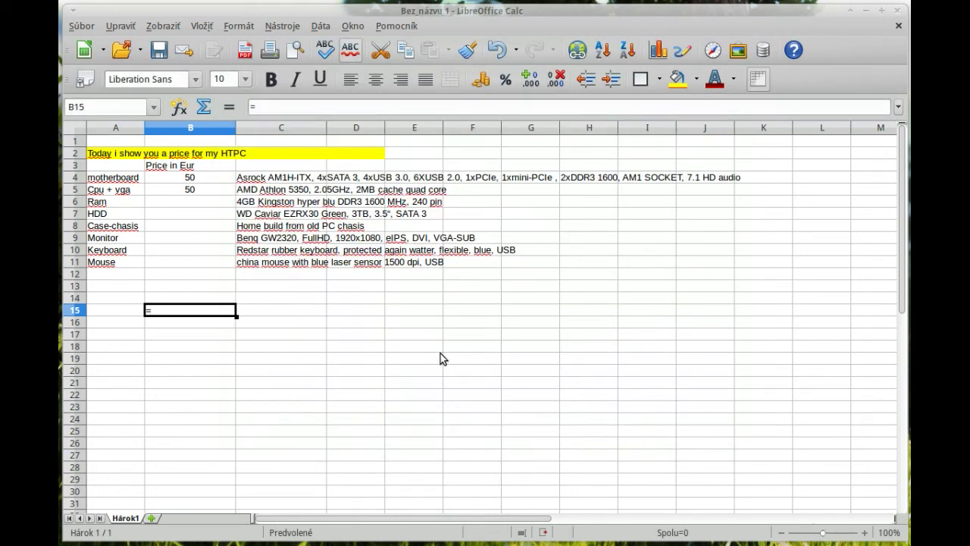
# Complete the formula in cell B15 as =SUM(B4:B130)
pyautogui.press('F2')
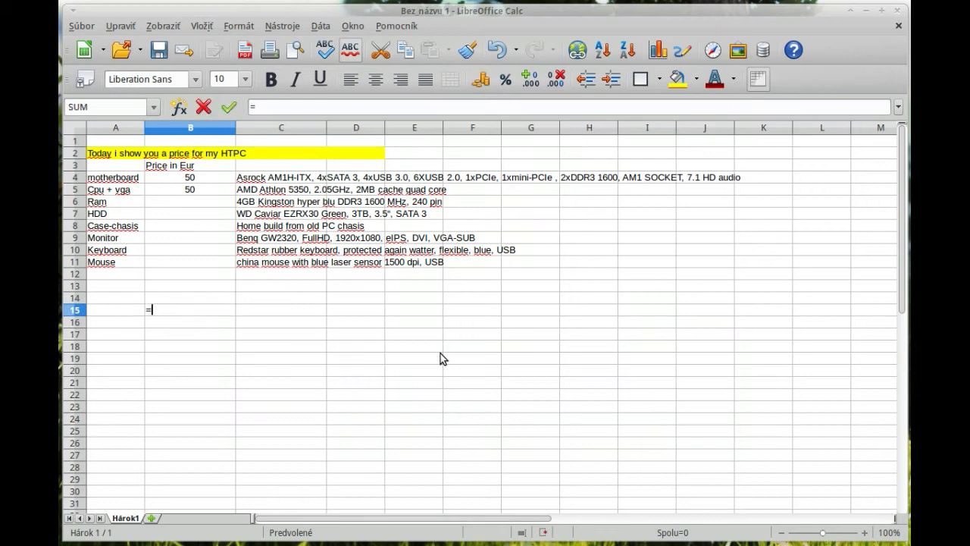
pyautogui.write('SUM')
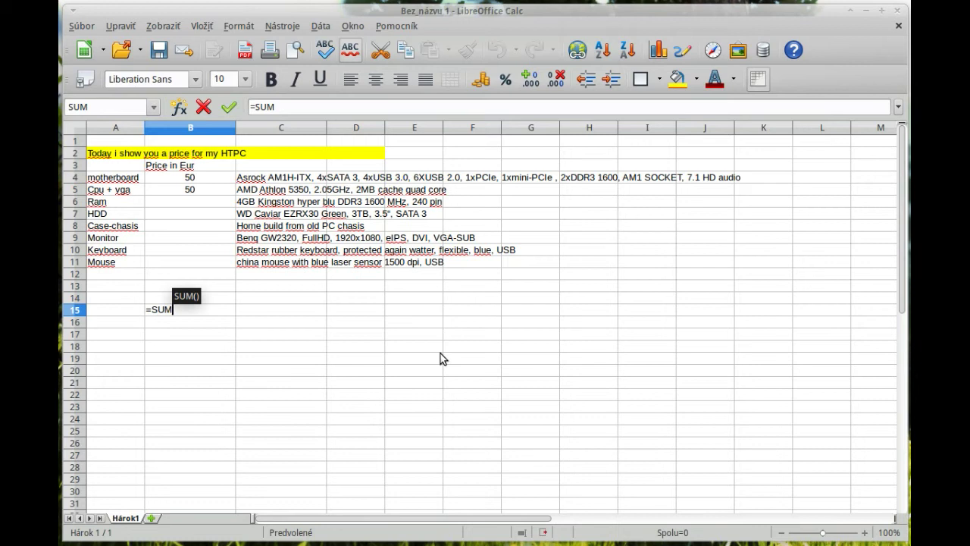
pyautogui.write('(')
pyautogui.moveTo(209, 178); pyautogui.dragTo(193, 295)
pyautogui.write('0)')
pyautogui.press('Return')
pyautogui.press('Up')
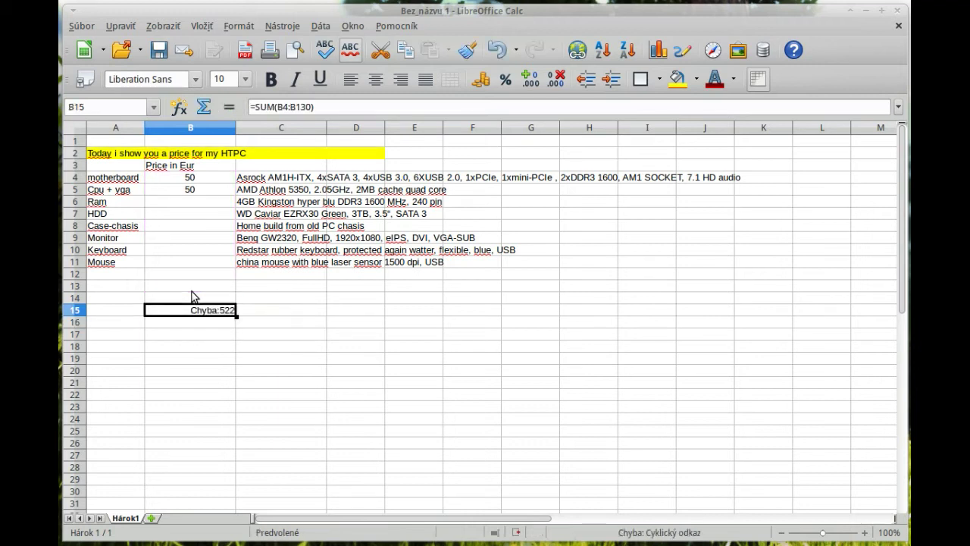
# Correct the formula in cell B15 to =SUM(B4:B13)
pyautogui.press('F2')
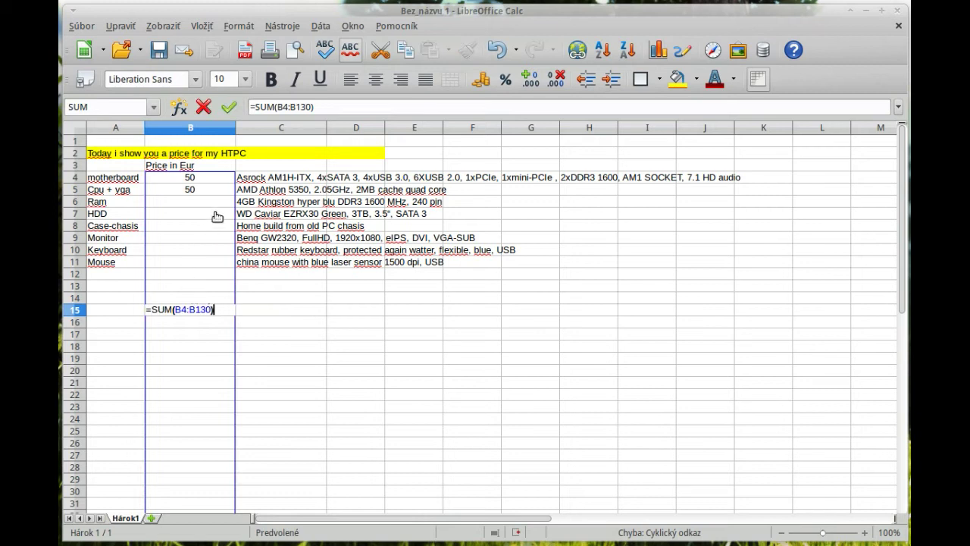
pyautogui.press('Left')
pyautogui.press('Left')
pyautogui.press('Left')
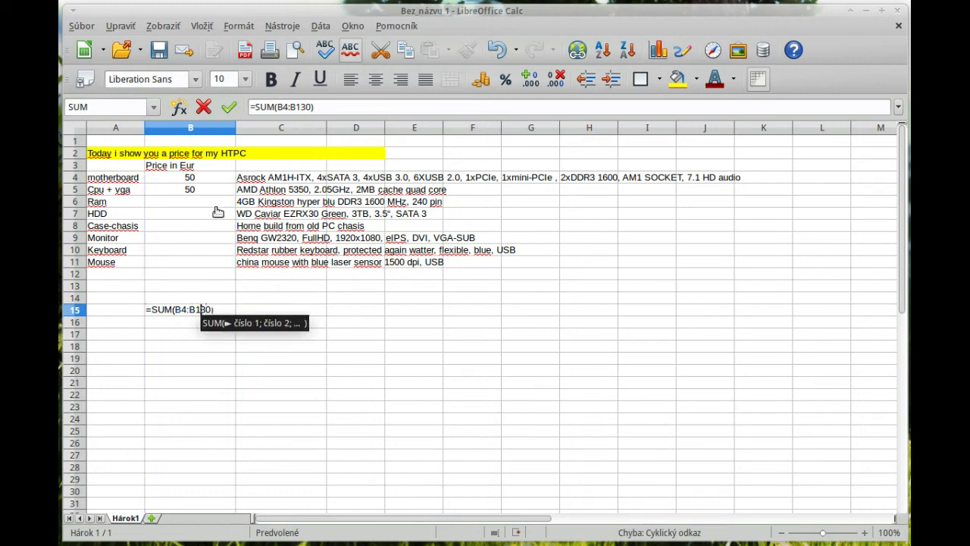
pyautogui.press('BackSpace')
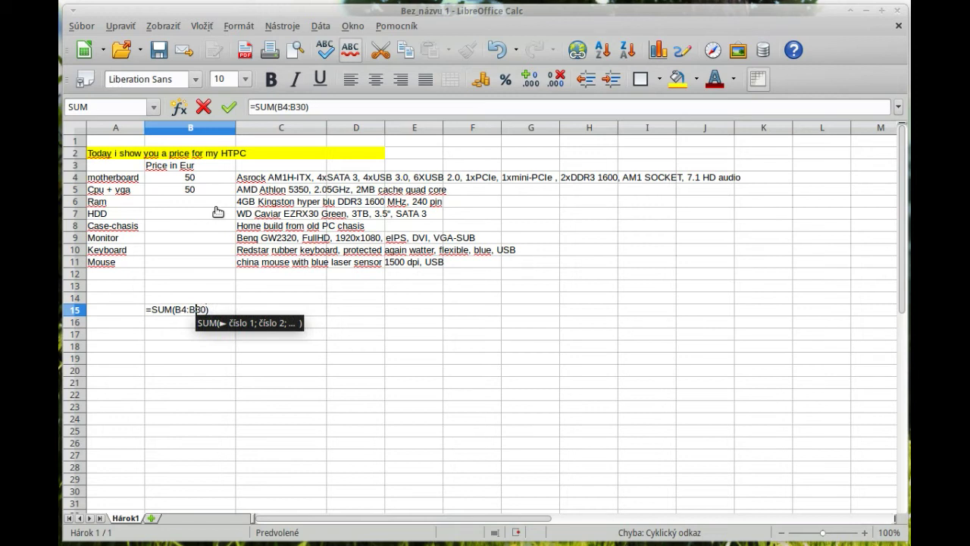
pyautogui.write('13')
pyautogui.press('Delete')
pyautogui.press('Delete')
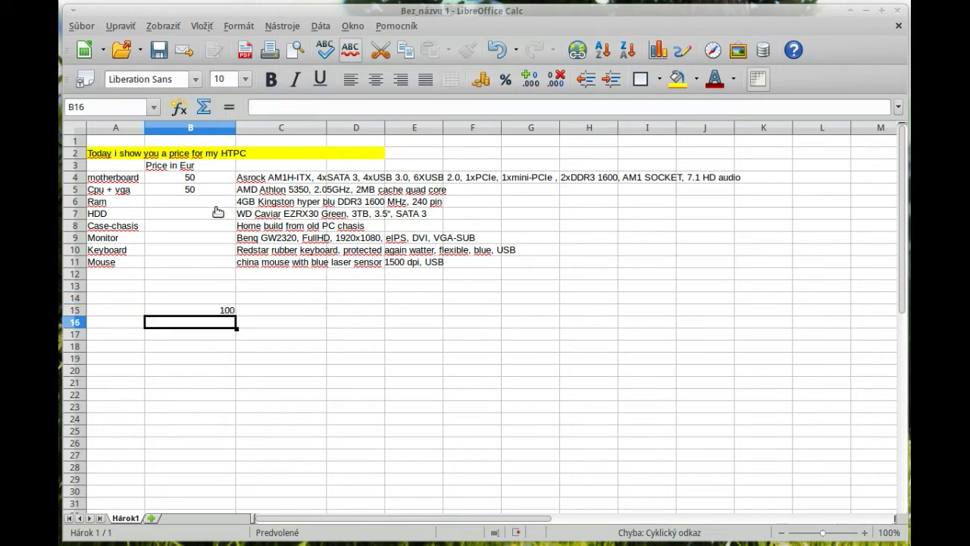
pyautogui.press('Return')
# Enter the label "TOTAL" in cell A15, beside the sum
pyautogui.press('Up')
pyautogui.press('Left')
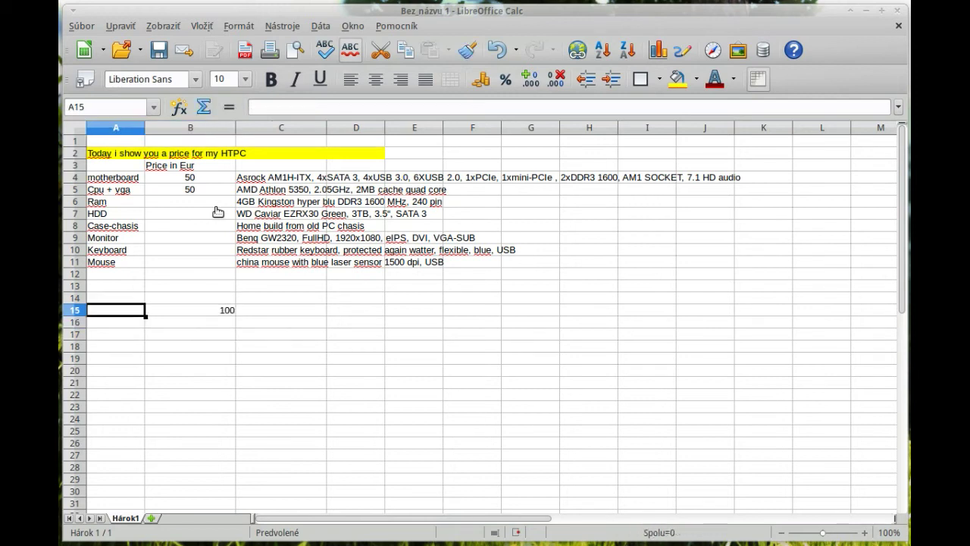
pyautogui.write('tOTA')
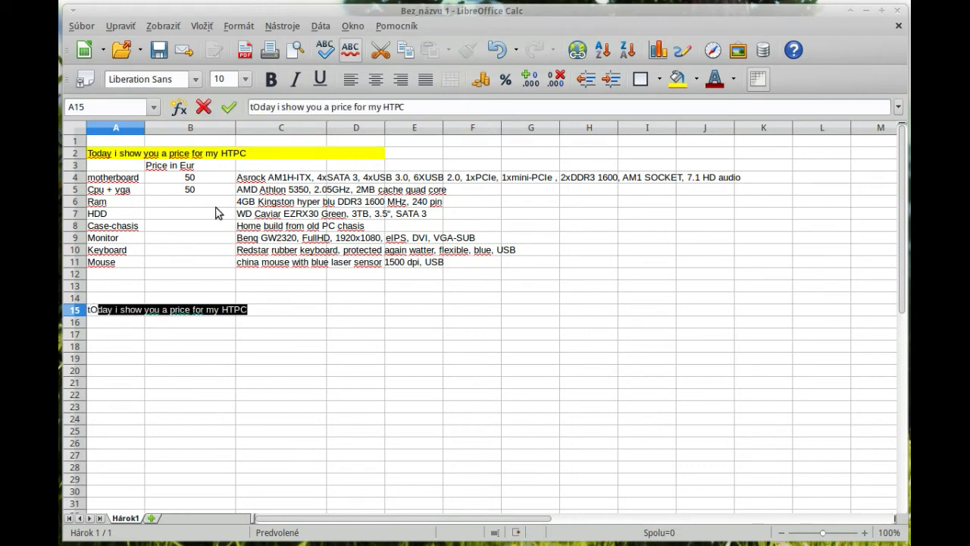
pyautogui.press('BackSpace')
pyautogui.press('BackSpace')
pyautogui.press('BackSpace')
pyautogui.press('BackSpace')
pyautogui.write('TO')
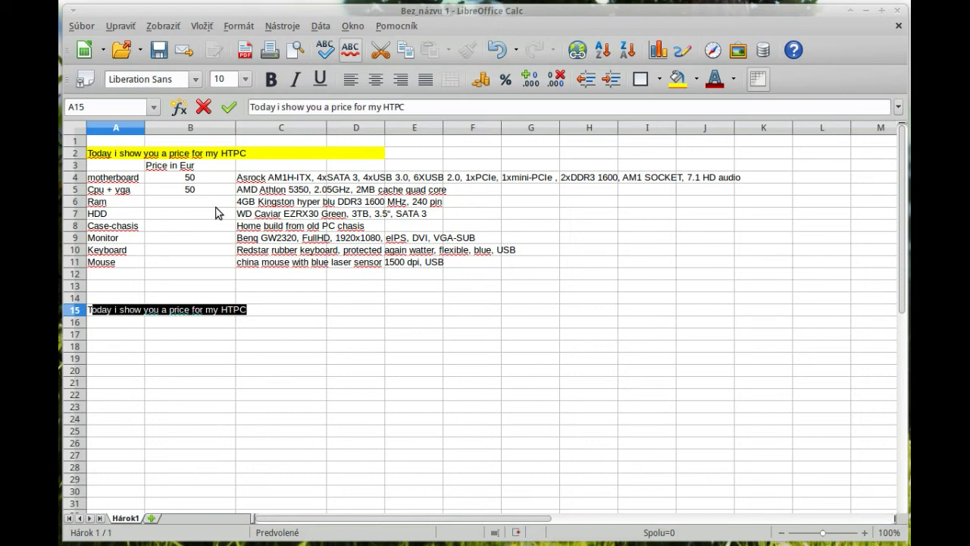
pyautogui.write('AL')
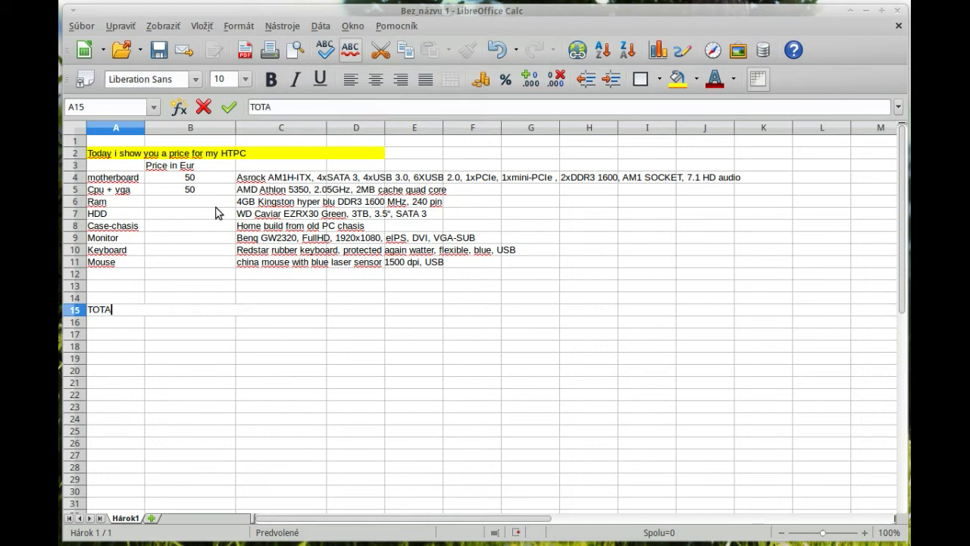
pyautogui.press('Return')
# Enter the currency label "EUR" in cell C15, beside the sum
pyautogui.press('Up')
pyautogui.press('Right')
pyautogui.press('Right')
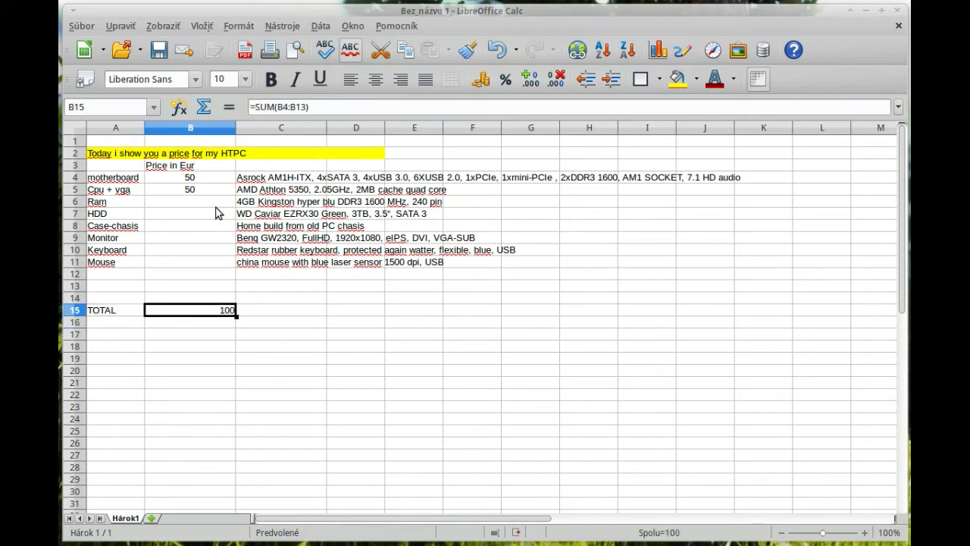
pyautogui.write('EUR')
pyautogui.press('Return')
# Centre the price column cells down past the total in B15
pyautogui.press('Up')
pyautogui.press('Left')
pyautogui.moveTo(190, 354); pyautogui.dragTo(209, 210)
pyautogui.click(376, 79)
pyautogui.click(329, 338)
# Make the total row A15:C15 bold
pyautogui.click(212, 311)
pyautogui.moveTo(126, 313); pyautogui.dragTo(265, 319)
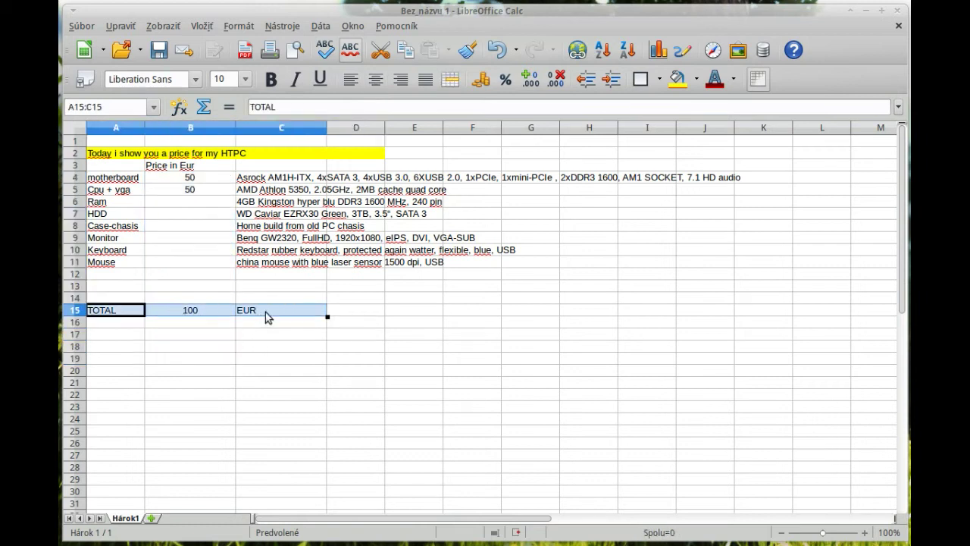
pyautogui.click(265, 85)
pyautogui.click(232, 369)
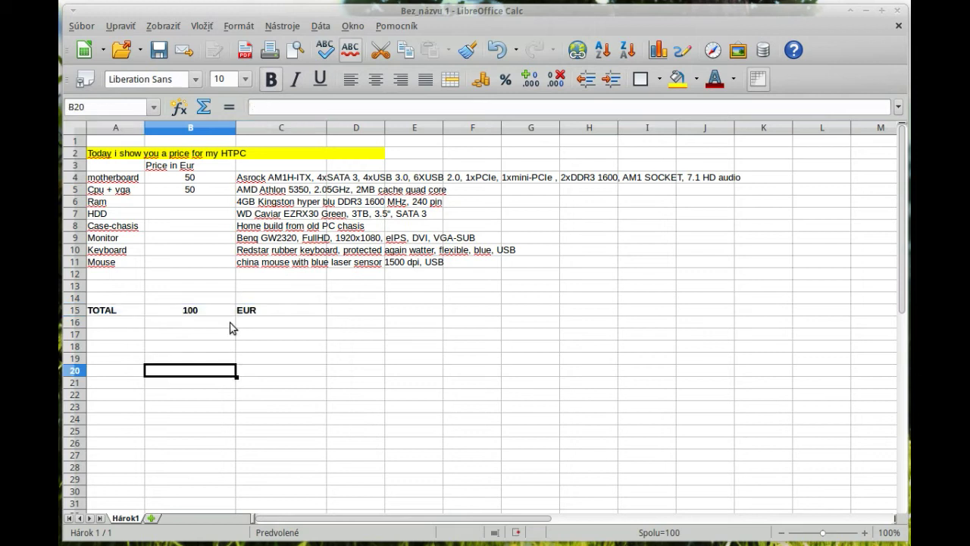
# Fill the "Price in Eur" heading cell B3 with a green background
pyautogui.click(214, 170)
pyautogui.click(695, 79)
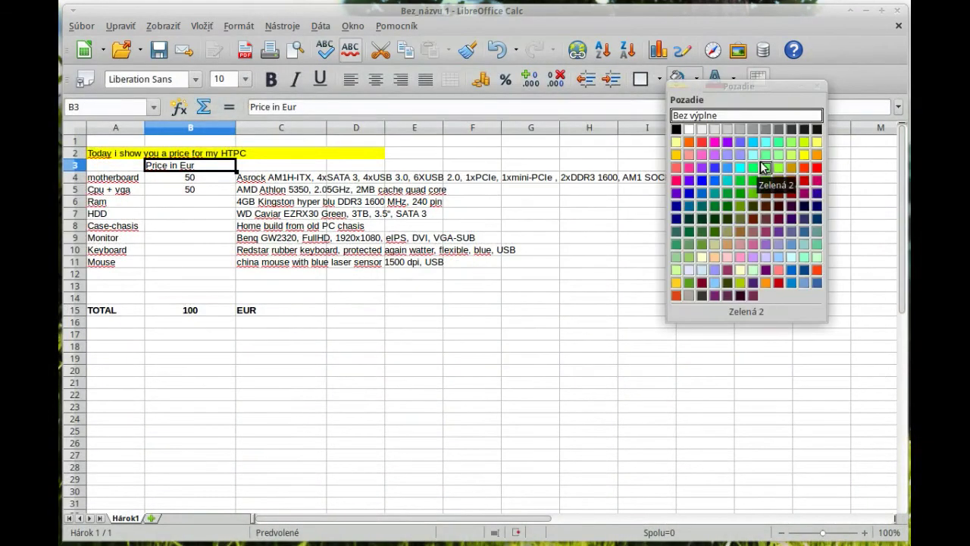
pyautogui.click(764, 158)
pyautogui.click(357, 310)
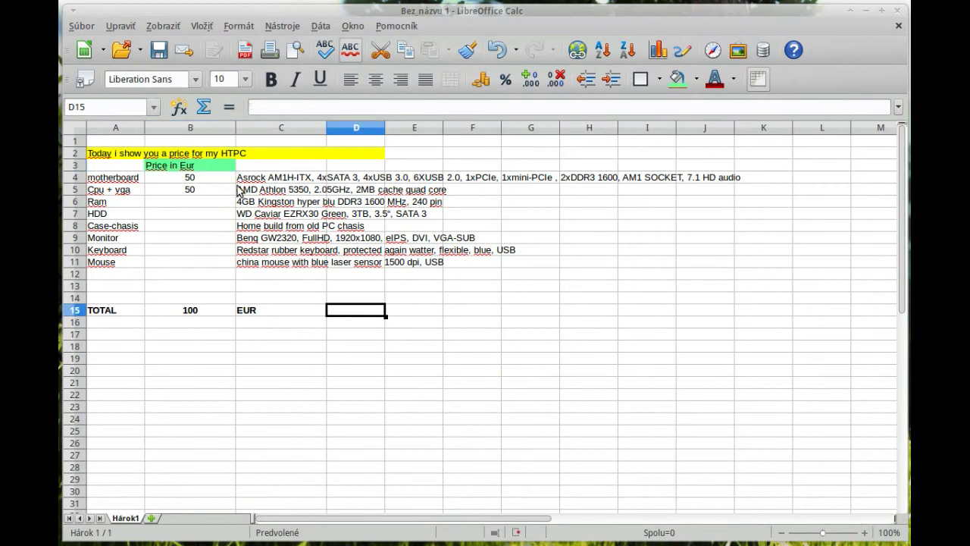
# Fill the component names from motherboard to Case-chasis, A4:A8, with a light yellow-green background
pyautogui.moveTo(126, 181); pyautogui.dragTo(130, 231)
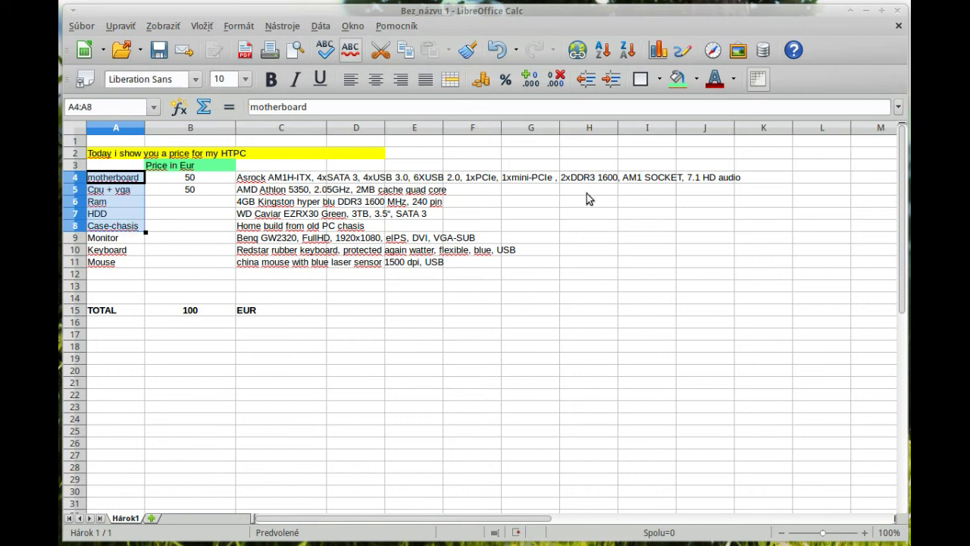
pyautogui.click(696, 79)
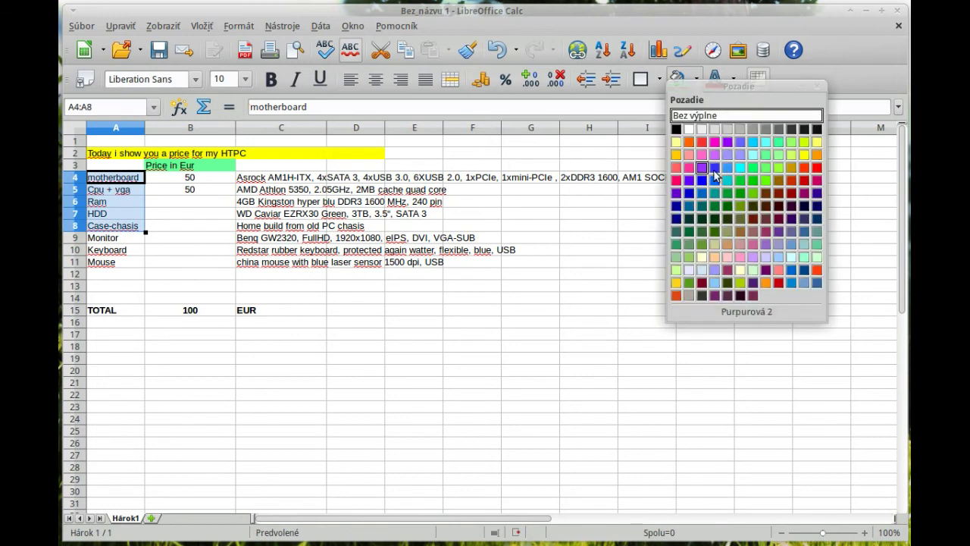
pyautogui.click(794, 159)
pyautogui.click(415, 285)
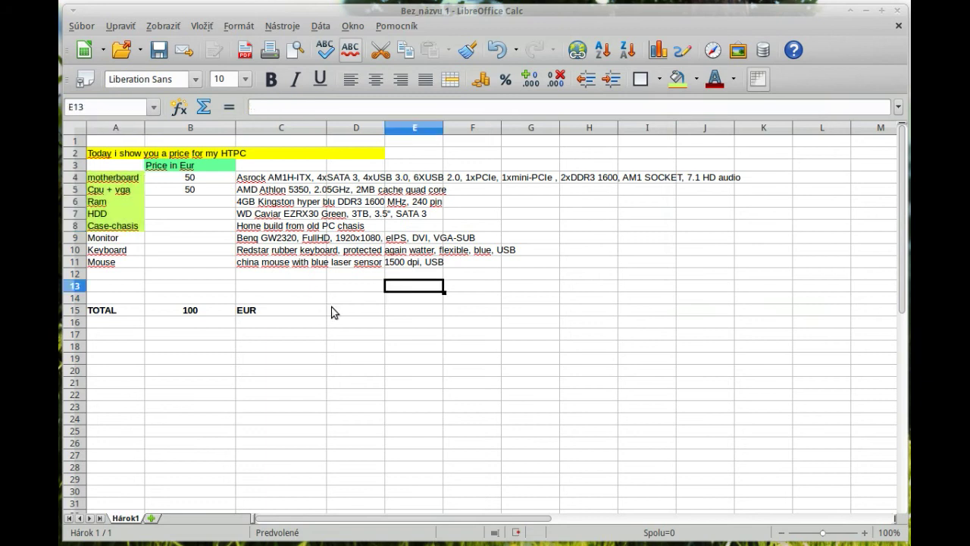
# Apply the same yellow-green background to the prices and descriptions in B4:K8
pyautogui.moveTo(219, 178); pyautogui.dragTo(743, 236)
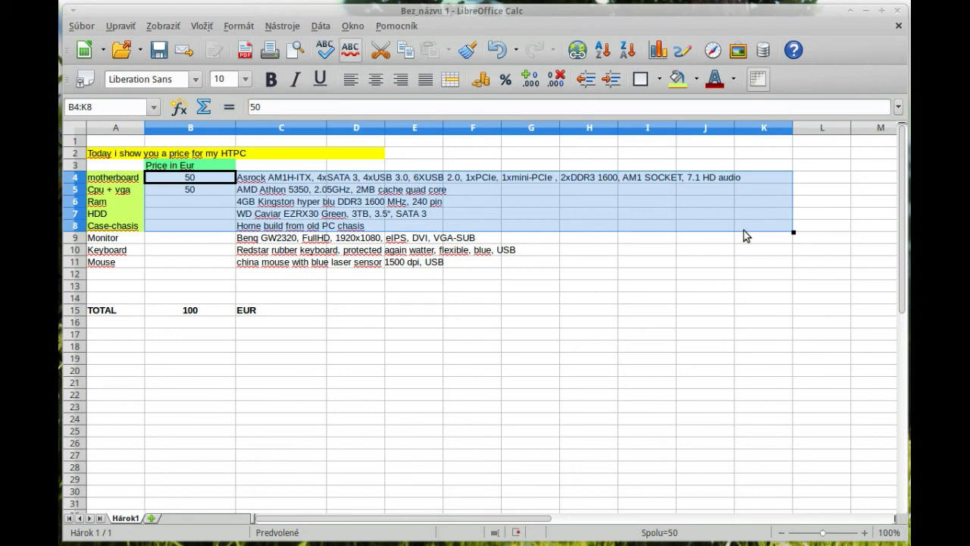
pyautogui.click(682, 78)
pyautogui.click(343, 274)
# Fill the Monitor row, A9:K9, with a yellow background
pyautogui.moveTo(134, 238); pyautogui.dragTo(762, 239)
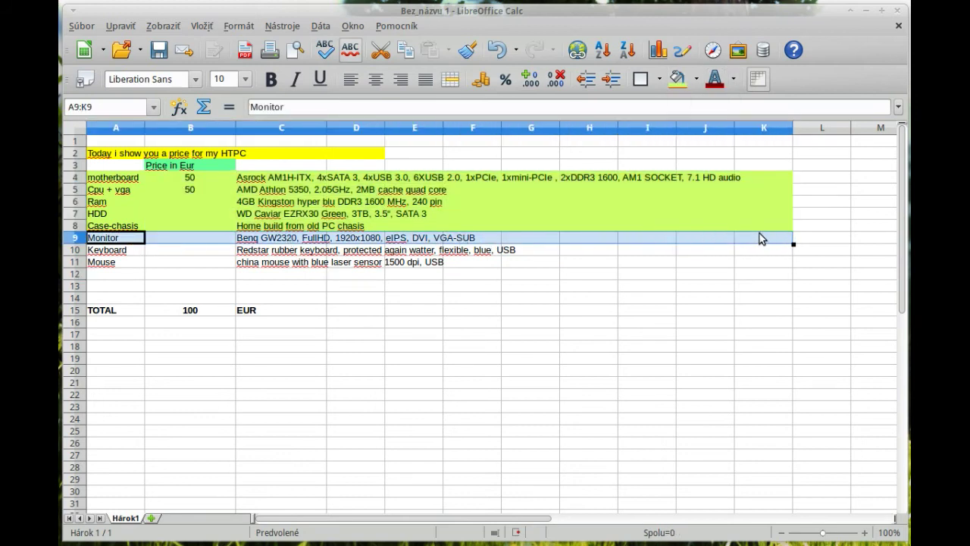
pyautogui.click(696, 78)
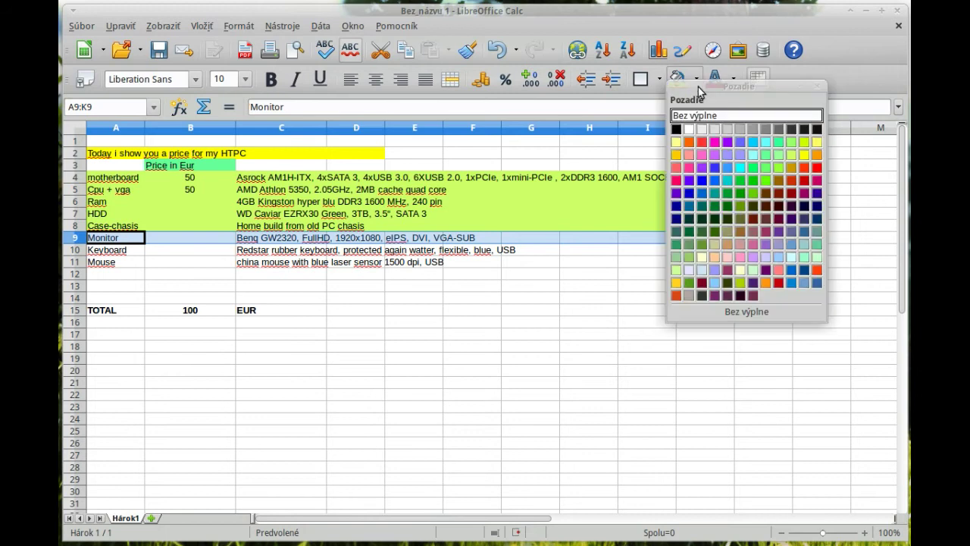
pyautogui.click(805, 155)
pyautogui.click(406, 335)
# Fill the Keyboard row, A10:K10, with a light cyan background
pyautogui.moveTo(126, 251); pyautogui.dragTo(750, 255)
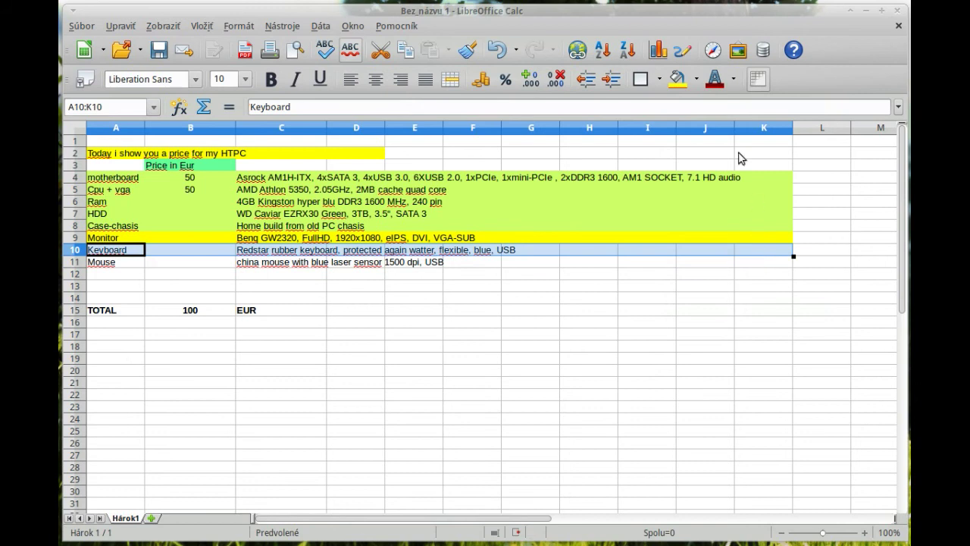
pyautogui.click(696, 79)
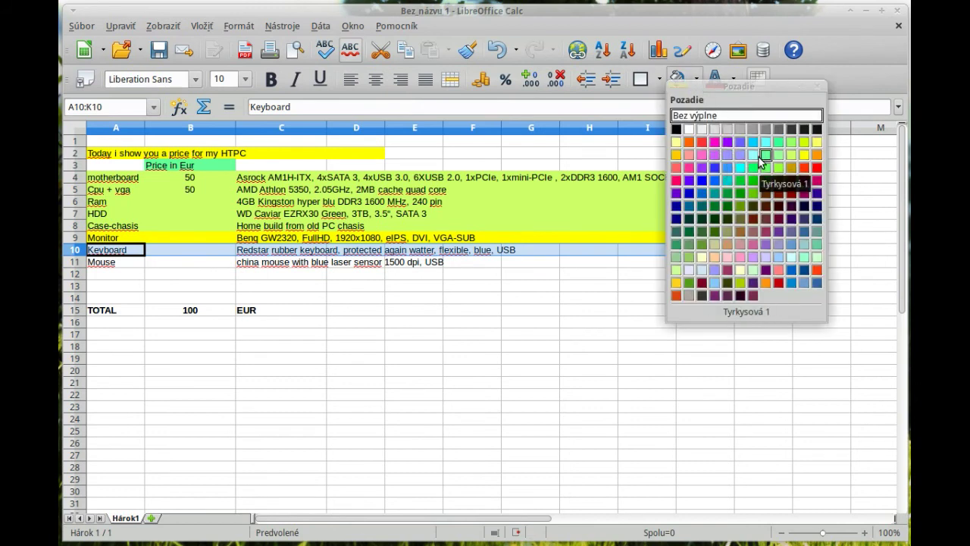
pyautogui.click(752, 155)
# Fill the Mouse row, A11:K11, with a pale lavender background
pyautogui.moveTo(129, 264); pyautogui.dragTo(743, 267)
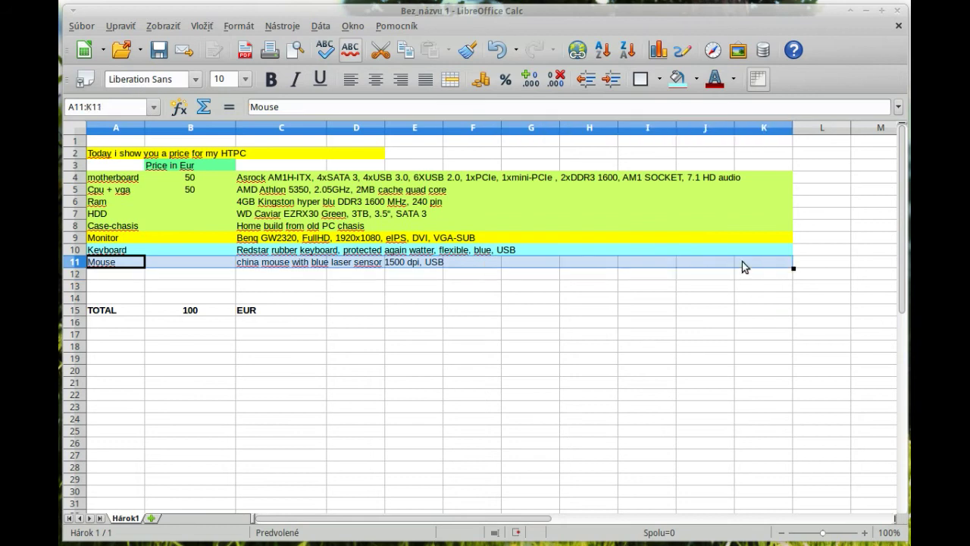
pyautogui.click(695, 79)
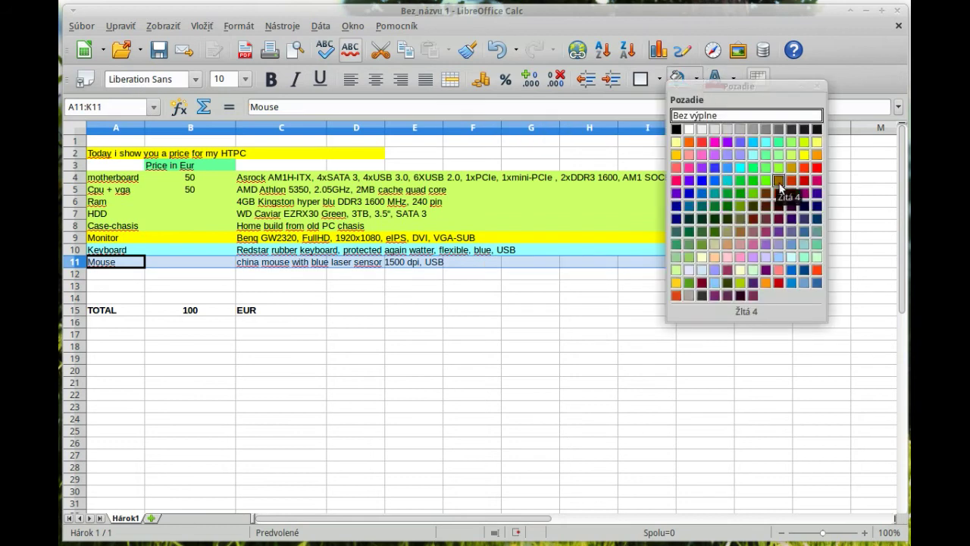
pyautogui.click(692, 270)
pyautogui.click(382, 276)
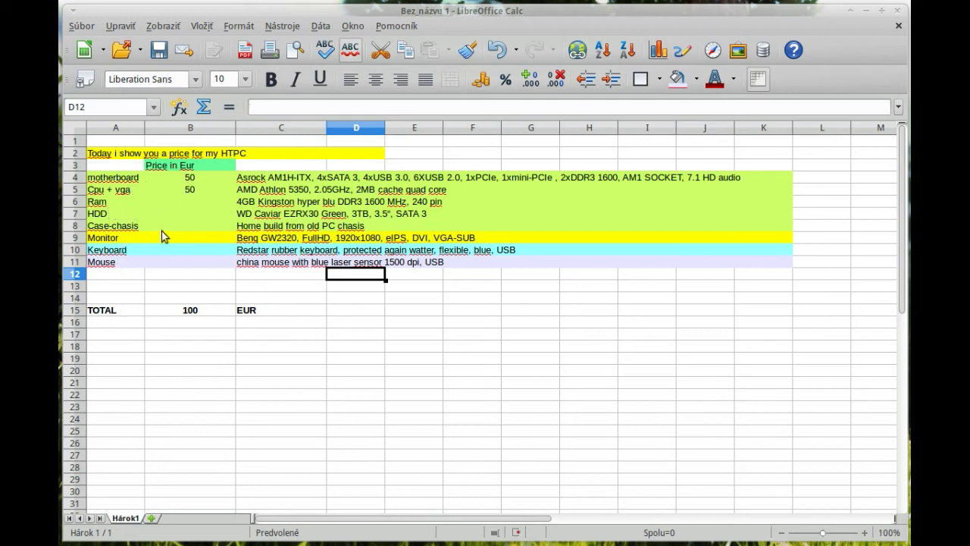
# Change the background of the Ram row, A6:K6, to bright blue
pyautogui.moveTo(134, 201); pyautogui.dragTo(753, 204)
pyautogui.click(696, 79)
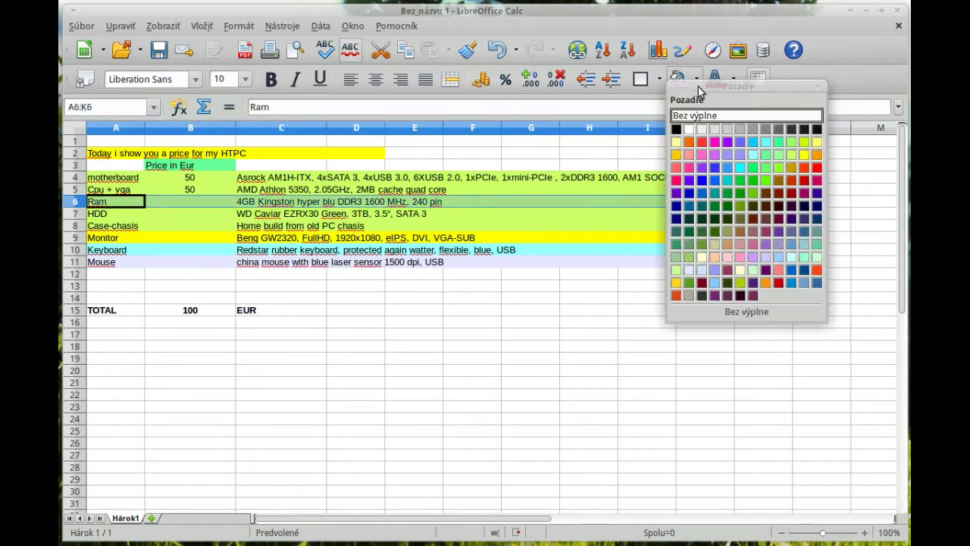
pyautogui.click(755, 143)
pyautogui.click(472, 286)
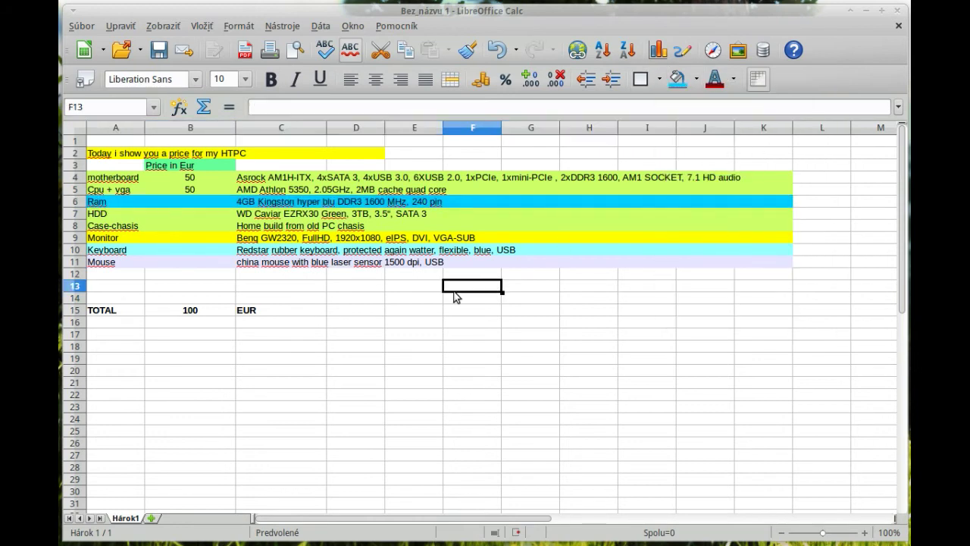
# Enter the prices 32 for Ram, 99 for HDD and 5 for Case-chasis in B6:B8
pyautogui.click(201, 201)
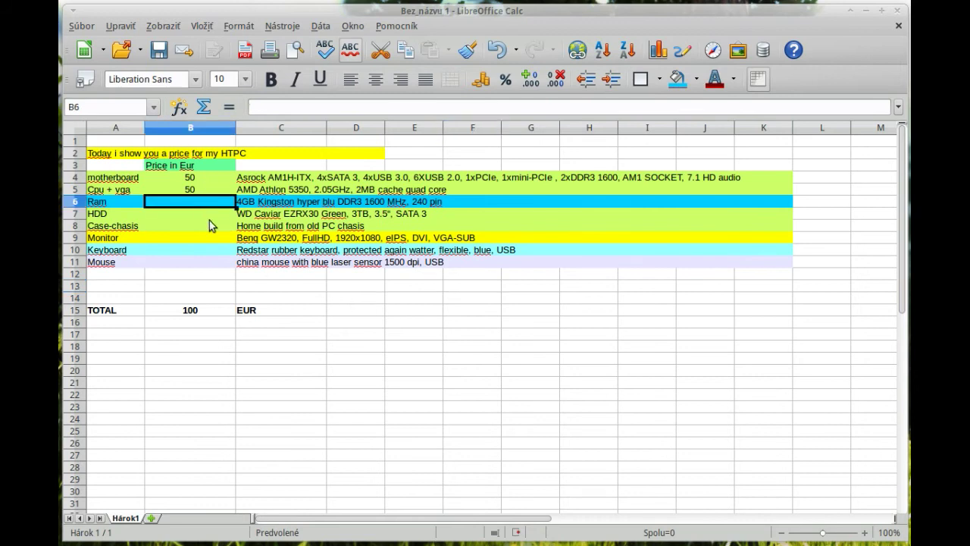
pyautogui.write('32')
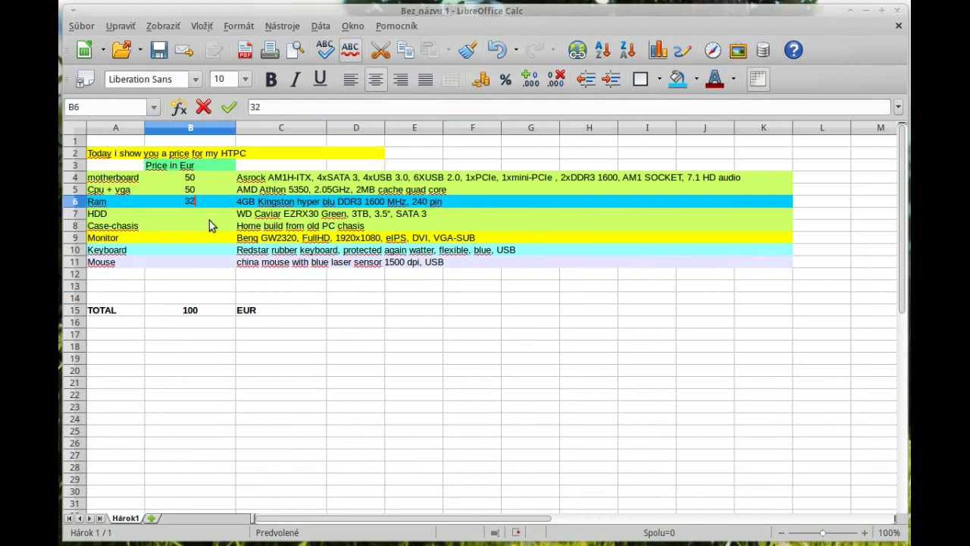
pyautogui.press('Return')
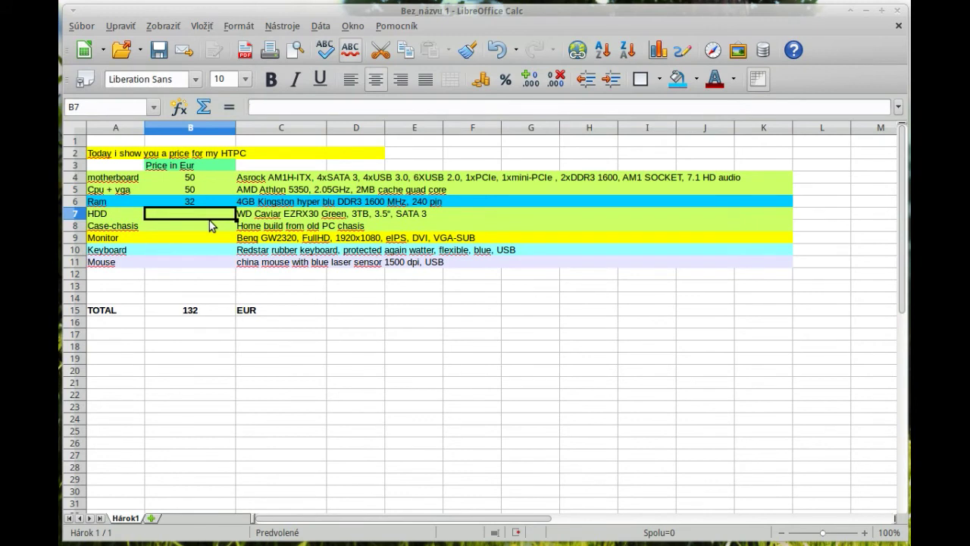
pyautogui.write('99')
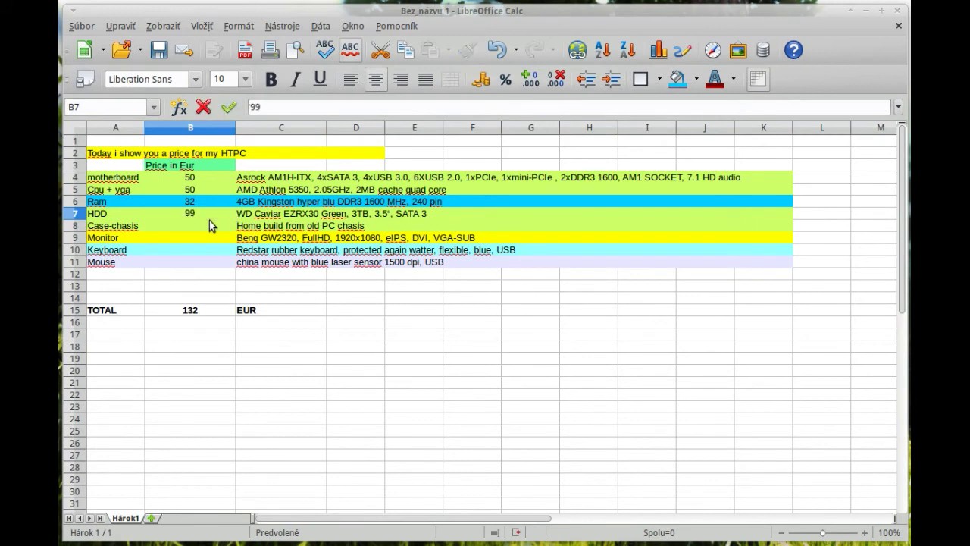
pyautogui.press('Return')
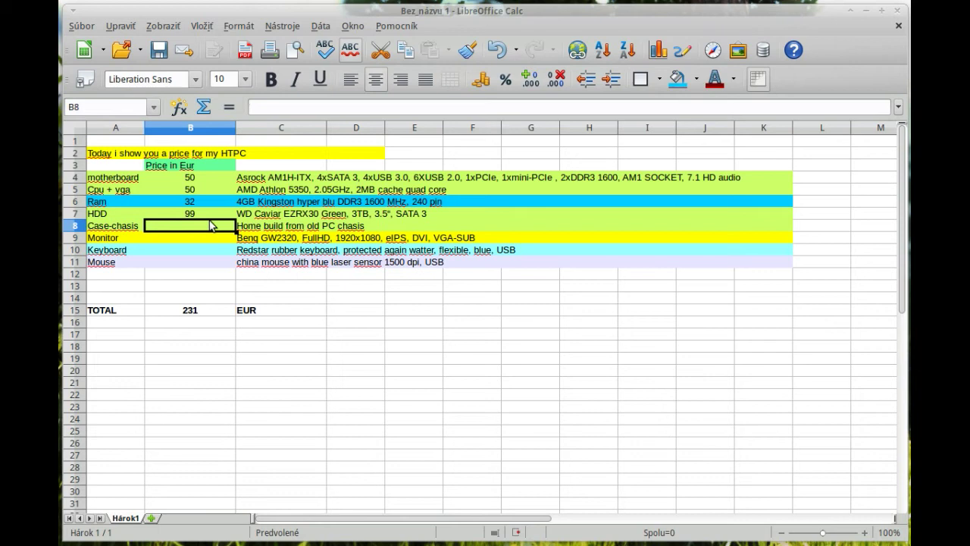
pyautogui.write('5')
pyautogui.press('Return')
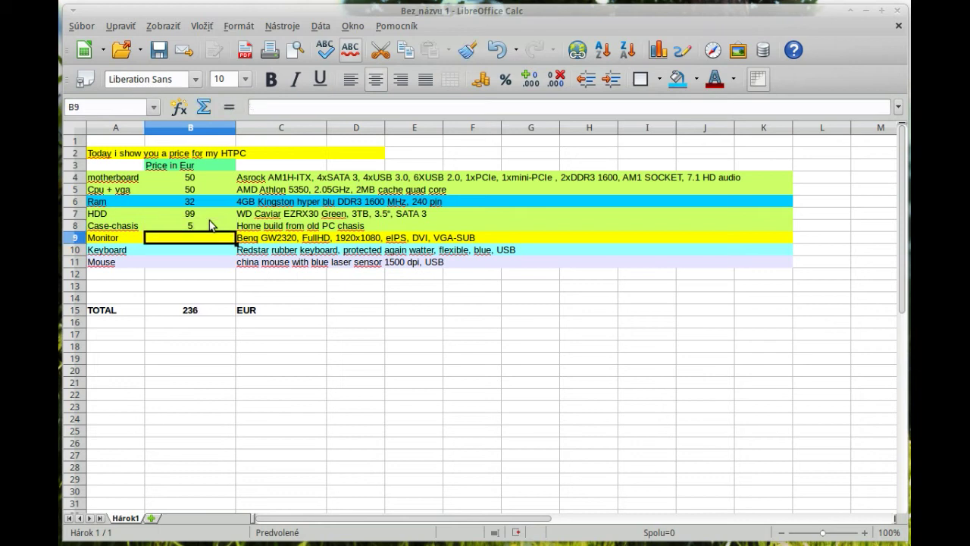
# Enter the prices 122 for Monitor, 8 for Keyboard and 5 for Mouse in B9:B11
pyautogui.write('122')
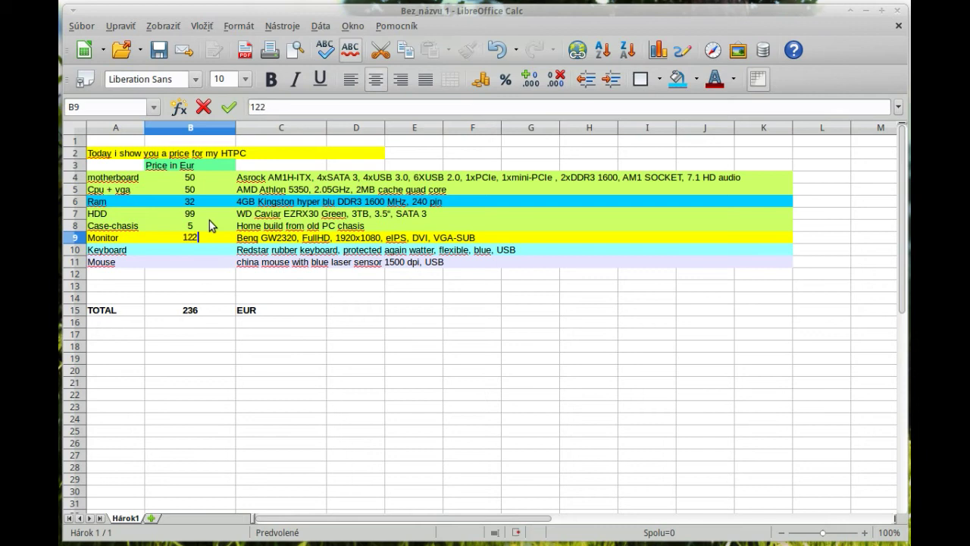
pyautogui.press('Return')
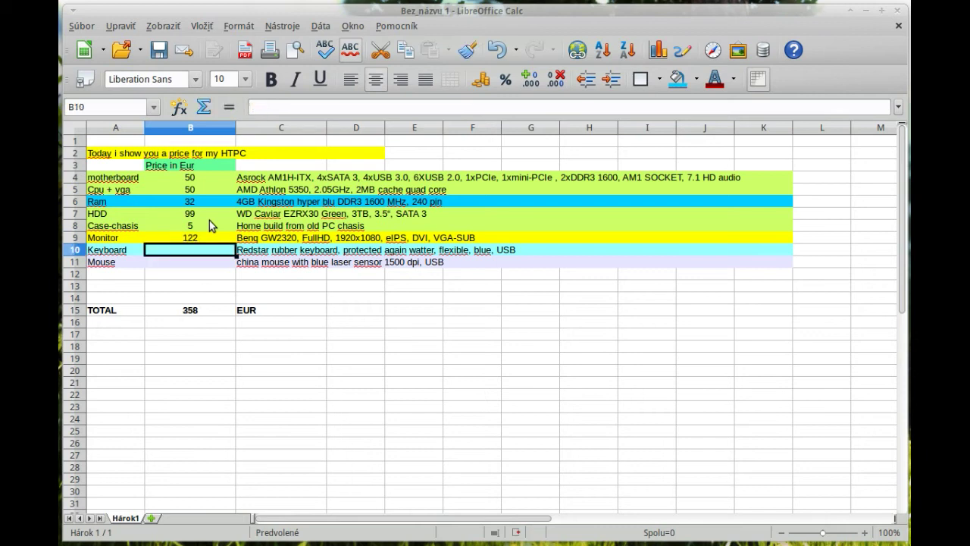
pyautogui.write('8')
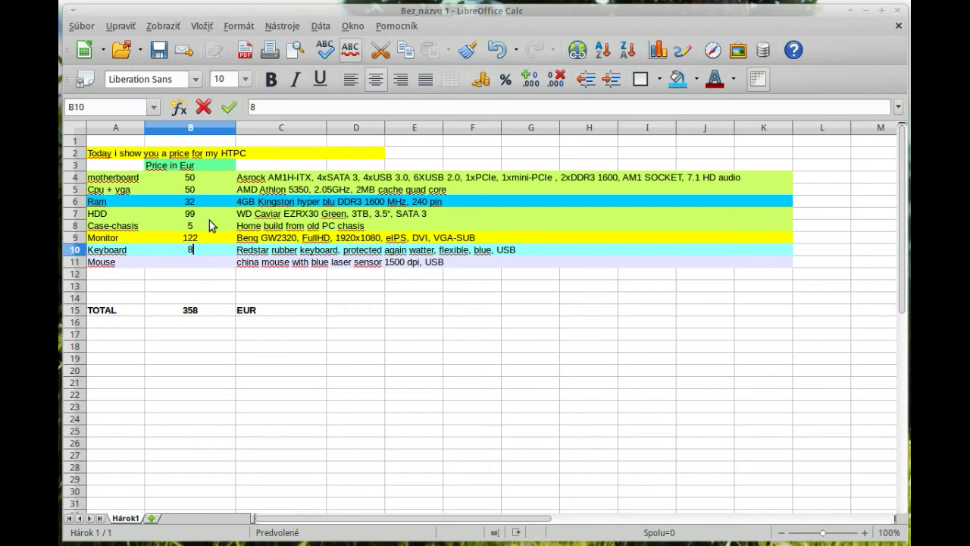
pyautogui.press('Return')
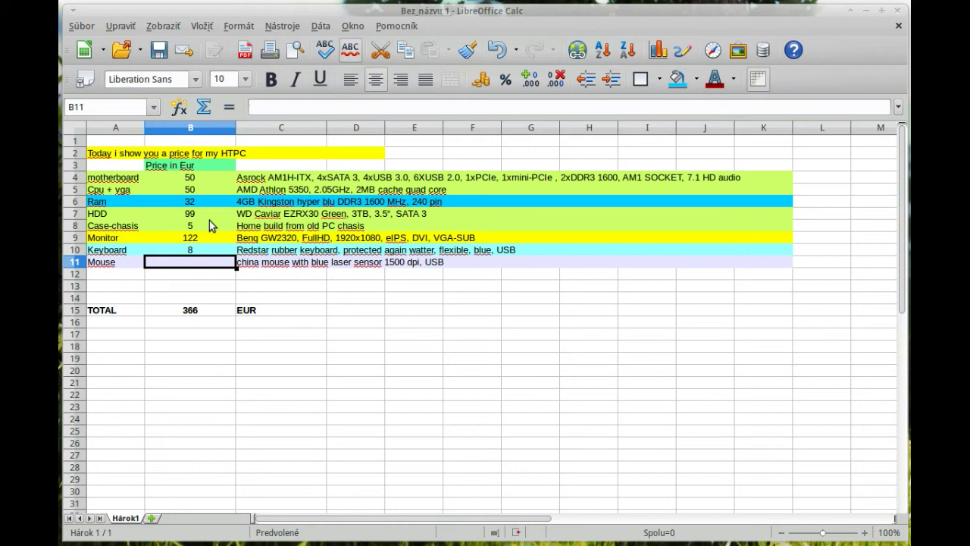
pyautogui.write('5')
pyautogui.press('Return')
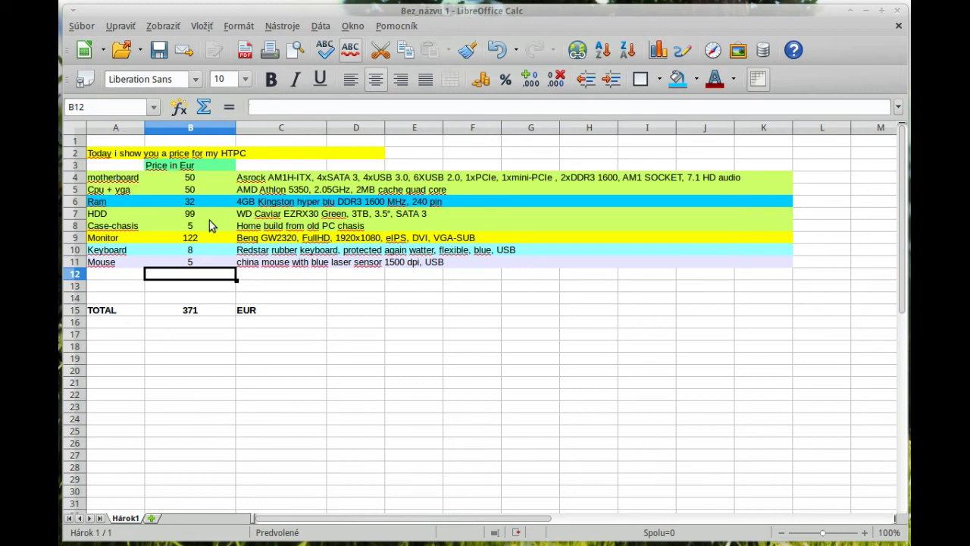
# Add the component name "DVI-CABLE" below Mouse in cell A12
pyautogui.press('Left')
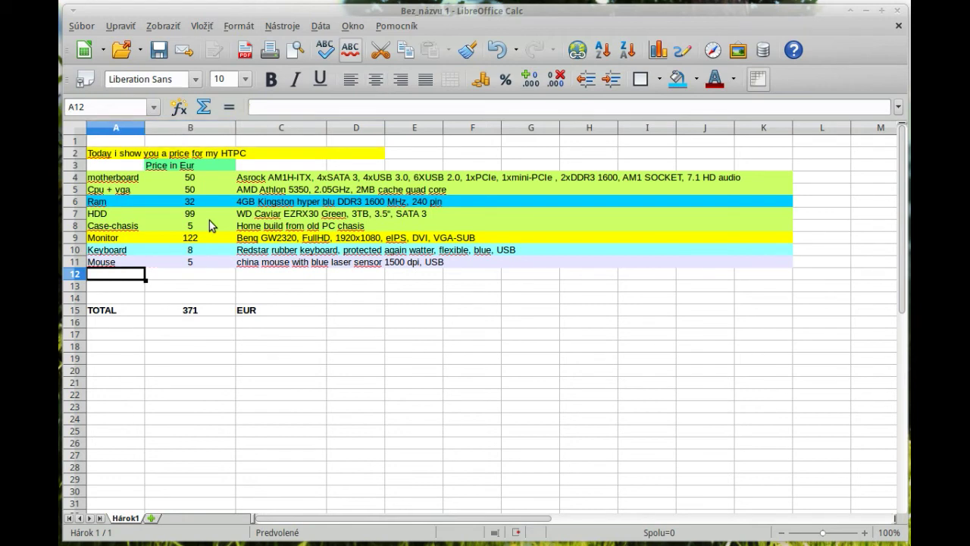
pyautogui.write('4')
pyautogui.press('BackSpace')
pyautogui.write('DVI-CABLE')
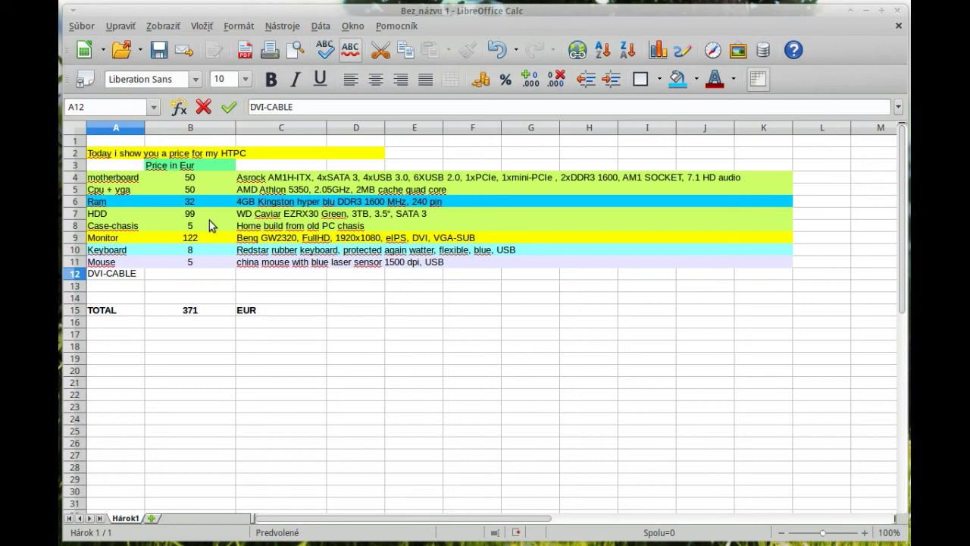
pyautogui.press('Return')
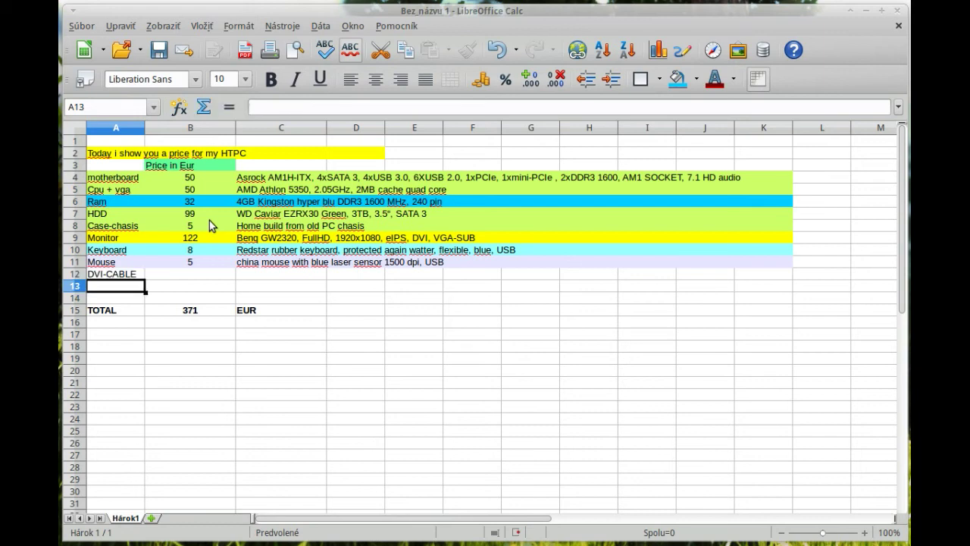
# Give the DVI-CABLE the description "2-METER" in C12 and the price 3 in B12
pyautogui.press('Up')
pyautogui.press('Right')
pyautogui.press('Right')
pyautogui.write('2-METER')
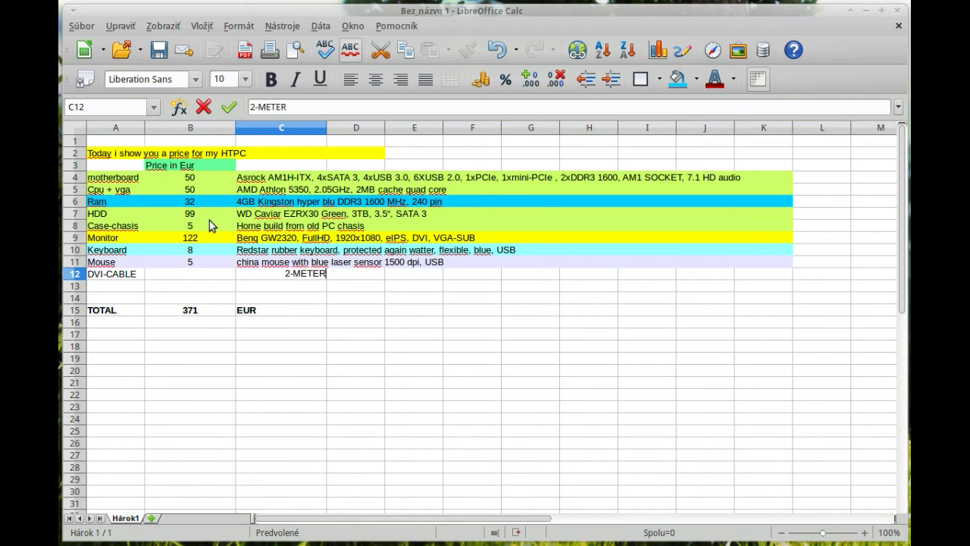
pyautogui.press('Return')
pyautogui.press('Up')
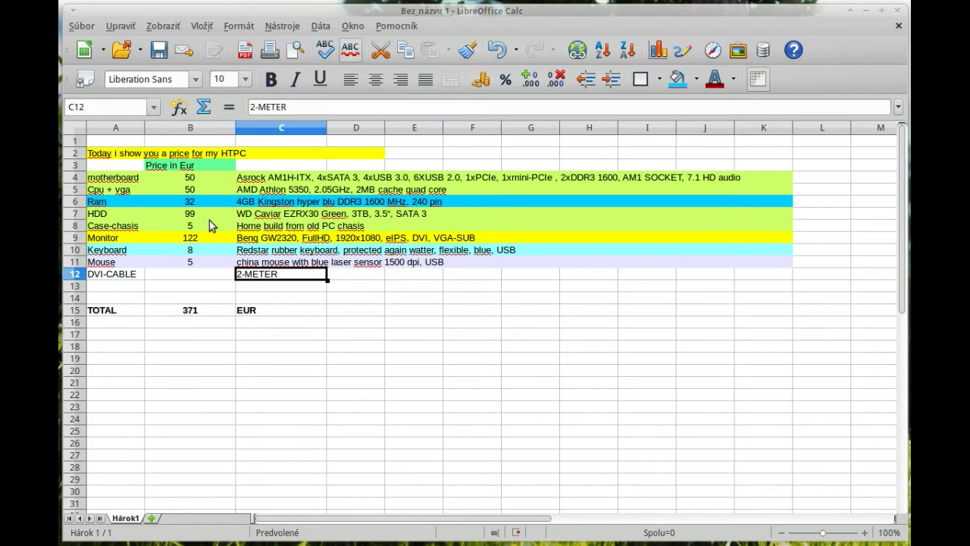
pyautogui.press('Left')
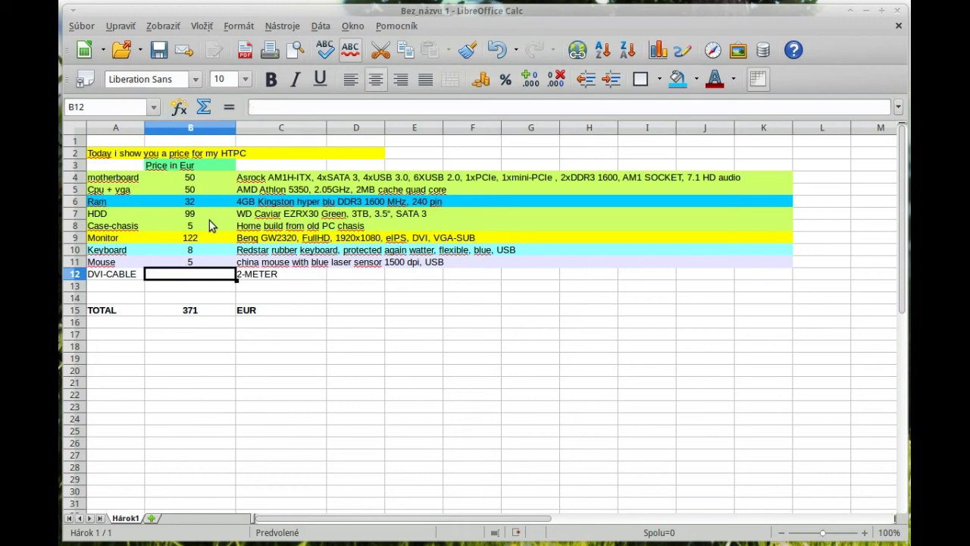
pyautogui.write('3')
pyautogui.press('Return')
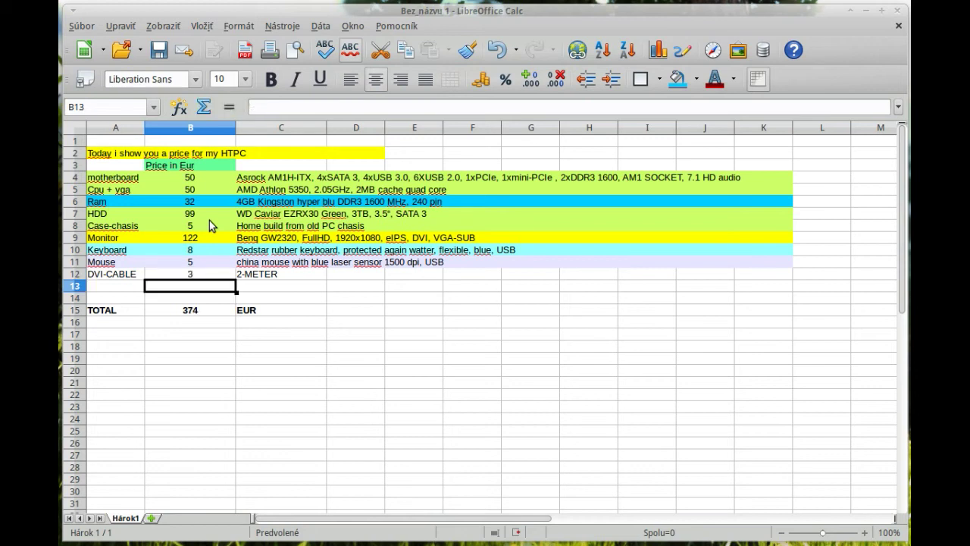
# Set the font size of the summed total in B15 to 20
pyautogui.press('Down')
pyautogui.press('Down')
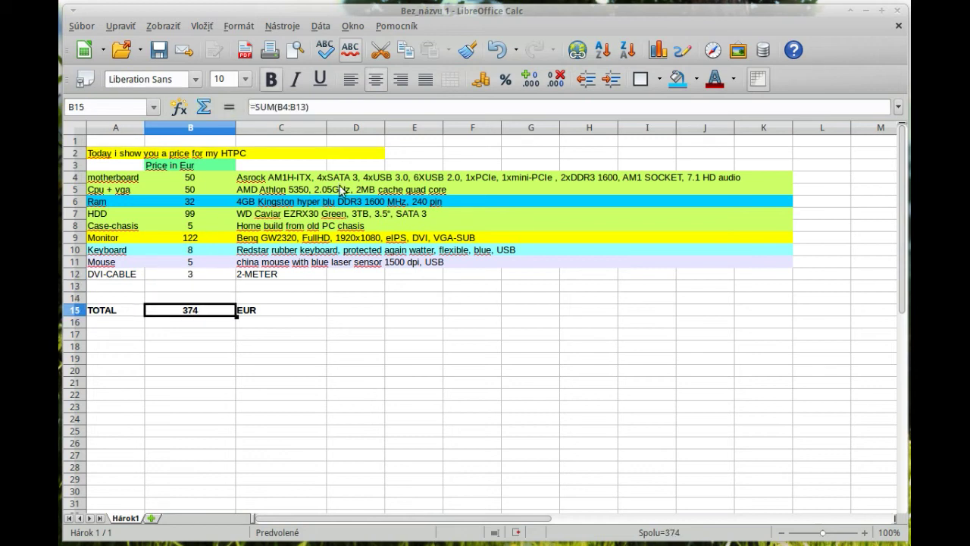
pyautogui.click(245, 79)
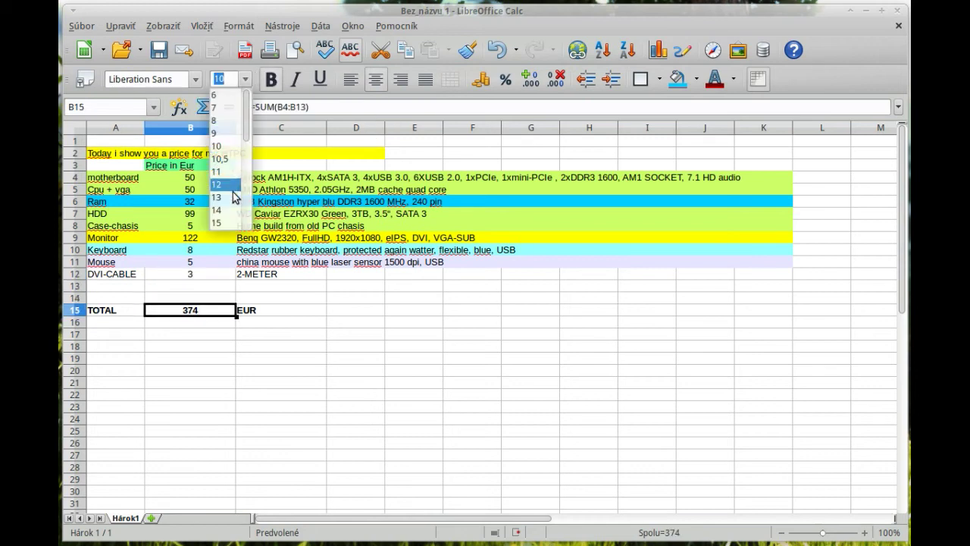
pyautogui.click(224, 223)
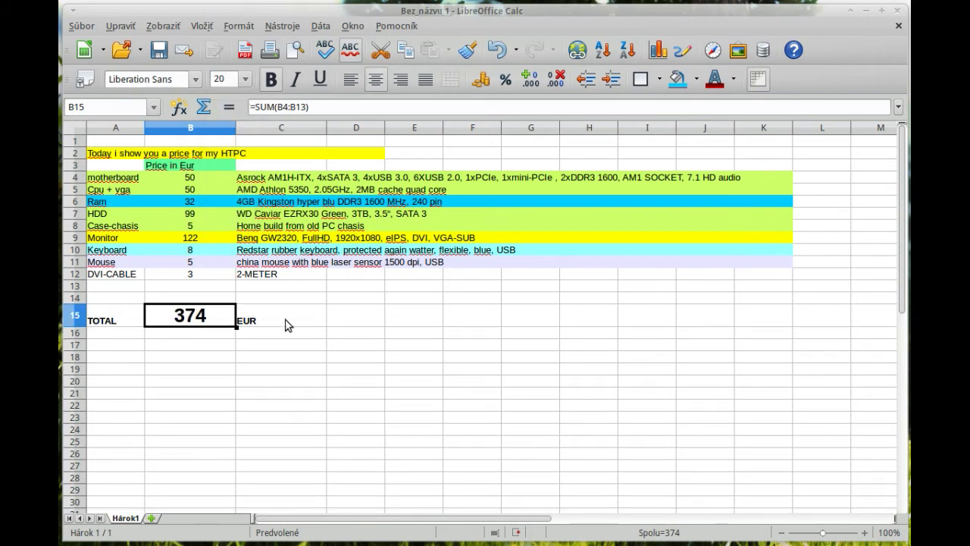
# Fill the total row A15:C15 with a green background, starting with the sum cell B15
pyautogui.click(696, 80)
pyautogui.click(777, 146)
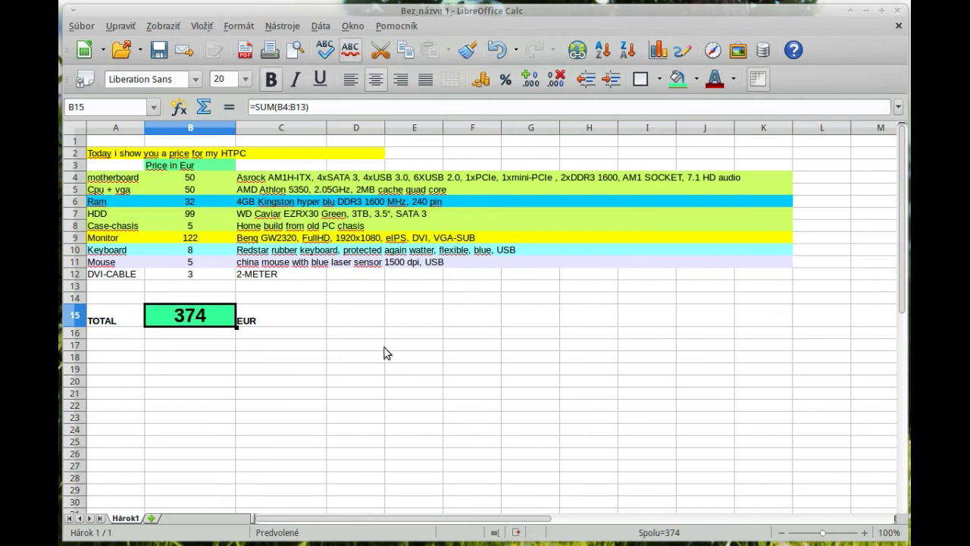
pyautogui.click(385, 350)
pyautogui.moveTo(130, 315); pyautogui.dragTo(287, 318)
pyautogui.click(677, 79)
pyautogui.click(409, 313)
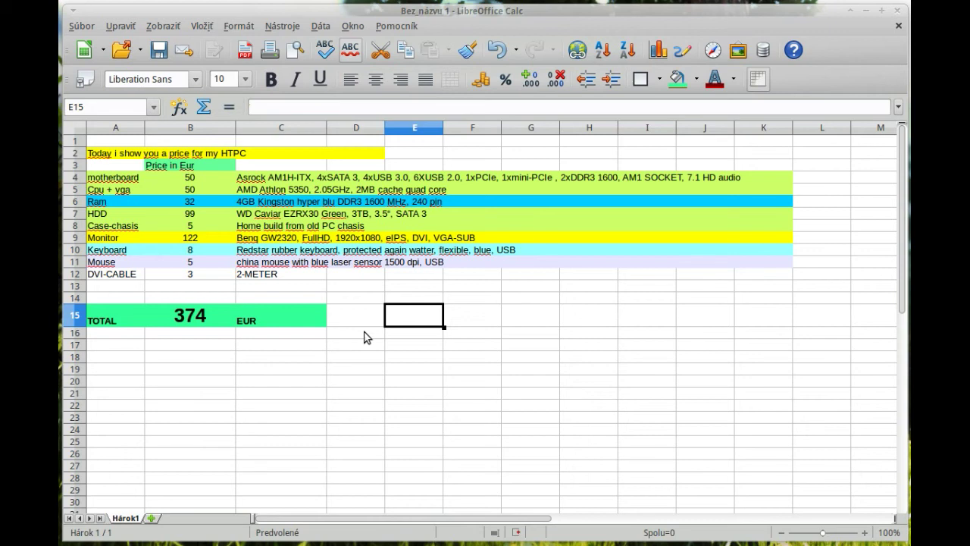
pyautogui.press('Left')
pyautogui.press('Left')
pyautogui.press('Left')
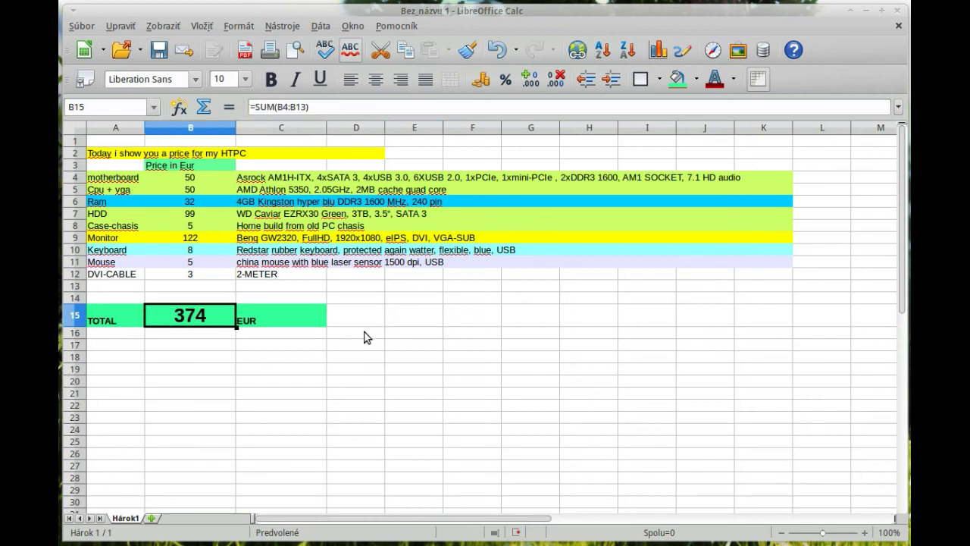
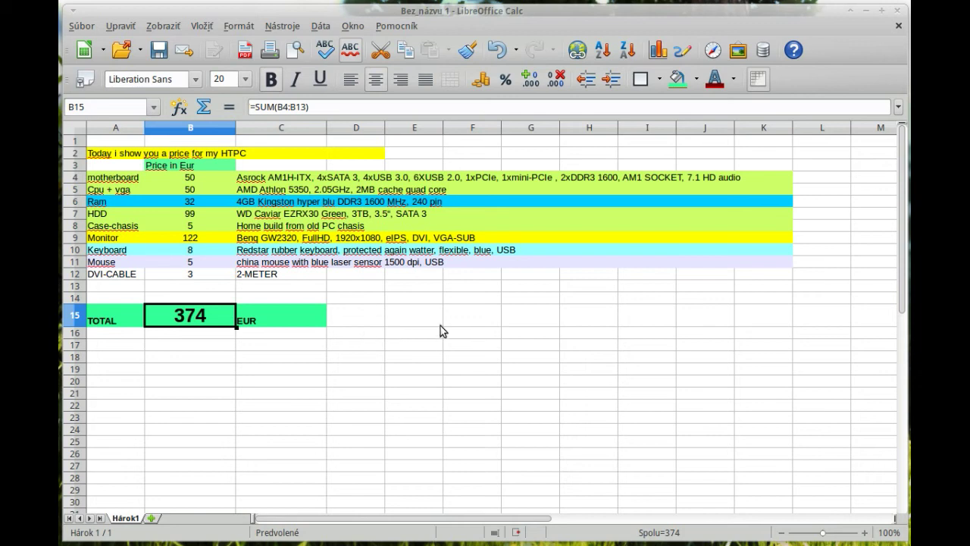
pyautogui.press('Down')
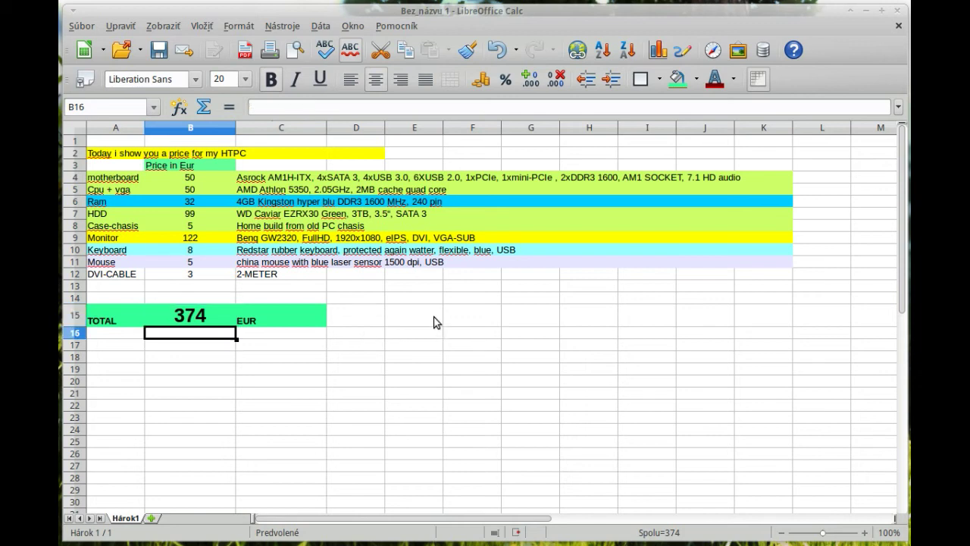
# Enter the note "This document has been writen on my homebuilded HTPC, AM1" in cell A17 below the total row
pyautogui.press('Down')
pyautogui.press('Left')
pyautogui.write('tHIS')
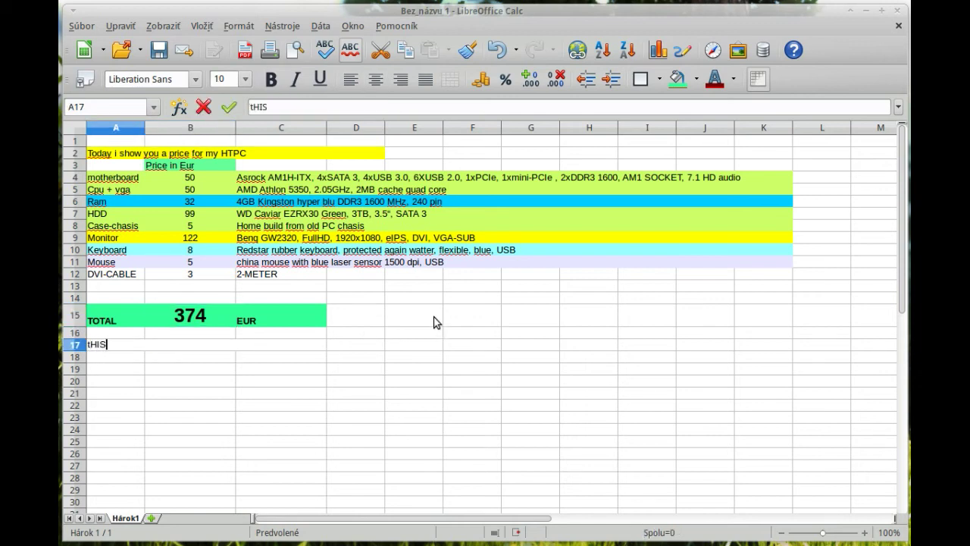
pyautogui.press('BackSpace')
pyautogui.press('BackSpace')
pyautogui.press('BackSpace')
pyautogui.press('BackSpace')
pyautogui.write('This document has been writen on a H')
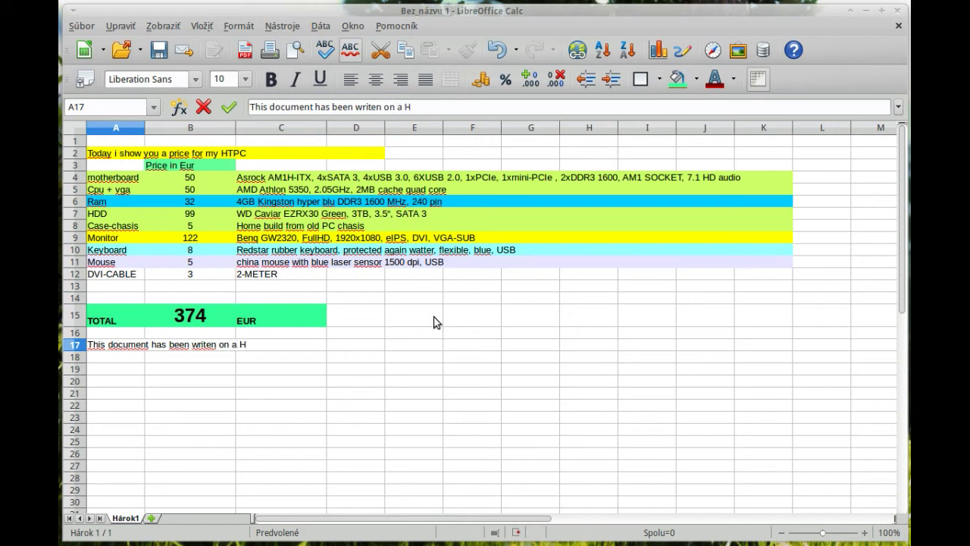
pyautogui.press('BackSpace')
pyautogui.press('BackSpace')
pyautogui.press('BackSpace')
pyautogui.write('my homebuilded')
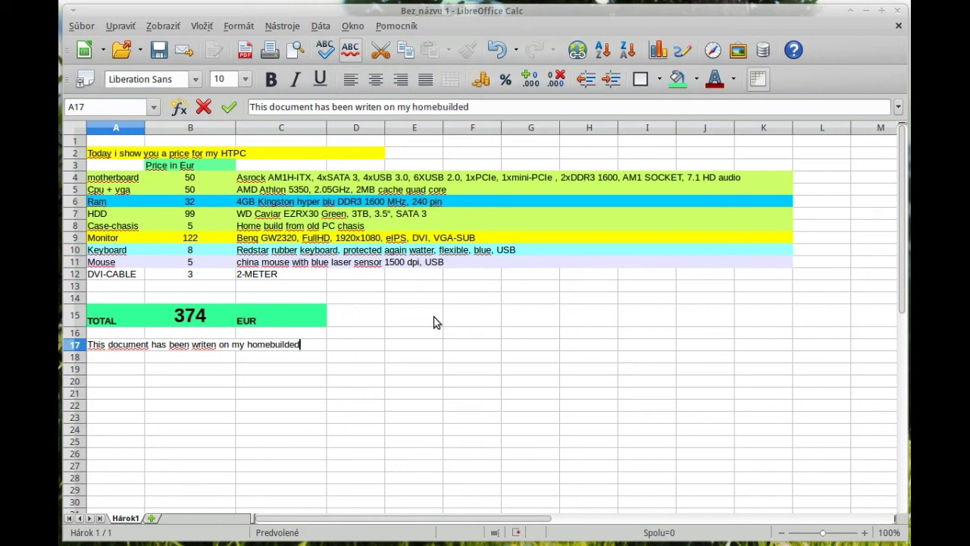
pyautogui.write(' HTPC, AM1')
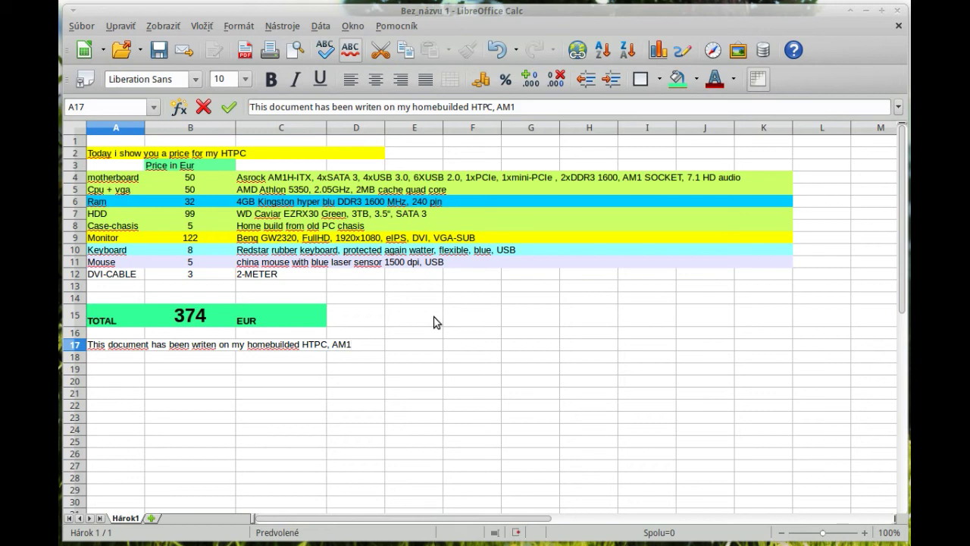
pyautogui.press('Return')
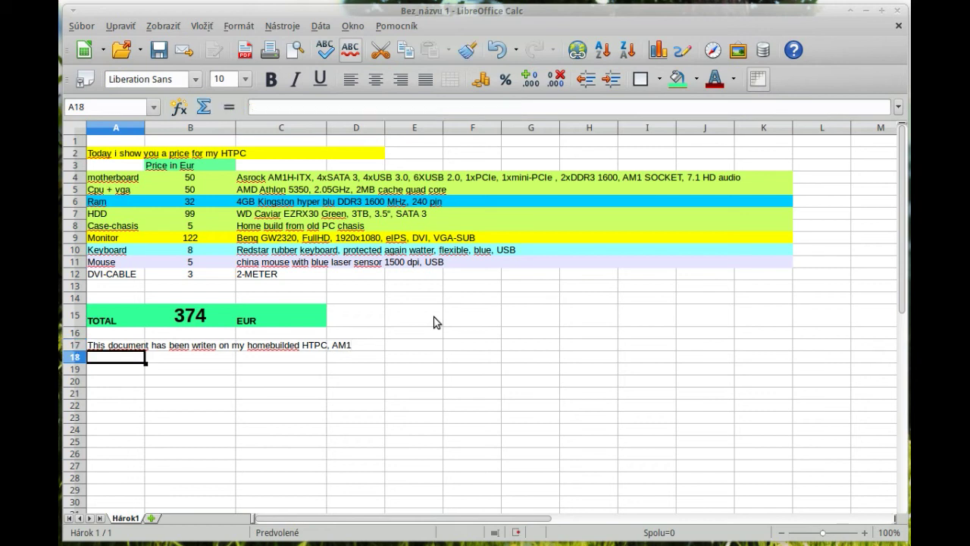
# Append ", Radeon R3 Series Graphics HD8400, maximum 2GB take from Ram" to the Cpu + vga description in C5
pyautogui.press('Up')
pyautogui.press('Up')
pyautogui.press('Up')
pyautogui.press('Up')
pyautogui.press('Up')
pyautogui.press('Up')
pyautogui.press('Up')
pyautogui.press('Up')
pyautogui.press('Up')
pyautogui.press('Up')
pyautogui.press('Up')
pyautogui.press('Up')
pyautogui.press('Up')
pyautogui.press('F2')
pyautogui.press('Return')
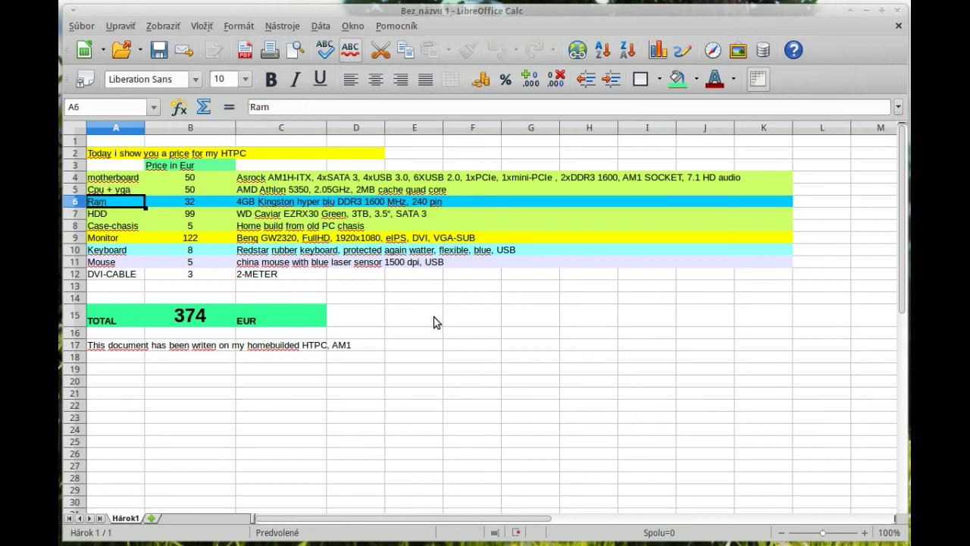
pyautogui.press('Up')
pyautogui.press('Right')
pyautogui.press('Right')
pyautogui.press('F2')
pyautogui.write(', Radeon R3 Series G')
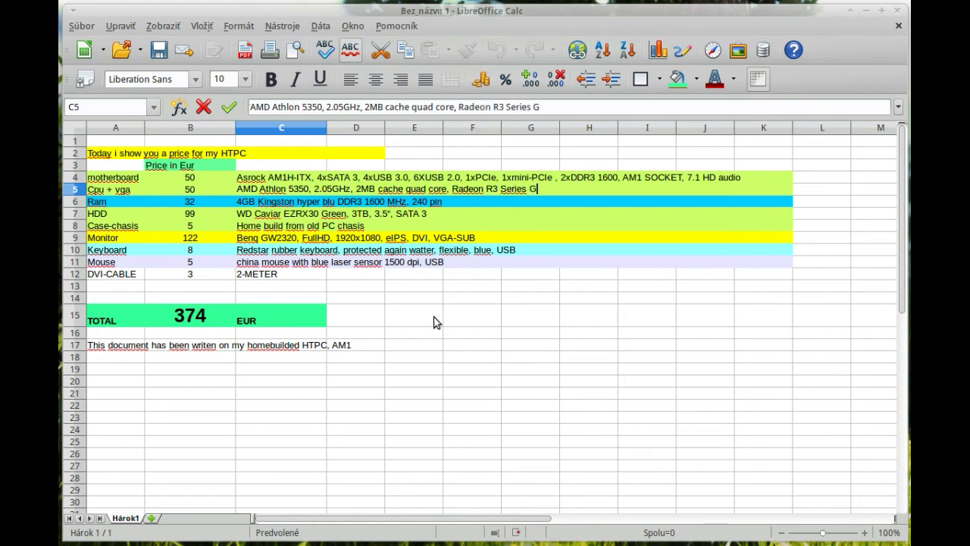
pyautogui.write('raphics HD8400')
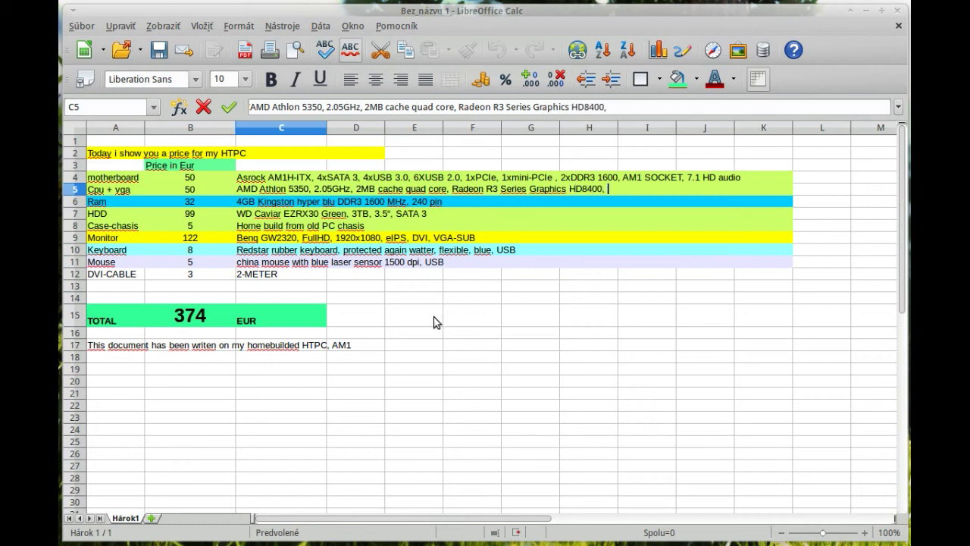
pyautogui.write(', maximum 2GB')
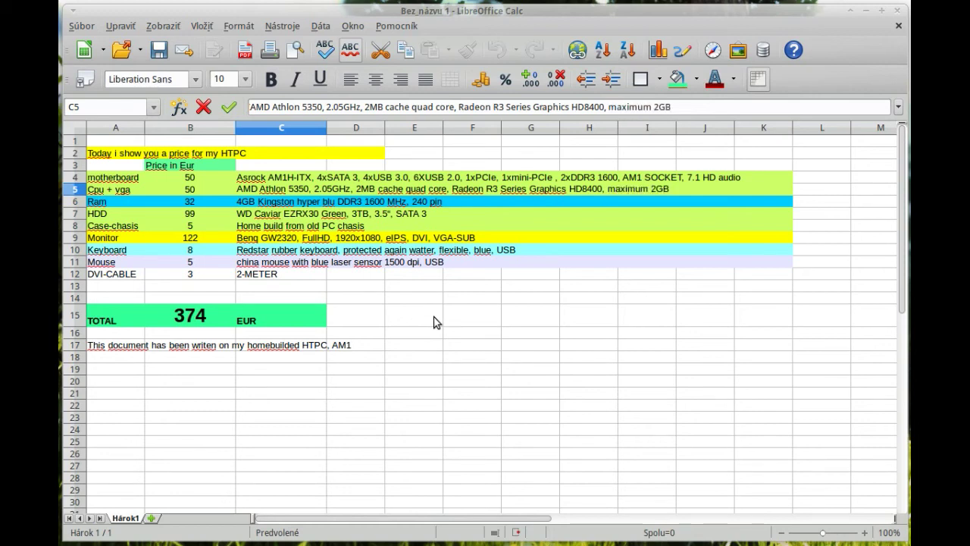
pyautogui.write(' take from')
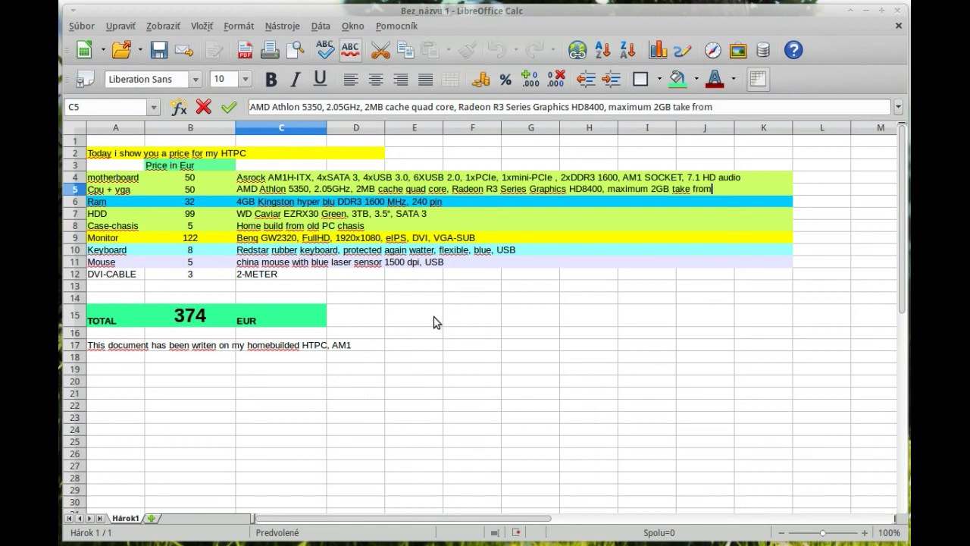
pyautogui.write(' Ram')
pyautogui.press('Return')
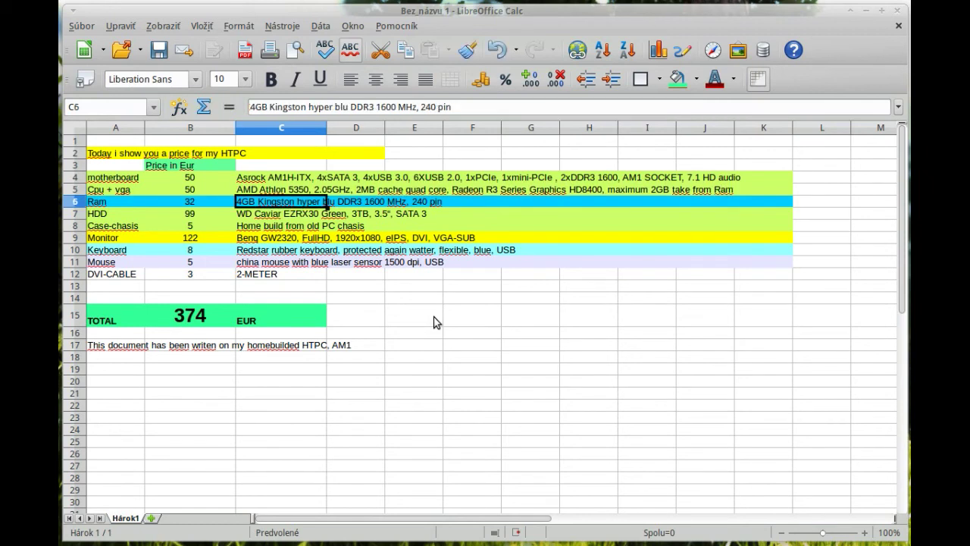
# Append ", 64MB cache write, Advanced format" to the HDD description in C7
pyautogui.press('Up')
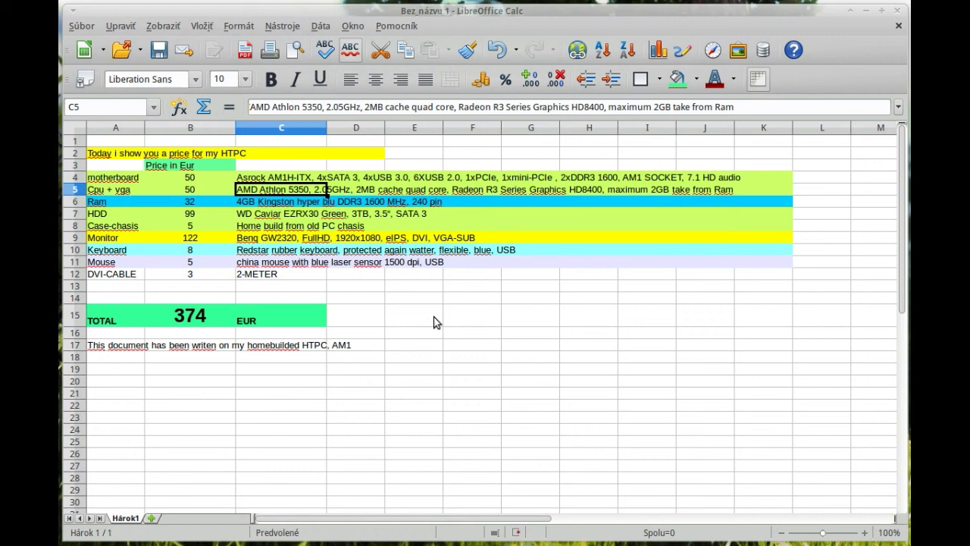
pyautogui.press('Down')
pyautogui.press('Down')
pyautogui.press('Down')
pyautogui.press('Down')
pyautogui.press('Down')
pyautogui.press('Down')
pyautogui.press('Down')
pyautogui.press('Down')
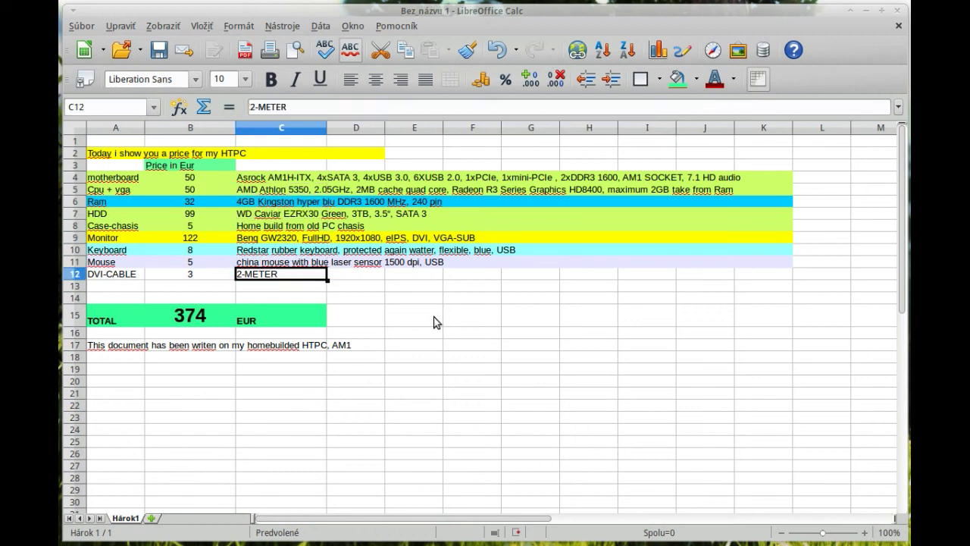
pyautogui.press('Up')
pyautogui.press('Up')
pyautogui.press('Up')
pyautogui.press('Up')
pyautogui.press('Up')
pyautogui.press('Up')
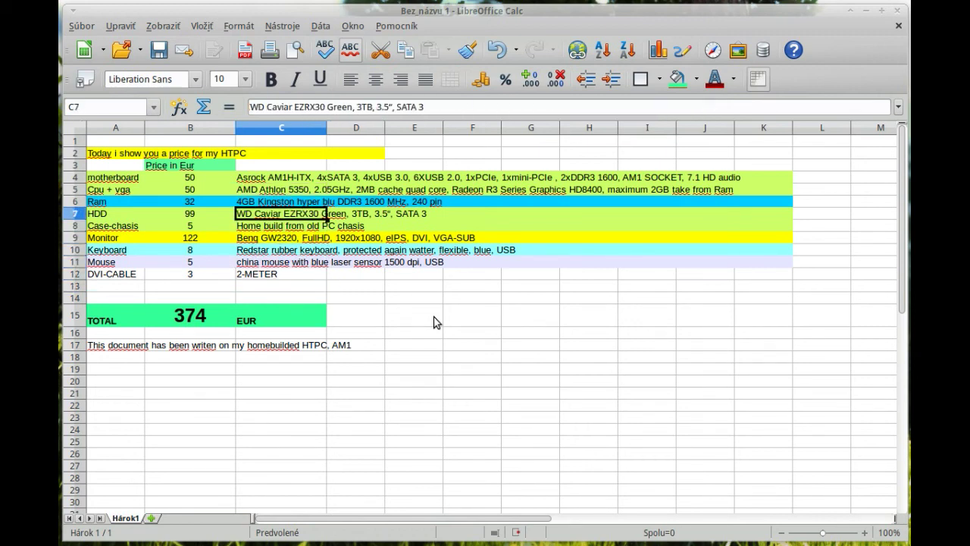
pyautogui.press('F2')
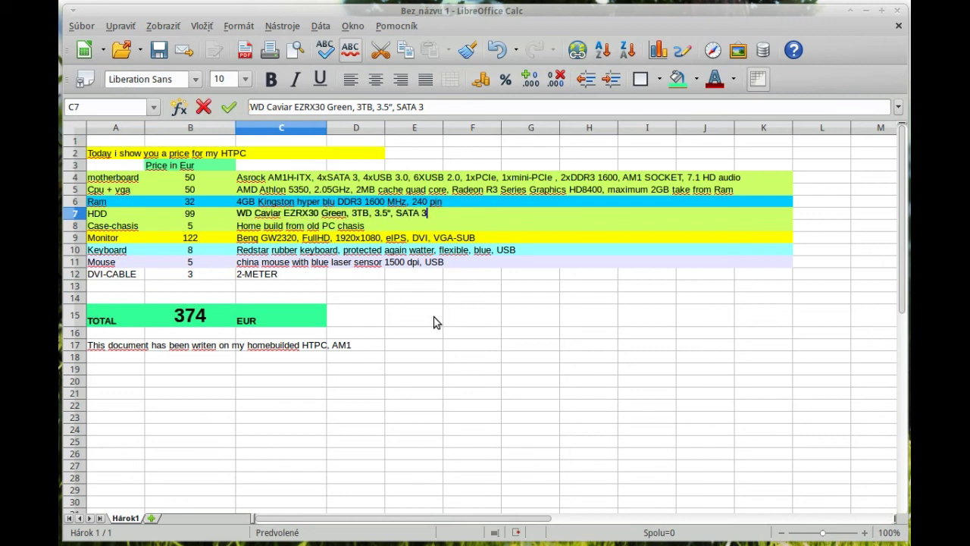
pyautogui.write(', 64')
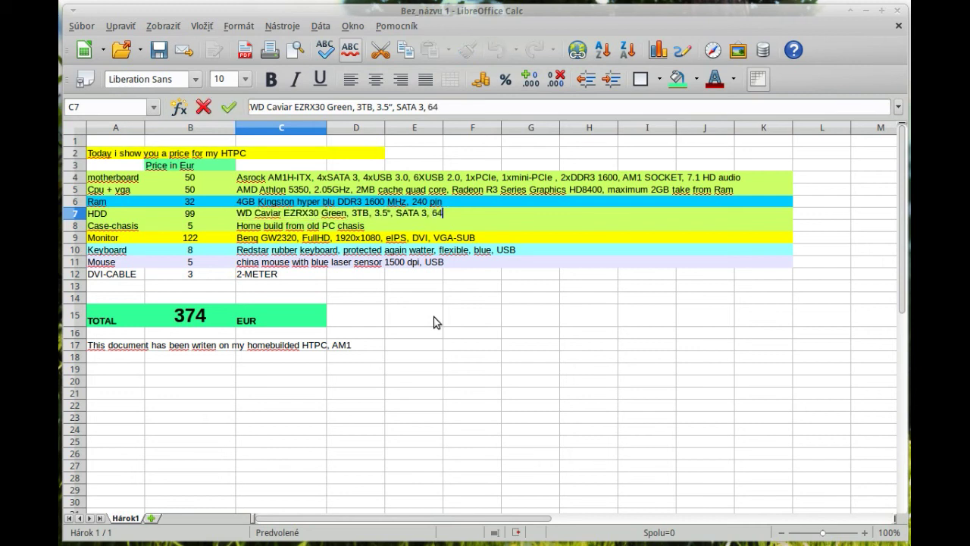
pyautogui.write('MB cache ')
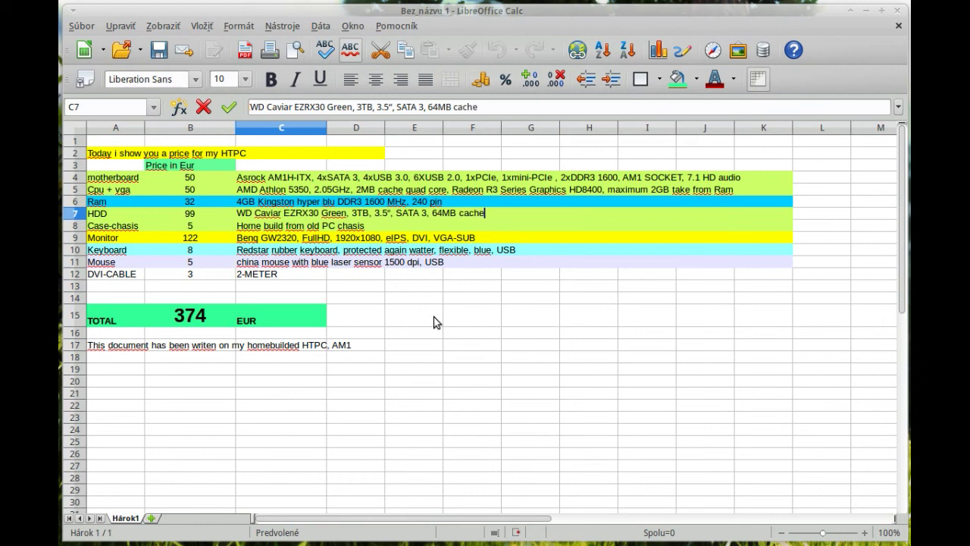
pyautogui.write('write, Advanced format')
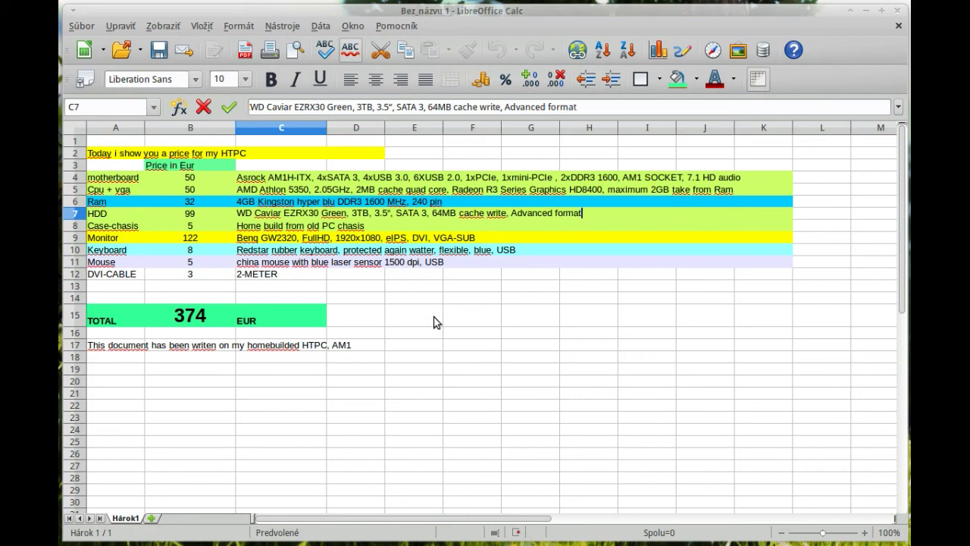
pyautogui.press('Return')
# Fill the note row A17:D17 with a red background
pyautogui.press('Down')
pyautogui.press('Down')
pyautogui.press('Down')
pyautogui.press('Down')
pyautogui.press('Down')
pyautogui.press('Down')
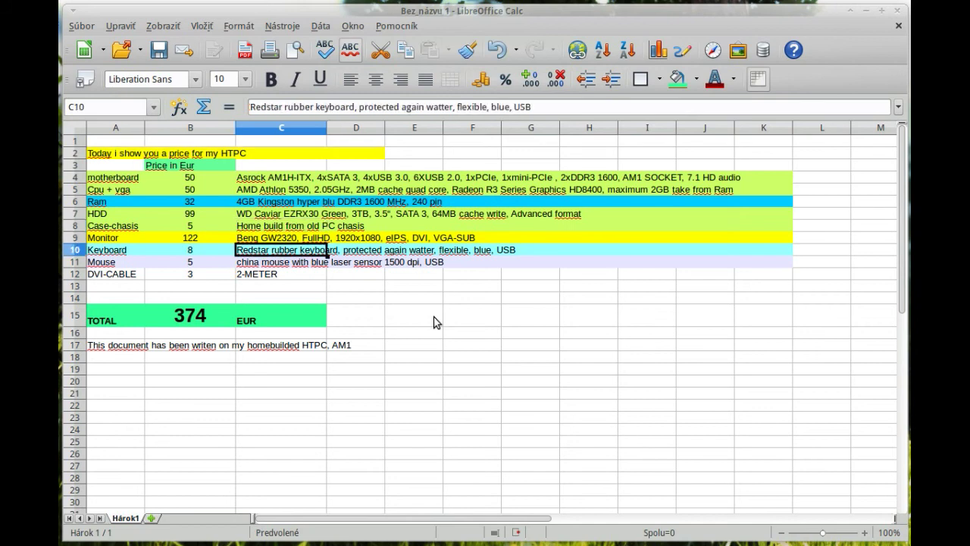
pyautogui.press('Down')
pyautogui.press('Down')
pyautogui.press('Down')
pyautogui.press('Down')
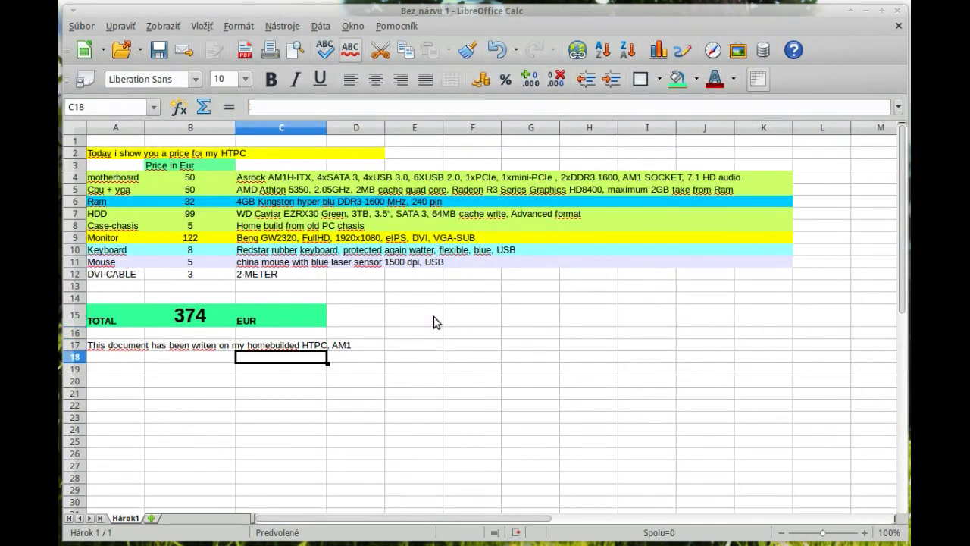
pyautogui.press('Up')
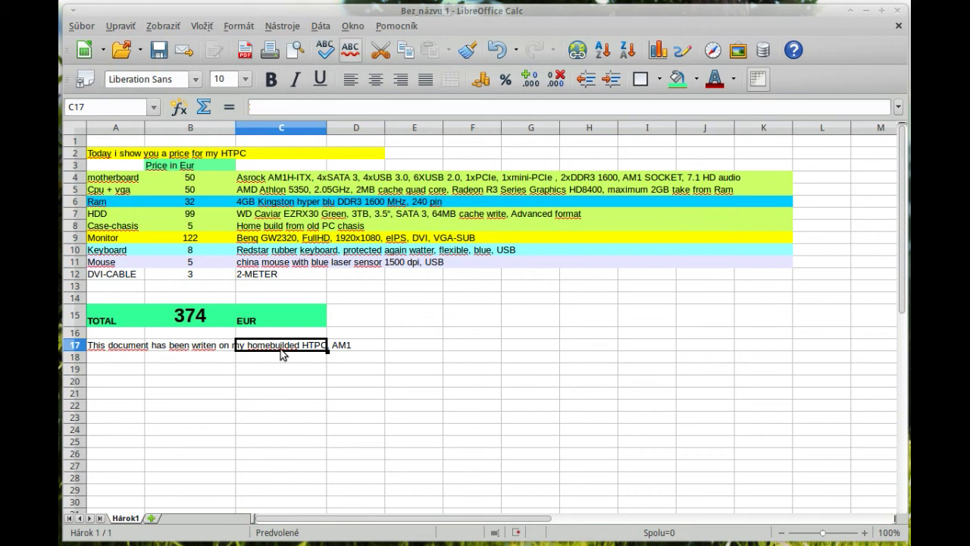
pyautogui.click(94, 346)
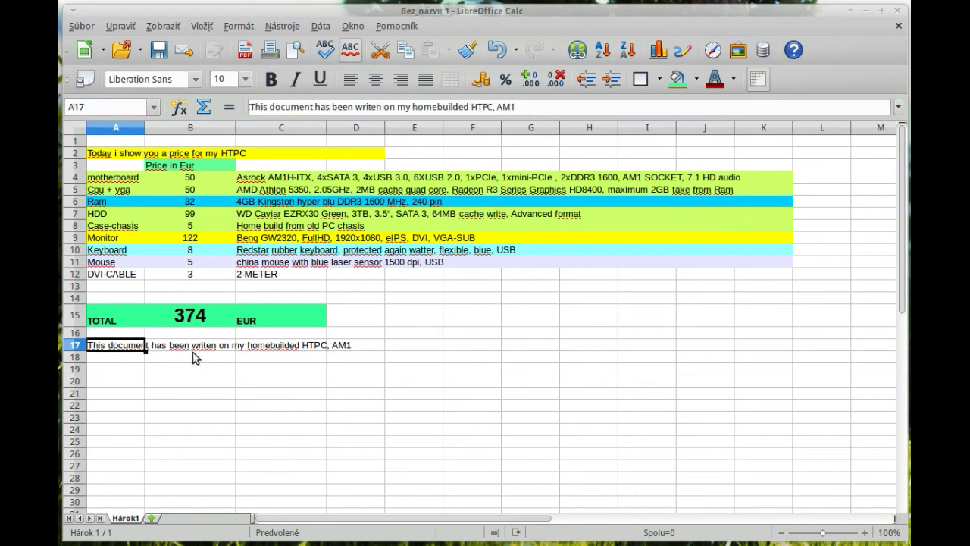
pyautogui.keyDown('shift'); pyautogui.click(360, 351); pyautogui.keyUp('shift')
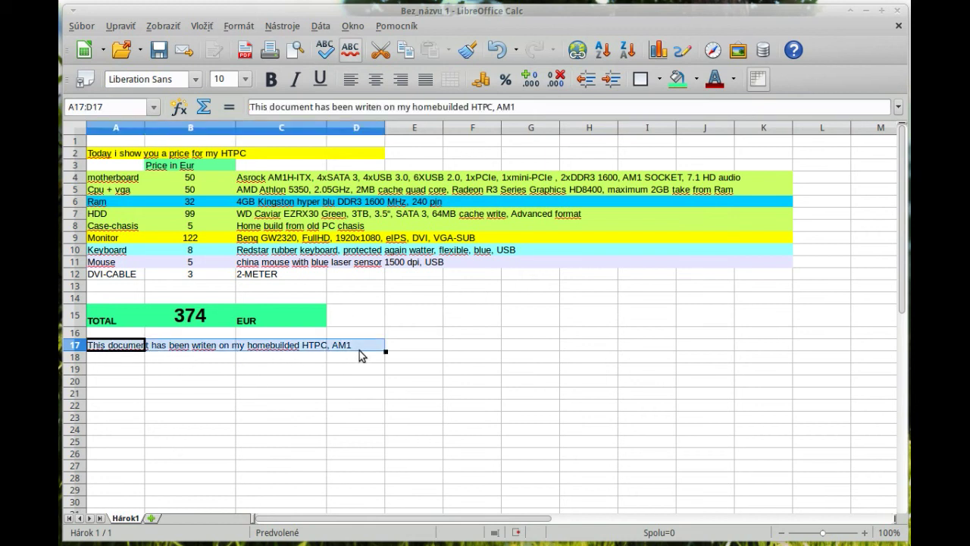
pyautogui.click(695, 79)
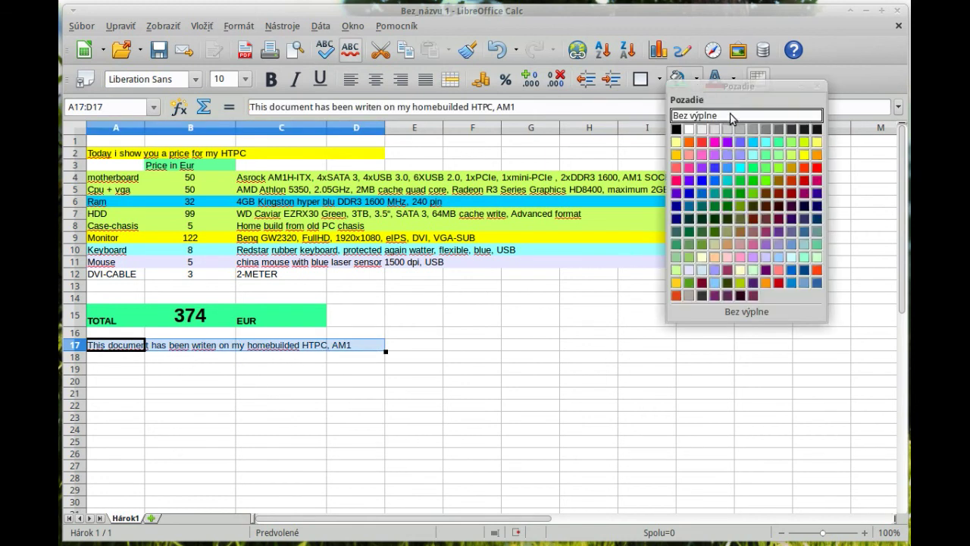
pyautogui.click(805, 169)
pyautogui.click(576, 341)
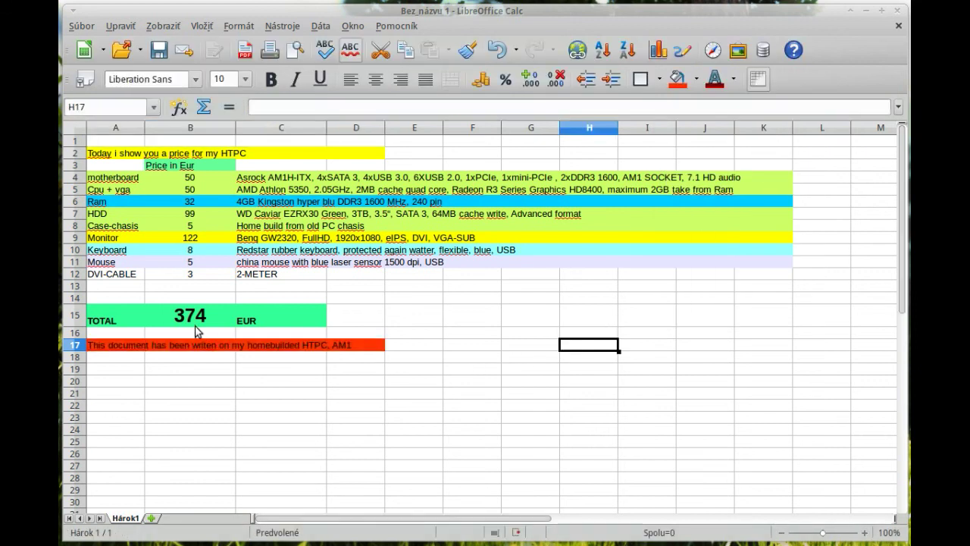
# Make the note text in A17:D17 white and bold
pyautogui.moveTo(119, 343); pyautogui.dragTo(351, 347)
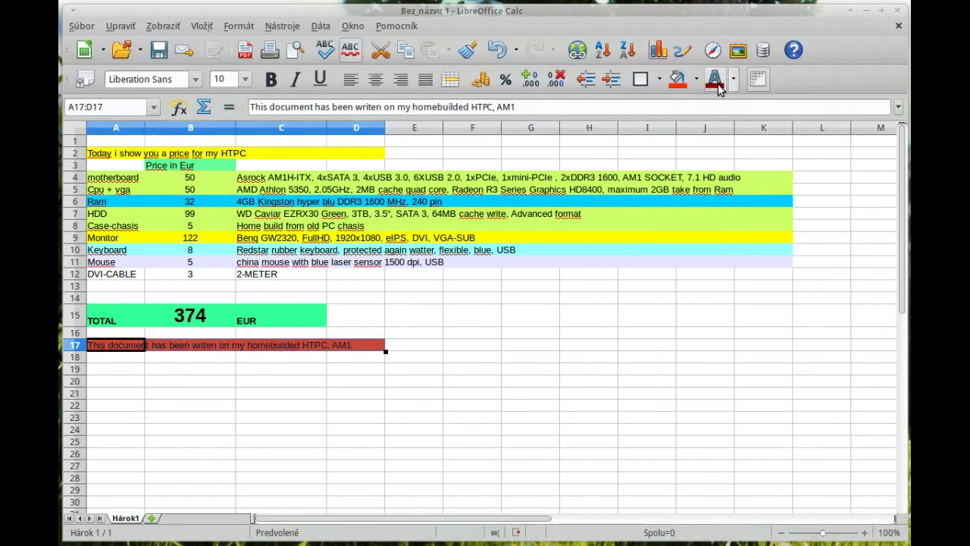
pyautogui.click(733, 79)
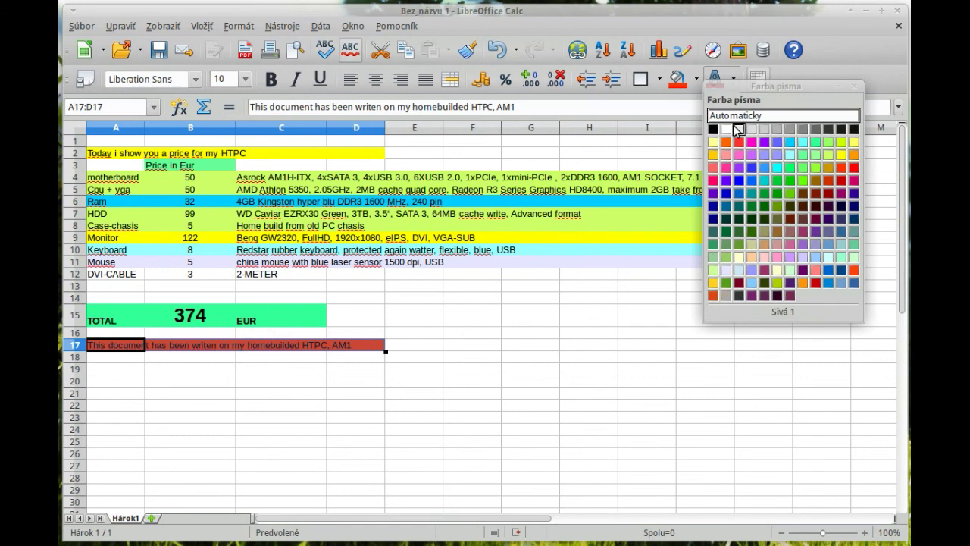
pyautogui.click(726, 129)
pyautogui.click(570, 318)
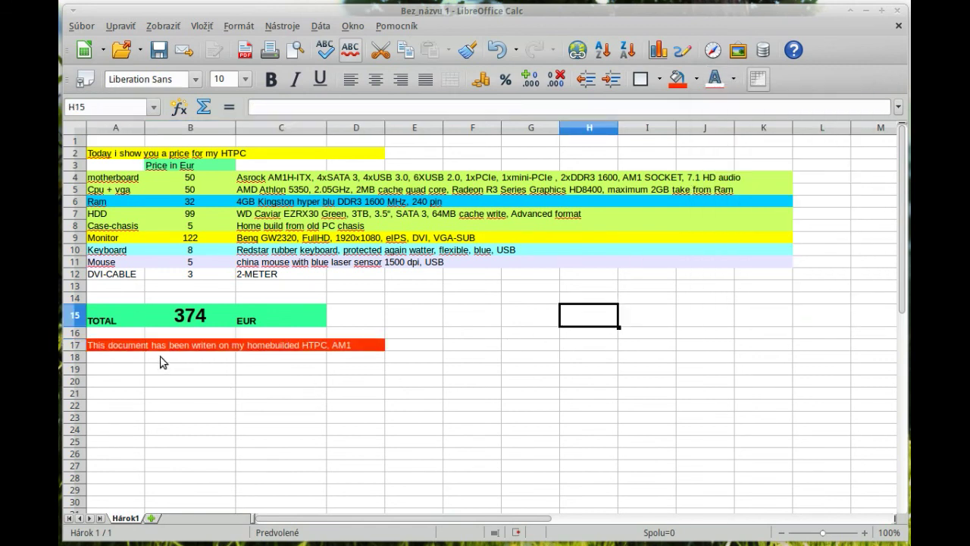
pyautogui.moveTo(110, 346); pyautogui.dragTo(344, 346)
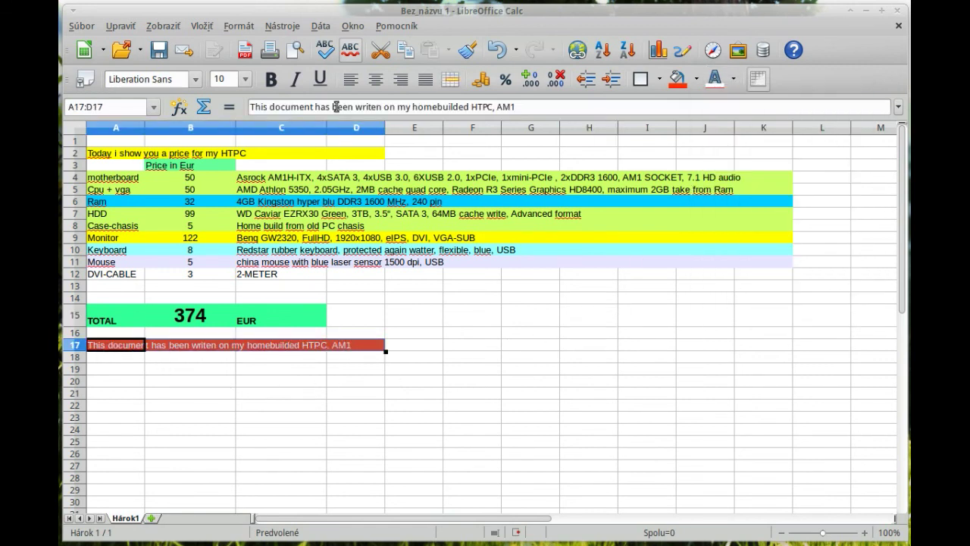
pyautogui.click(271, 79)
pyautogui.click(434, 346)
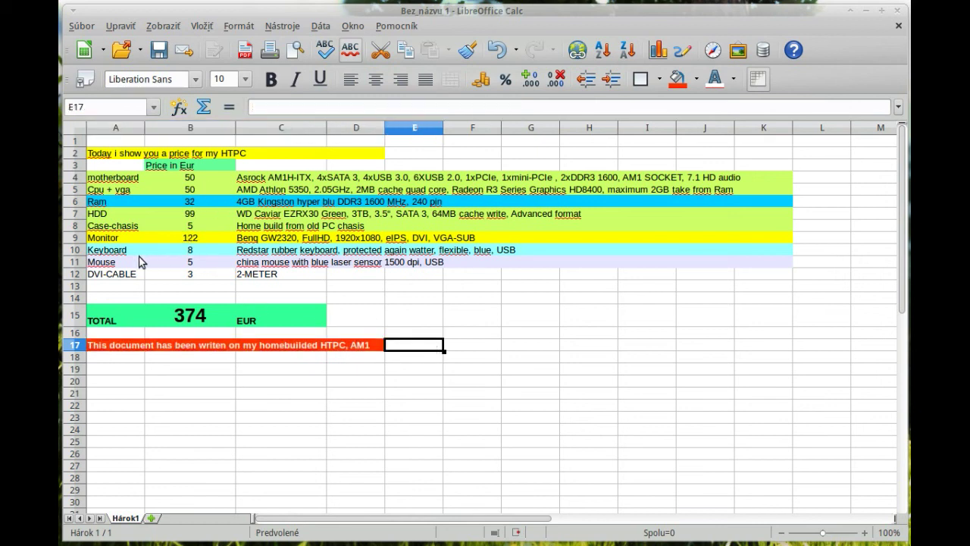
# Enter the closing note "Thank You for watching this video." in A18, followed by the author's nickname
pyautogui.keyDown('ctrl'); pyautogui.scroll(5, 139, 259); pyautogui.keyUp('ctrl')
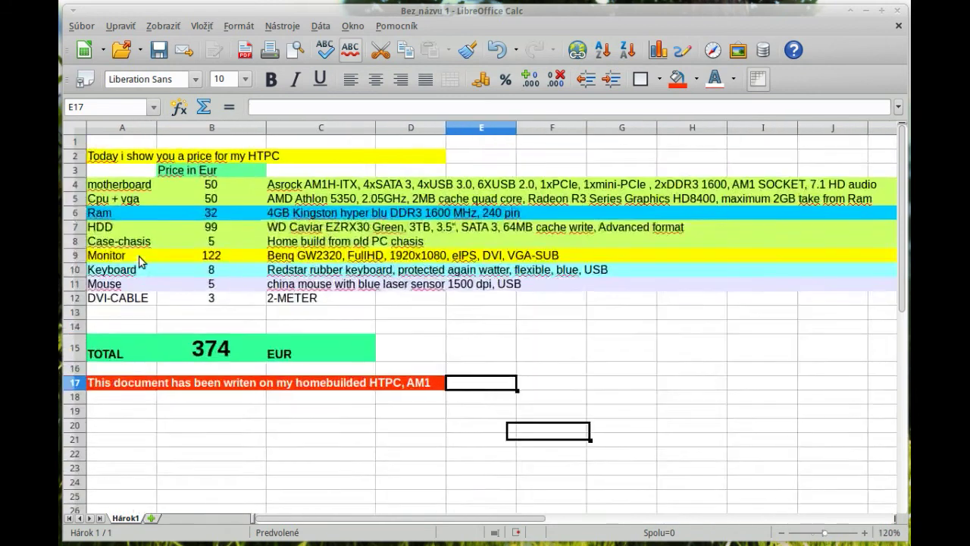
pyautogui.keyDown('ctrl'); pyautogui.scroll(-2, 138, 255); pyautogui.keyUp('ctrl')
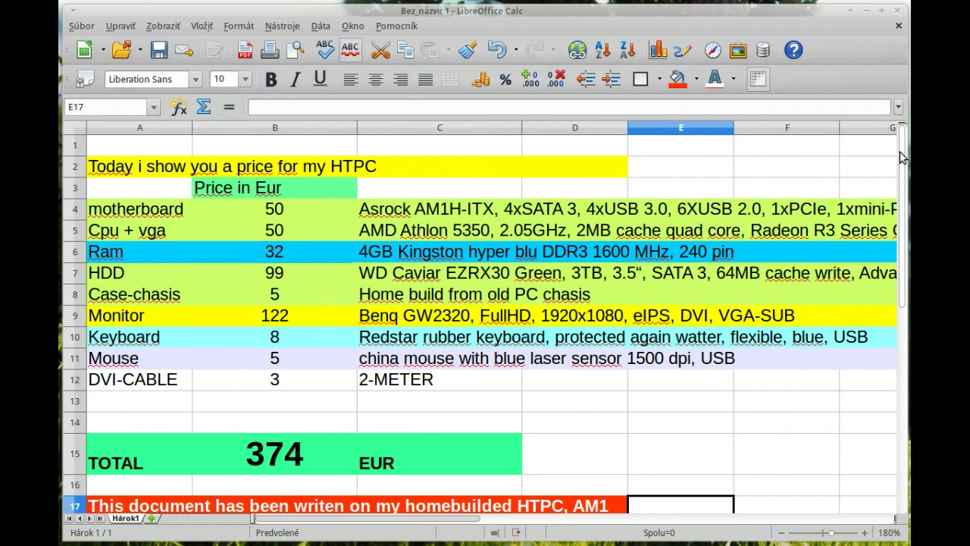
pyautogui.moveTo(901, 167); pyautogui.dragTo(901, 171)
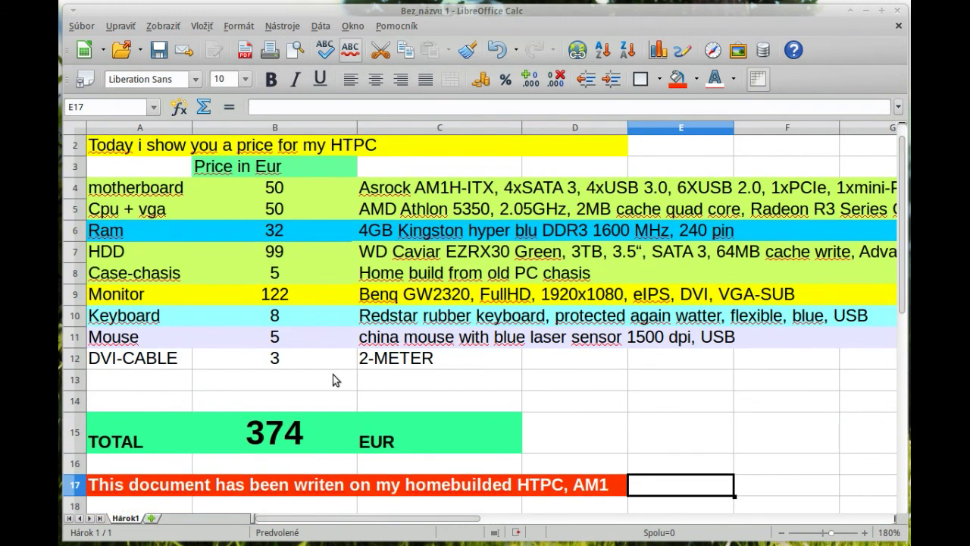
pyautogui.click(641, 401)
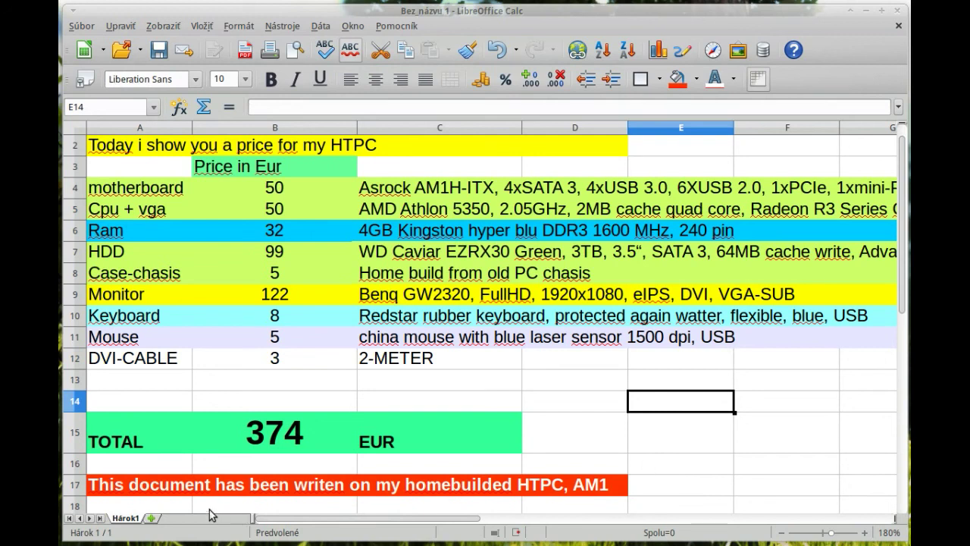
pyautogui.click(181, 504)
pyautogui.write('Than')
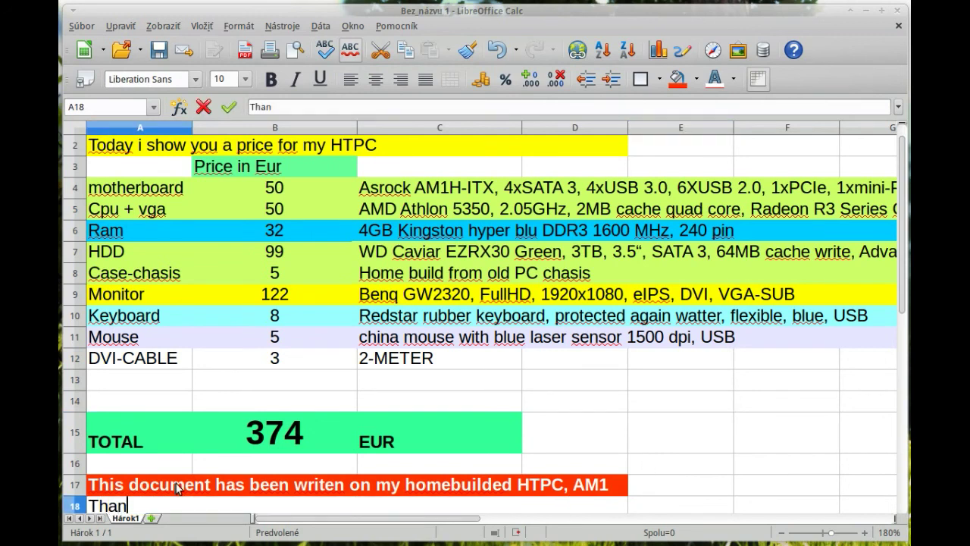
pyautogui.write('k You ')
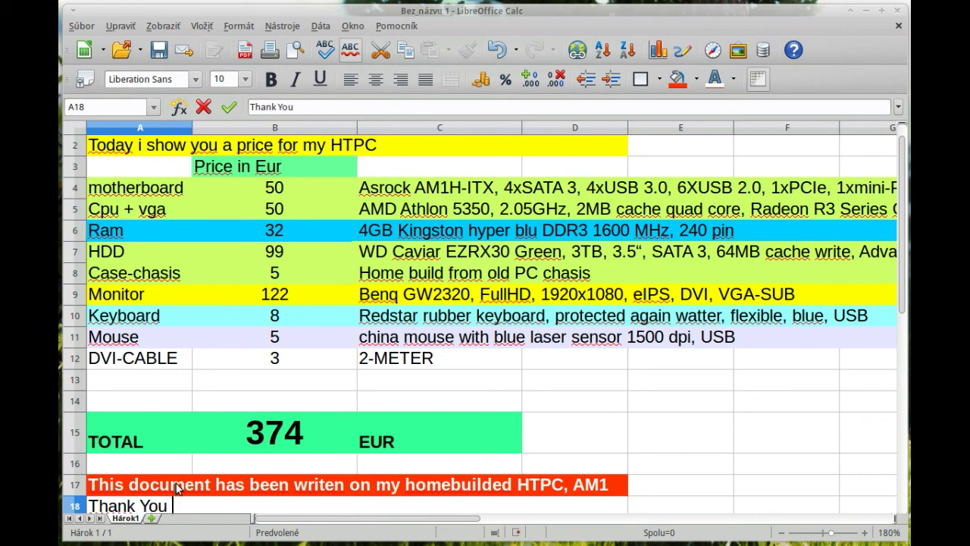
pyautogui.write('for wat')
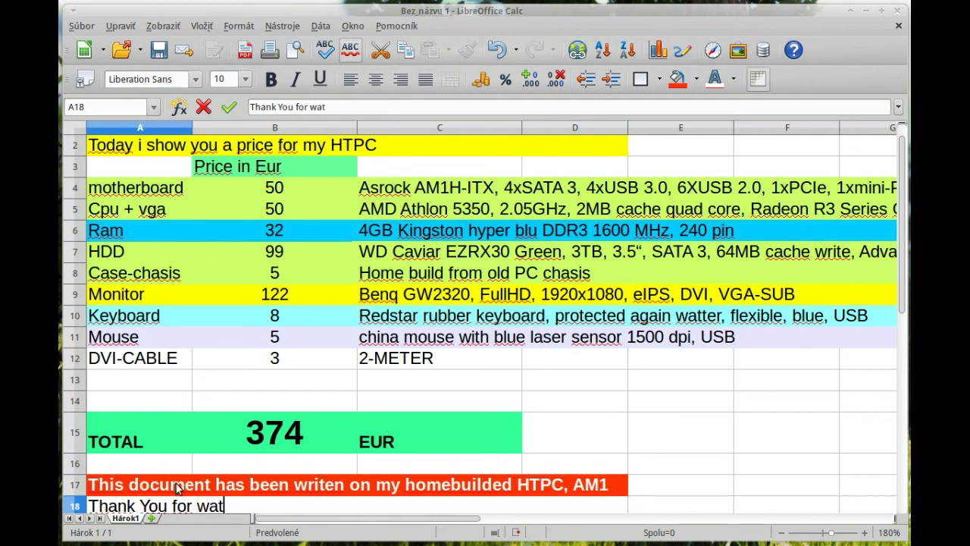
pyautogui.write('hcin')
pyautogui.press('BackSpace')
pyautogui.press('BackSpace')
pyautogui.press('BackSpace')
pyautogui.press('BackSpace')
pyautogui.press('BackSpace')
pyautogui.write('tching ')
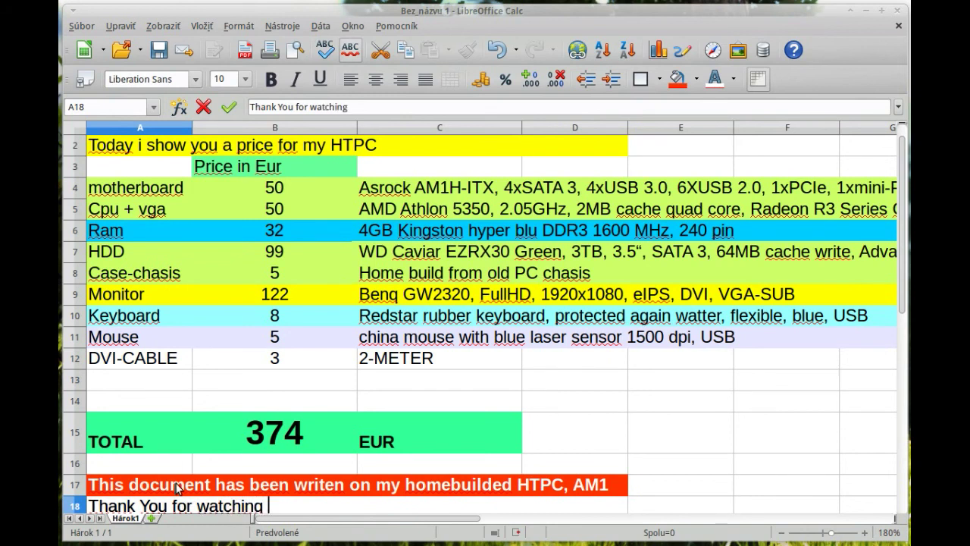
pyautogui.write('this')
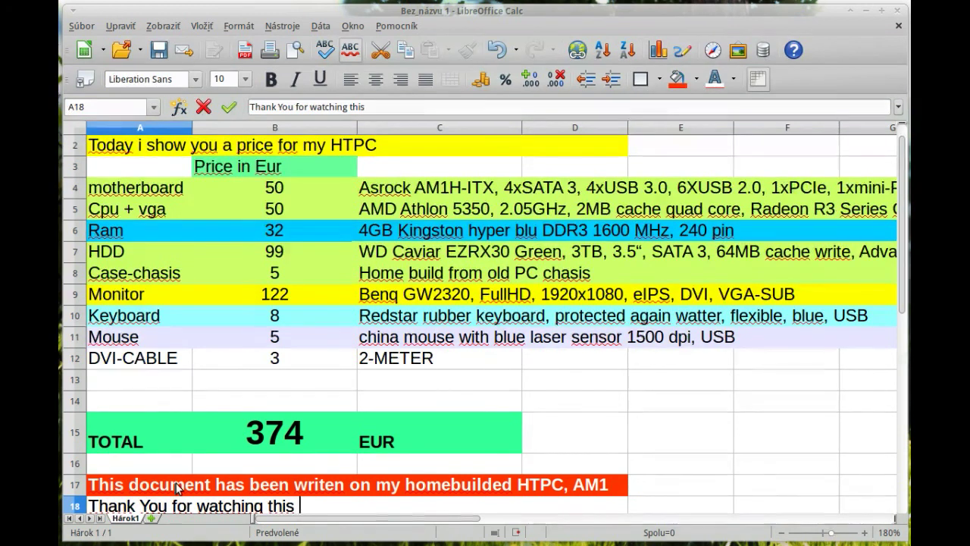
pyautogui.write(' video')
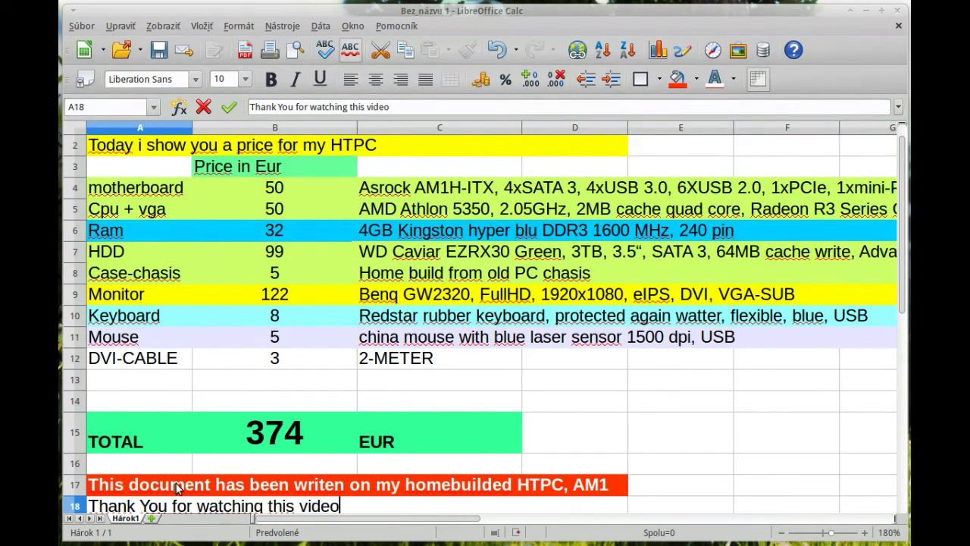
pyautogui.write('. mrsta')
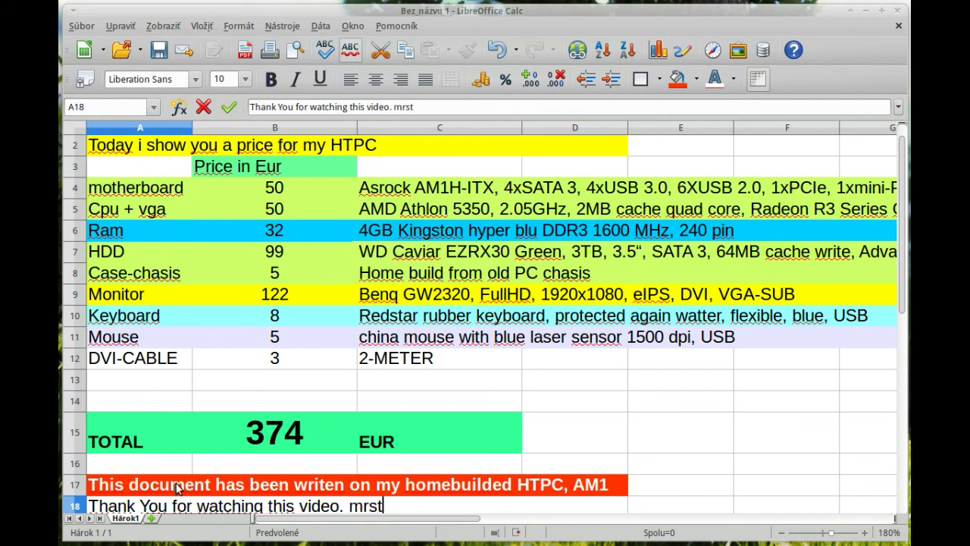
pyautogui.write('nlez')
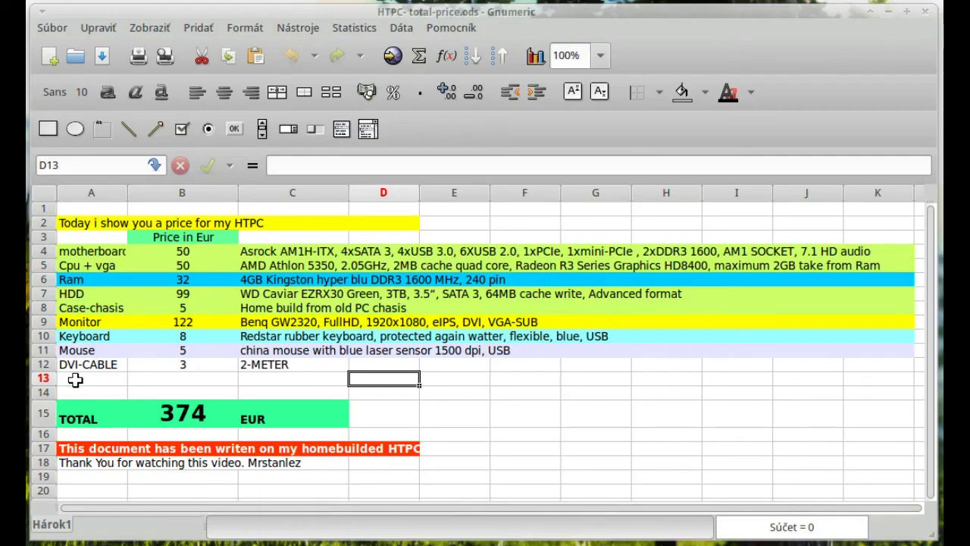
# In HTPC- total-price.ods in Gnumeric, add "Power PSU" in A13 with a price of 19 in B13
pyautogui.click(79, 379)
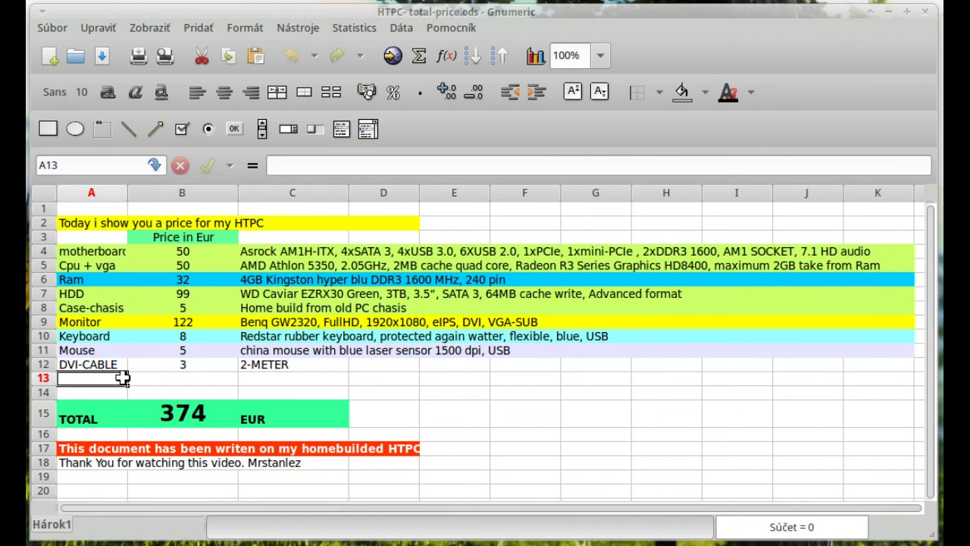
pyautogui.write('Po')
pyautogui.press('BackSpace')
pyautogui.press('BackSpace')
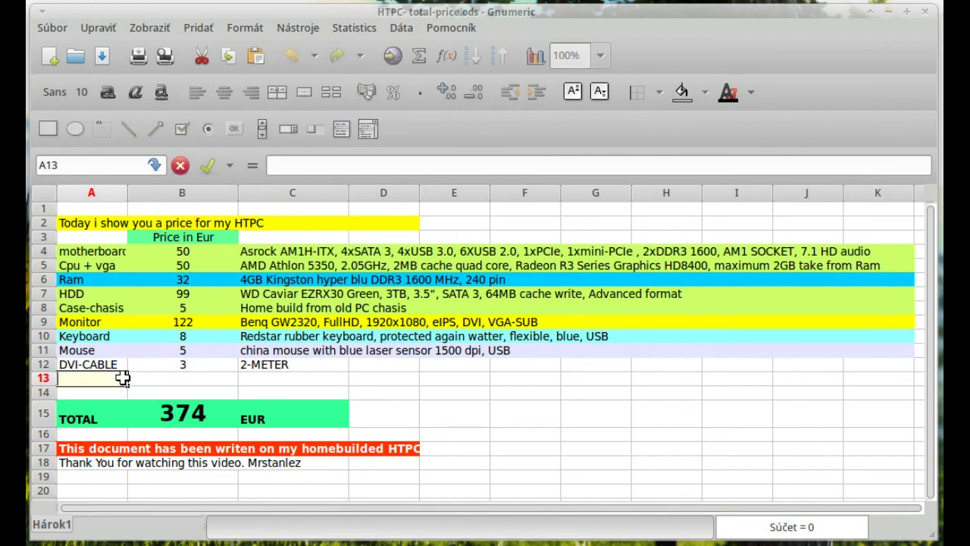
pyautogui.write('Power PSU')
pyautogui.press('Return')
pyautogui.press('Up')
pyautogui.press('Right')
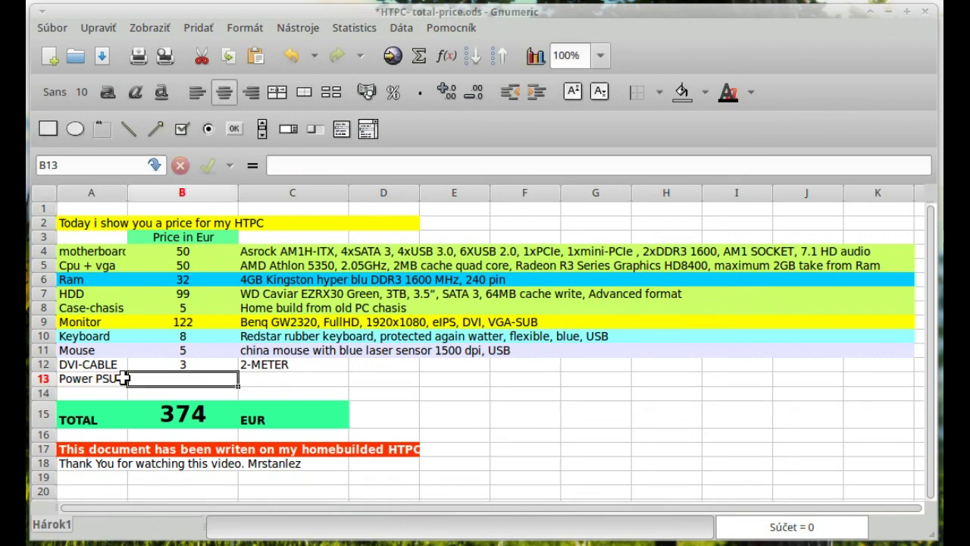
pyautogui.write('19')
pyautogui.press('Return')
pyautogui.press('Up')
pyautogui.press('Right')
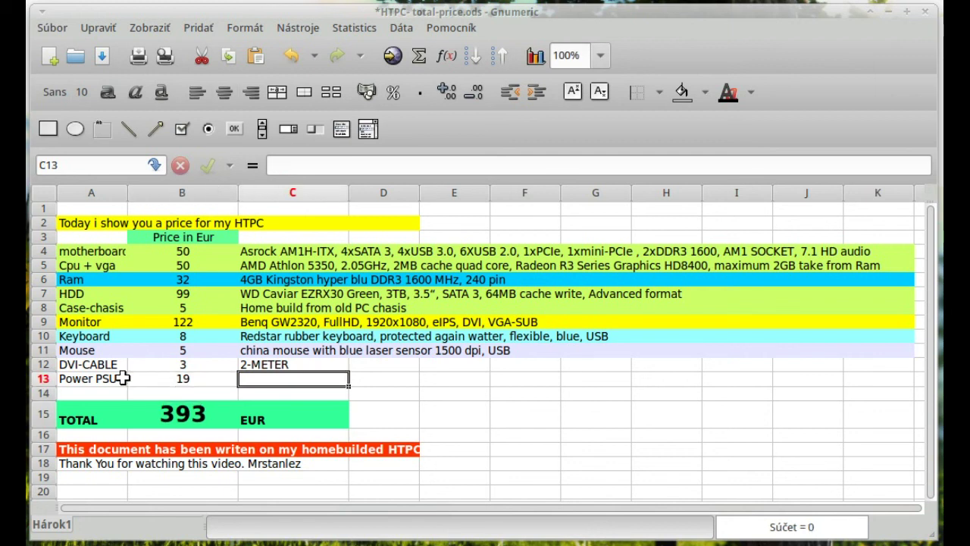
# Enter the power supply description "Power supply Connect IT, 19V, 11-adapters, 90W AC-adapter" in C13
pyautogui.write('Power supply Conn')
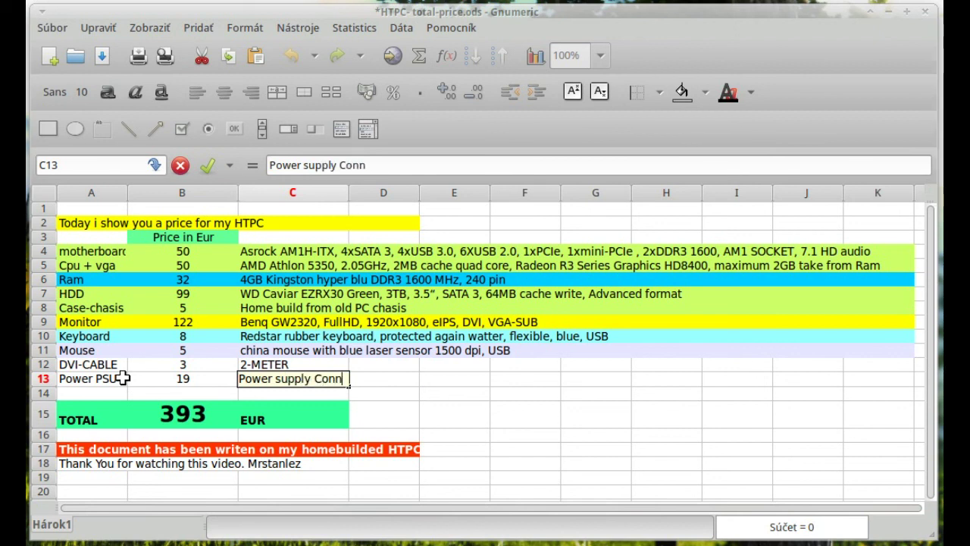
pyautogui.write('ect IT, 19V')
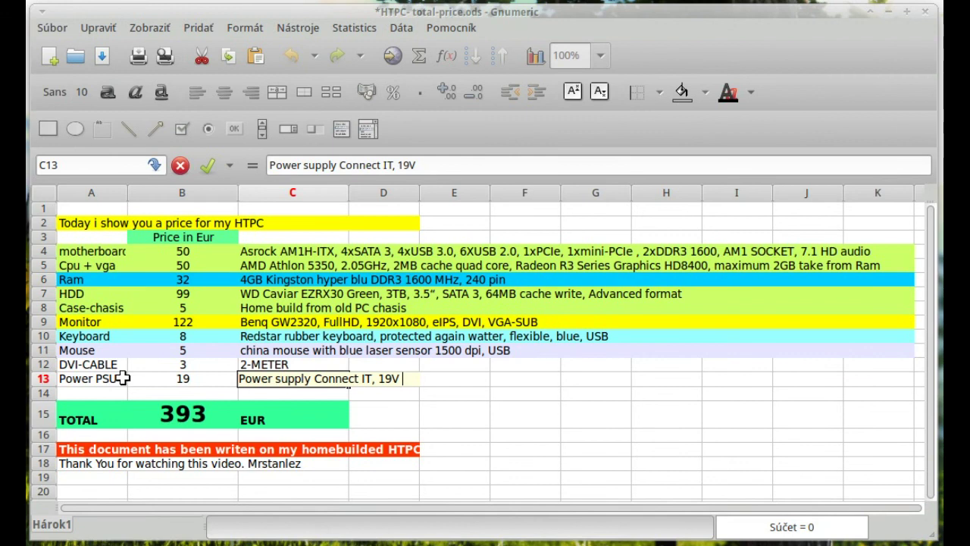
pyautogui.write(', 11')
pyautogui.write('-adapters')
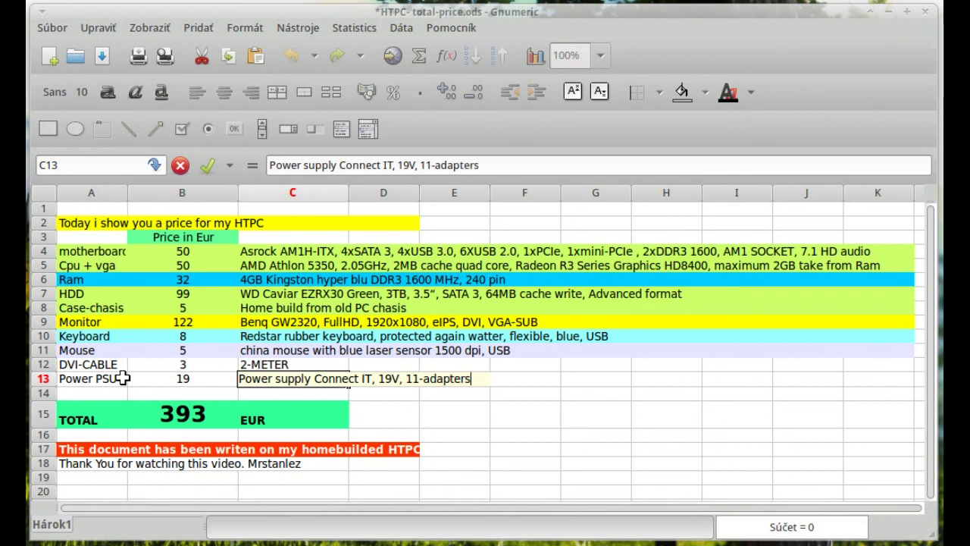
pyautogui.write(', 90W')
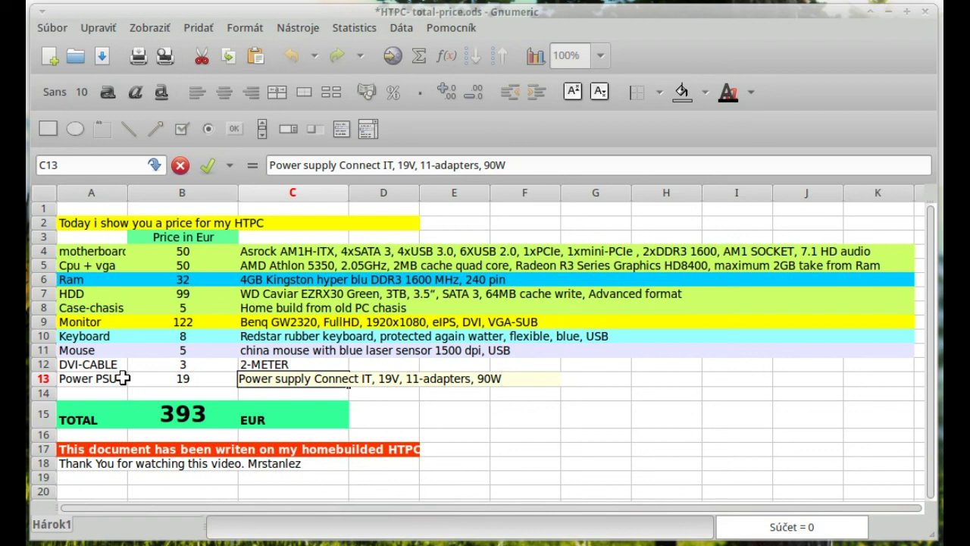
pyautogui.write('AC-adapter')
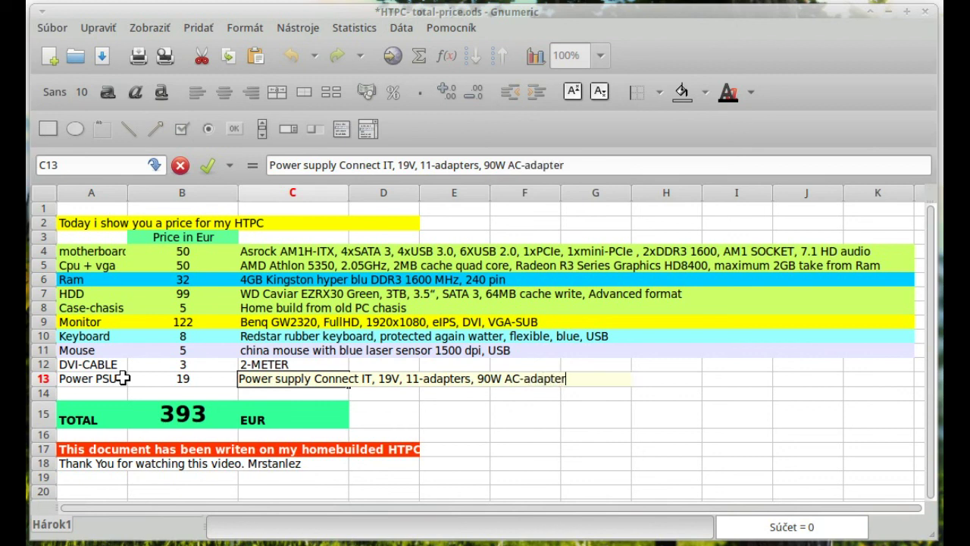
pyautogui.press('Return')
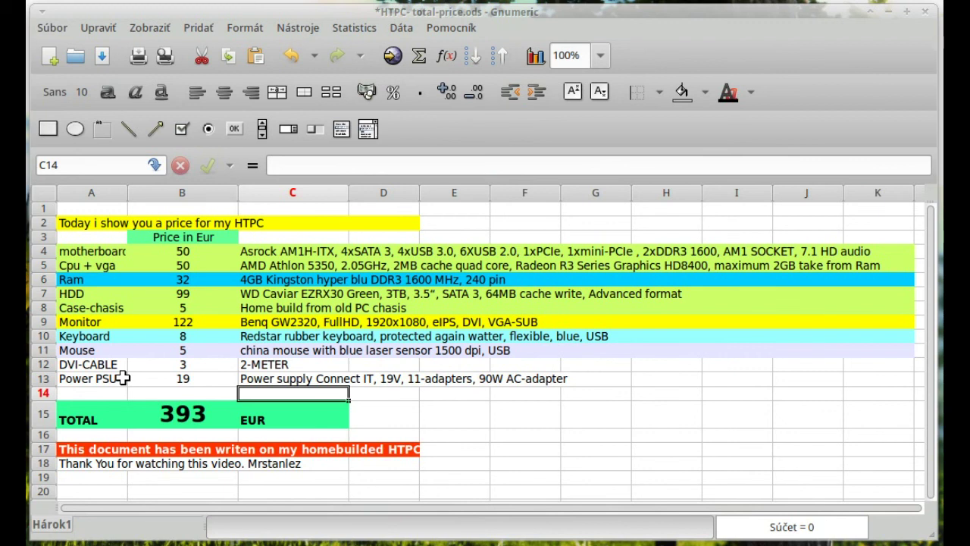
# Append ", like for notebooks" to the power supply description in C13
pyautogui.press('Up')
pyautogui.press('F2')
pyautogui.write(', like')
pyautogui.press('Print')
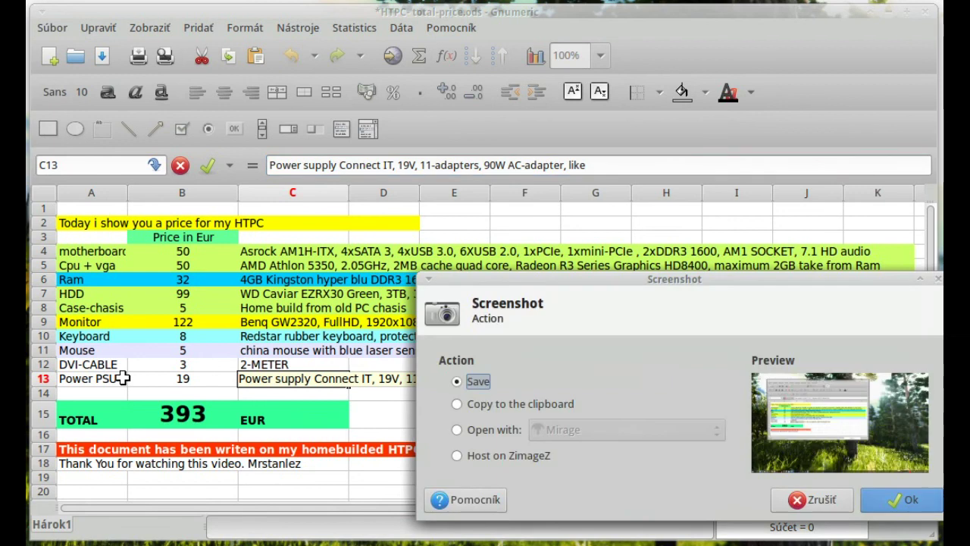
pyautogui.click(802, 501)
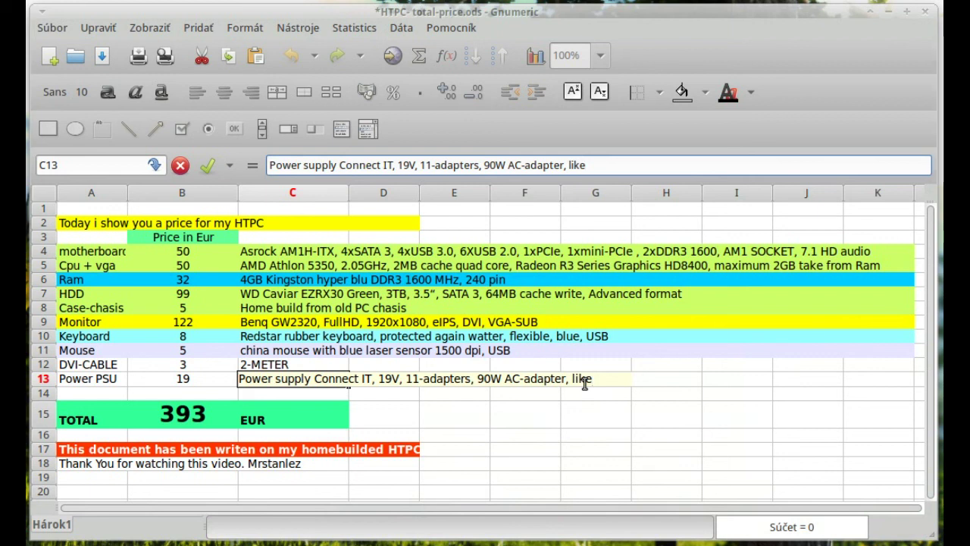
pyautogui.write('for notebooks')
pyautogui.press('Return')
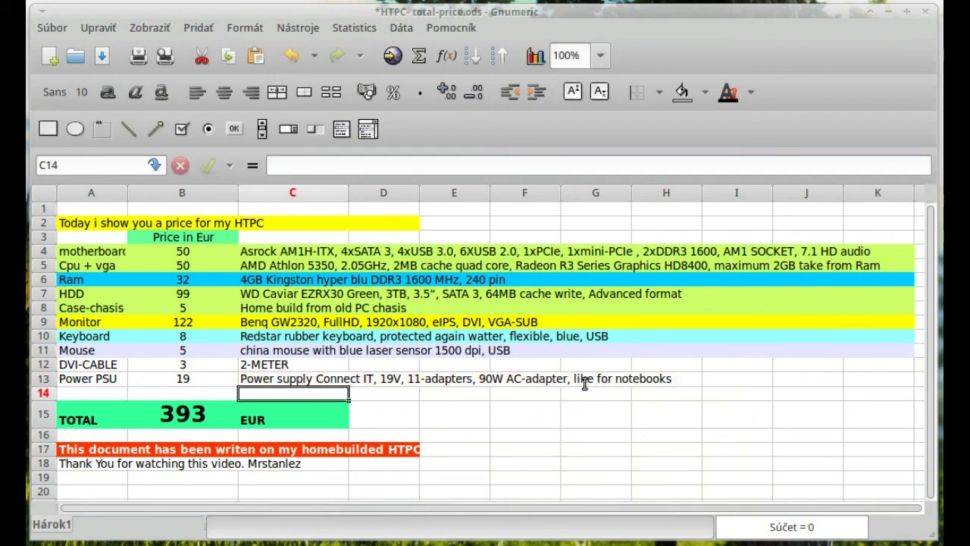
# Fill the total row A15:C15 with a red background
pyautogui.click(176, 409)
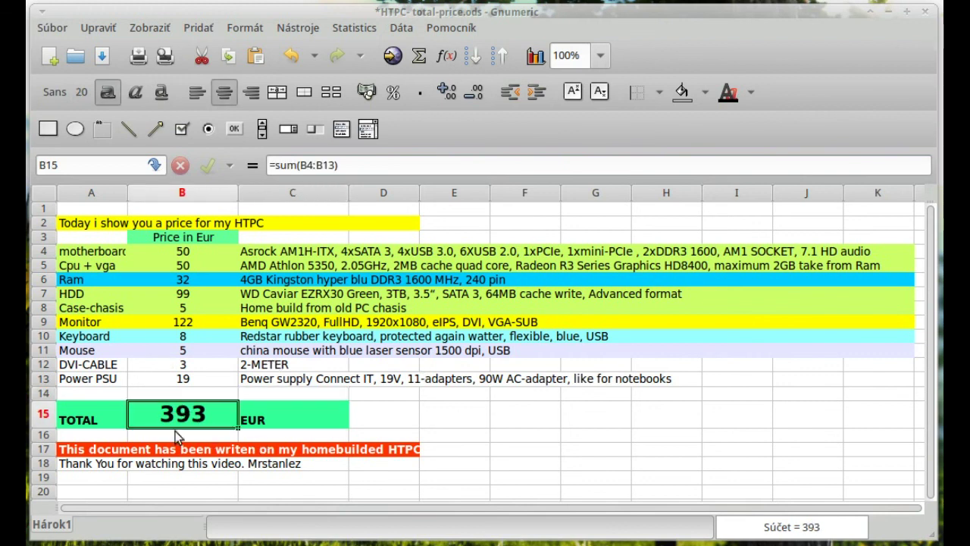
pyautogui.moveTo(69, 404); pyautogui.dragTo(275, 421)
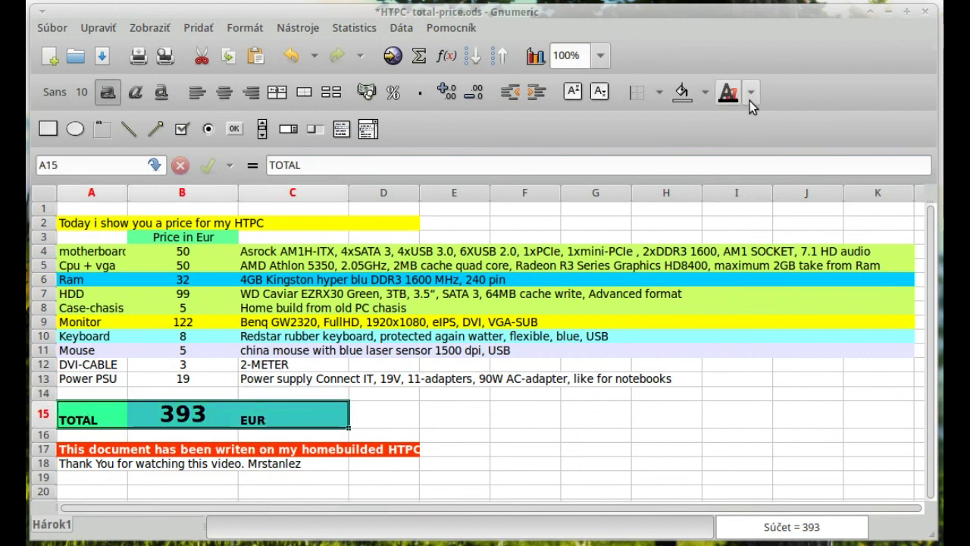
pyautogui.click(703, 93)
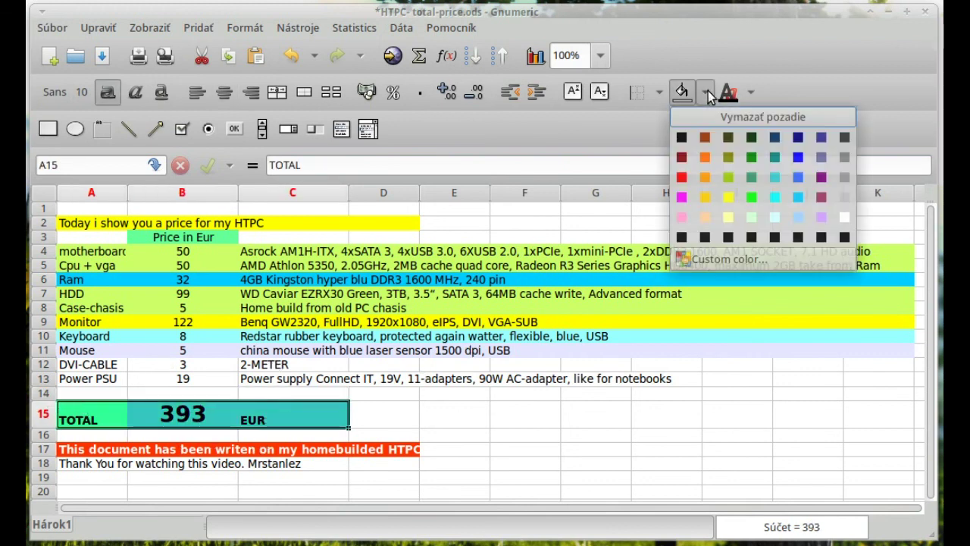
pyautogui.click(681, 177)
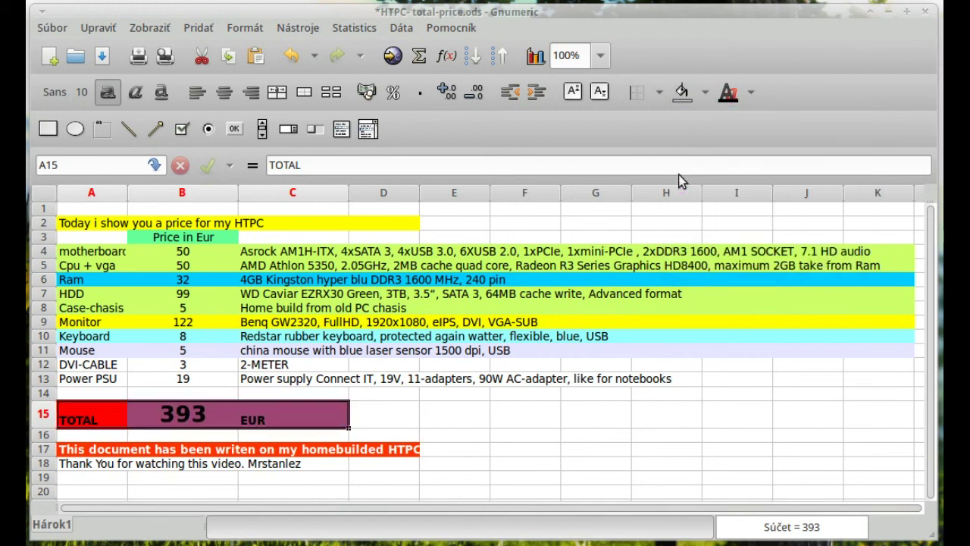
pyautogui.click(534, 393)
# Make the text of the total row A15:C15 white
pyautogui.moveTo(103, 410); pyautogui.dragTo(272, 410)
pyautogui.click(750, 97)
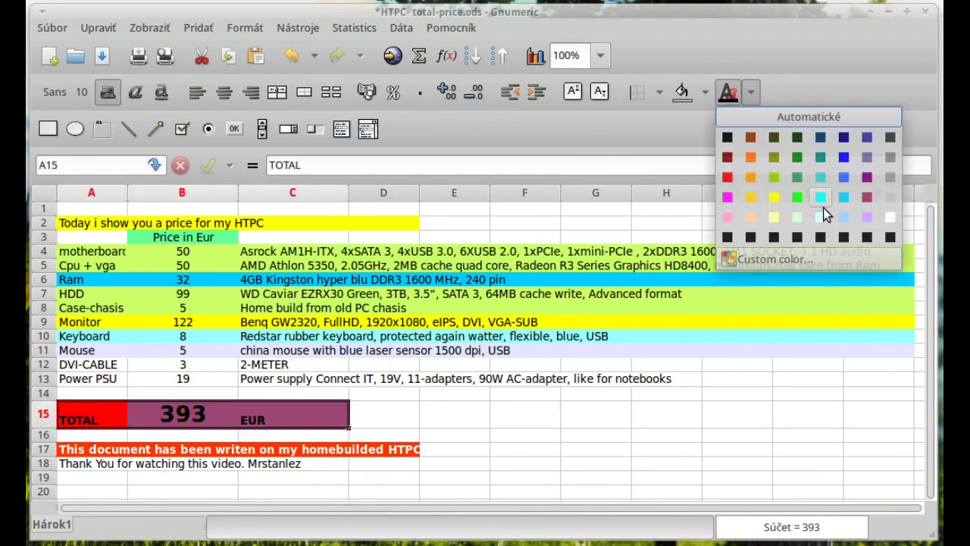
pyautogui.click(890, 217)
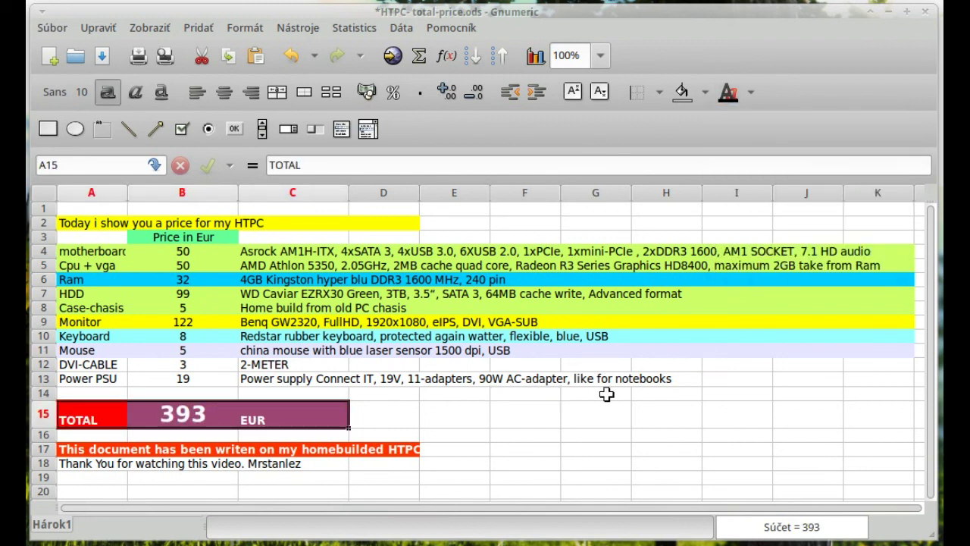
pyautogui.click(441, 420)
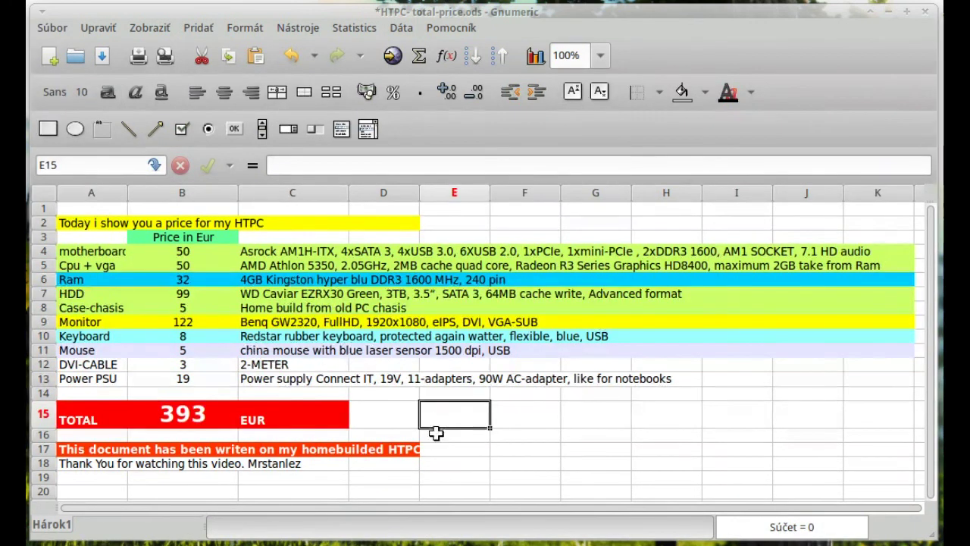